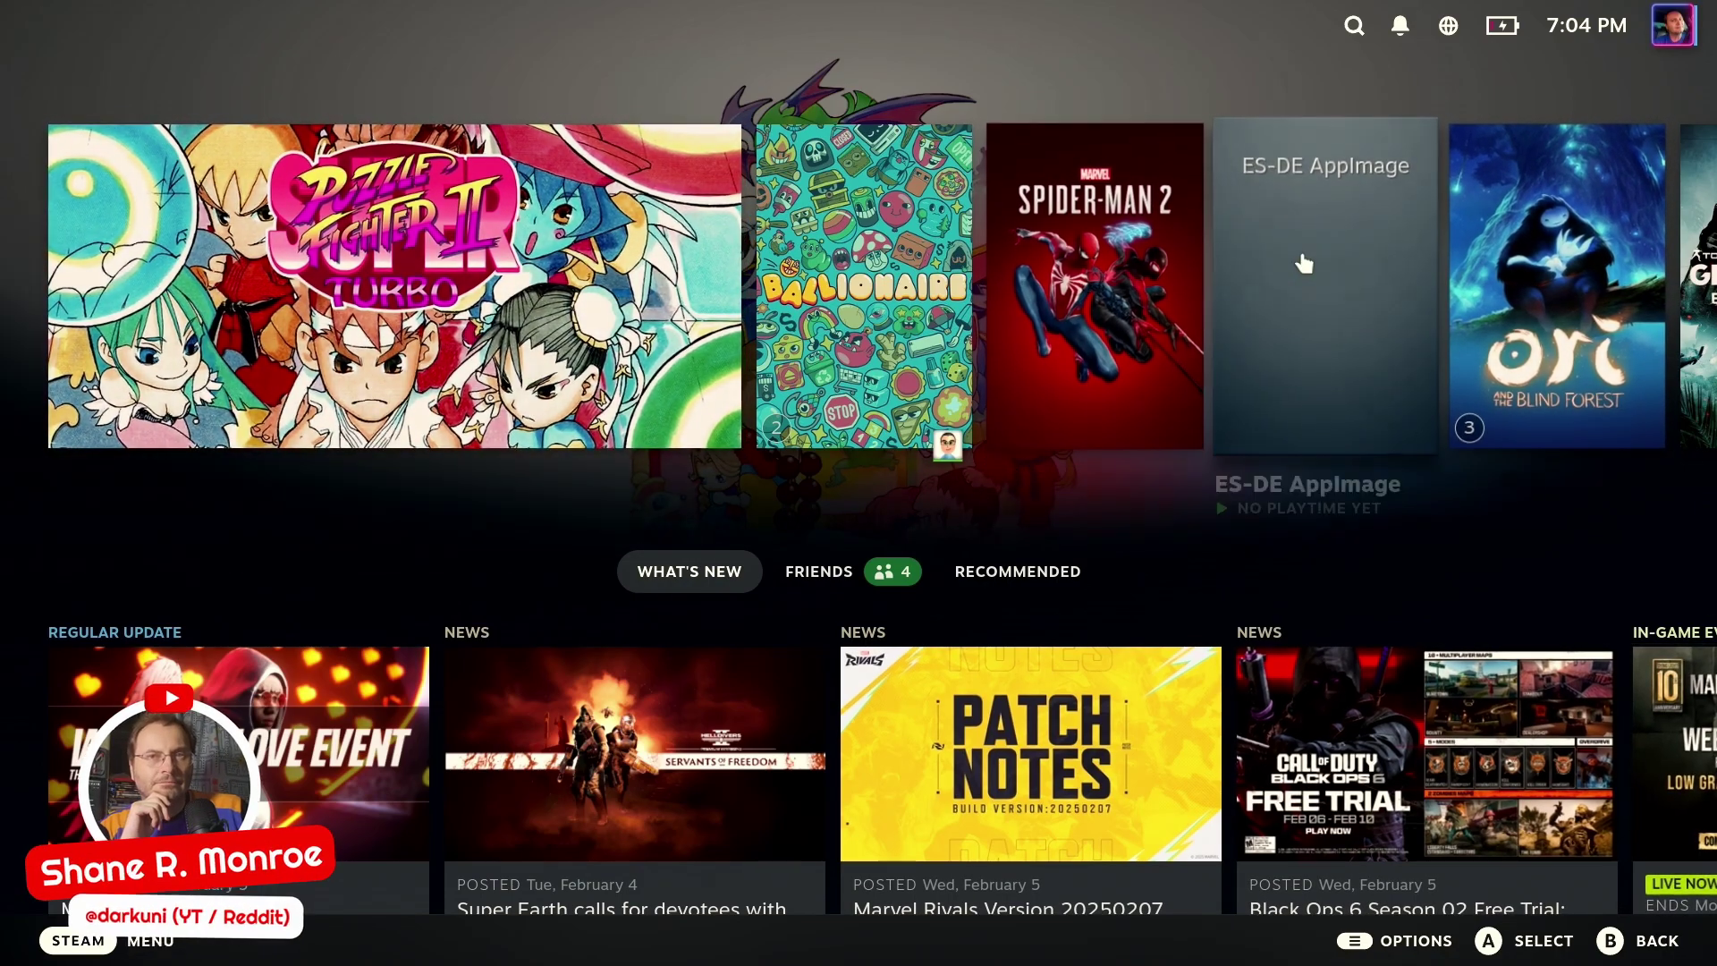
# Switch the Steam Deck from Gaming Mode to the desktop
pyautogui.click(1304, 262)
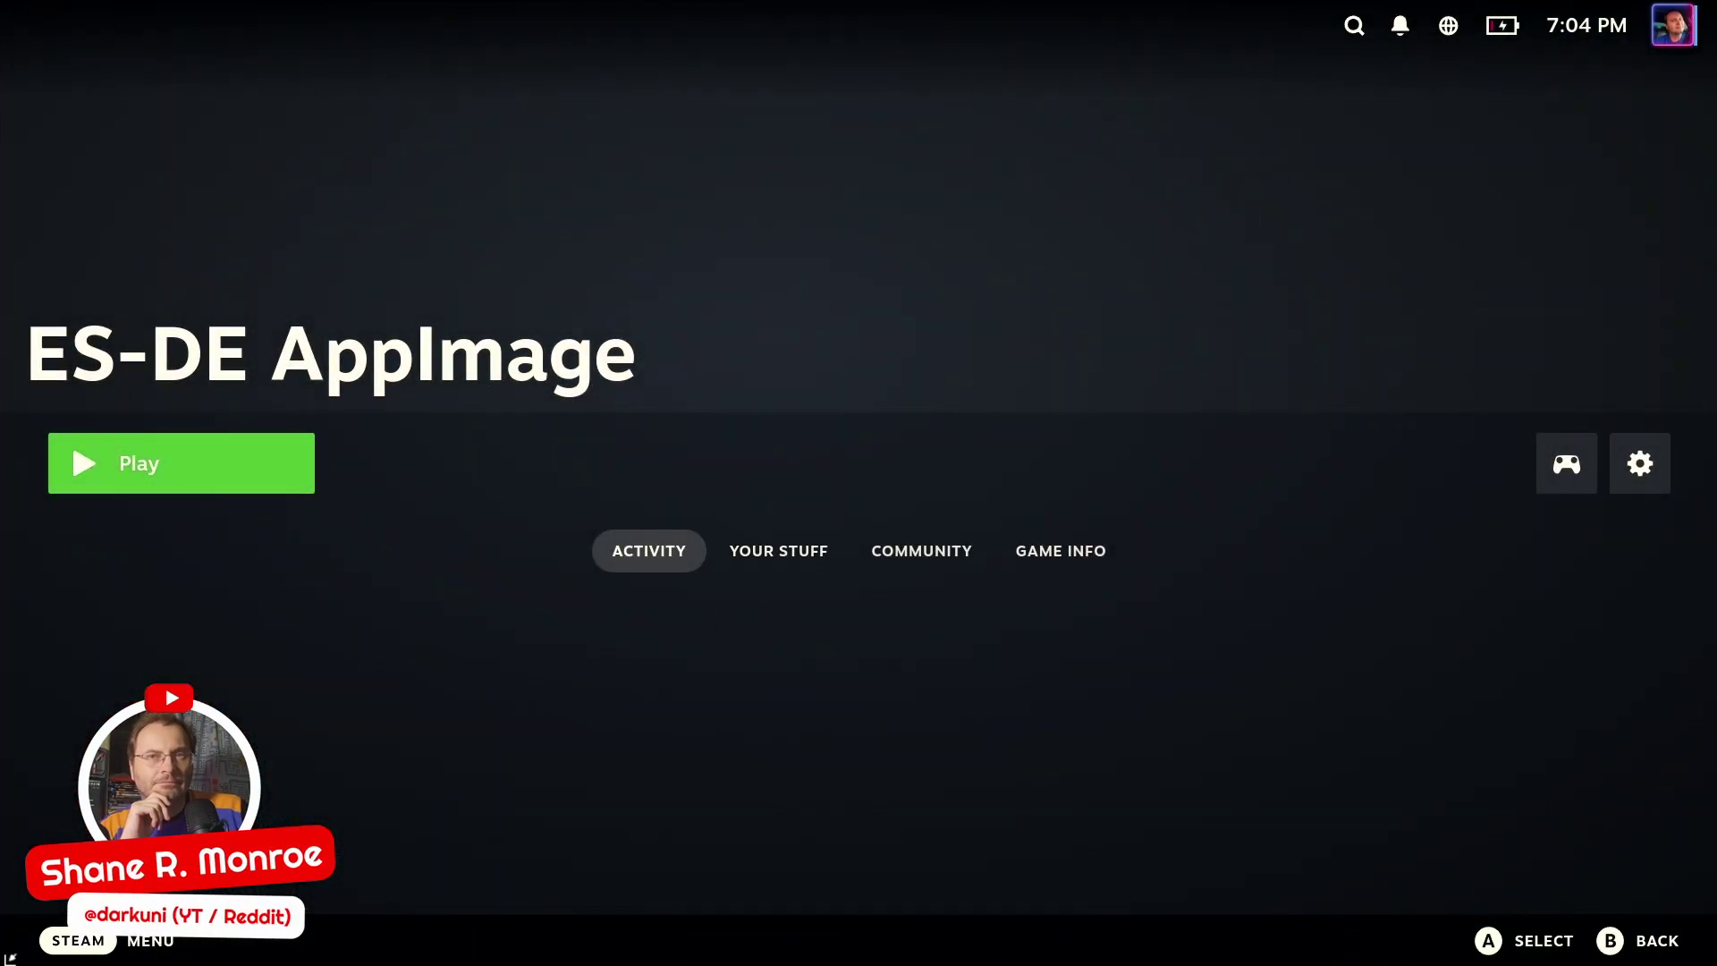
pyautogui.click(78, 949)
pyautogui.click(126, 684)
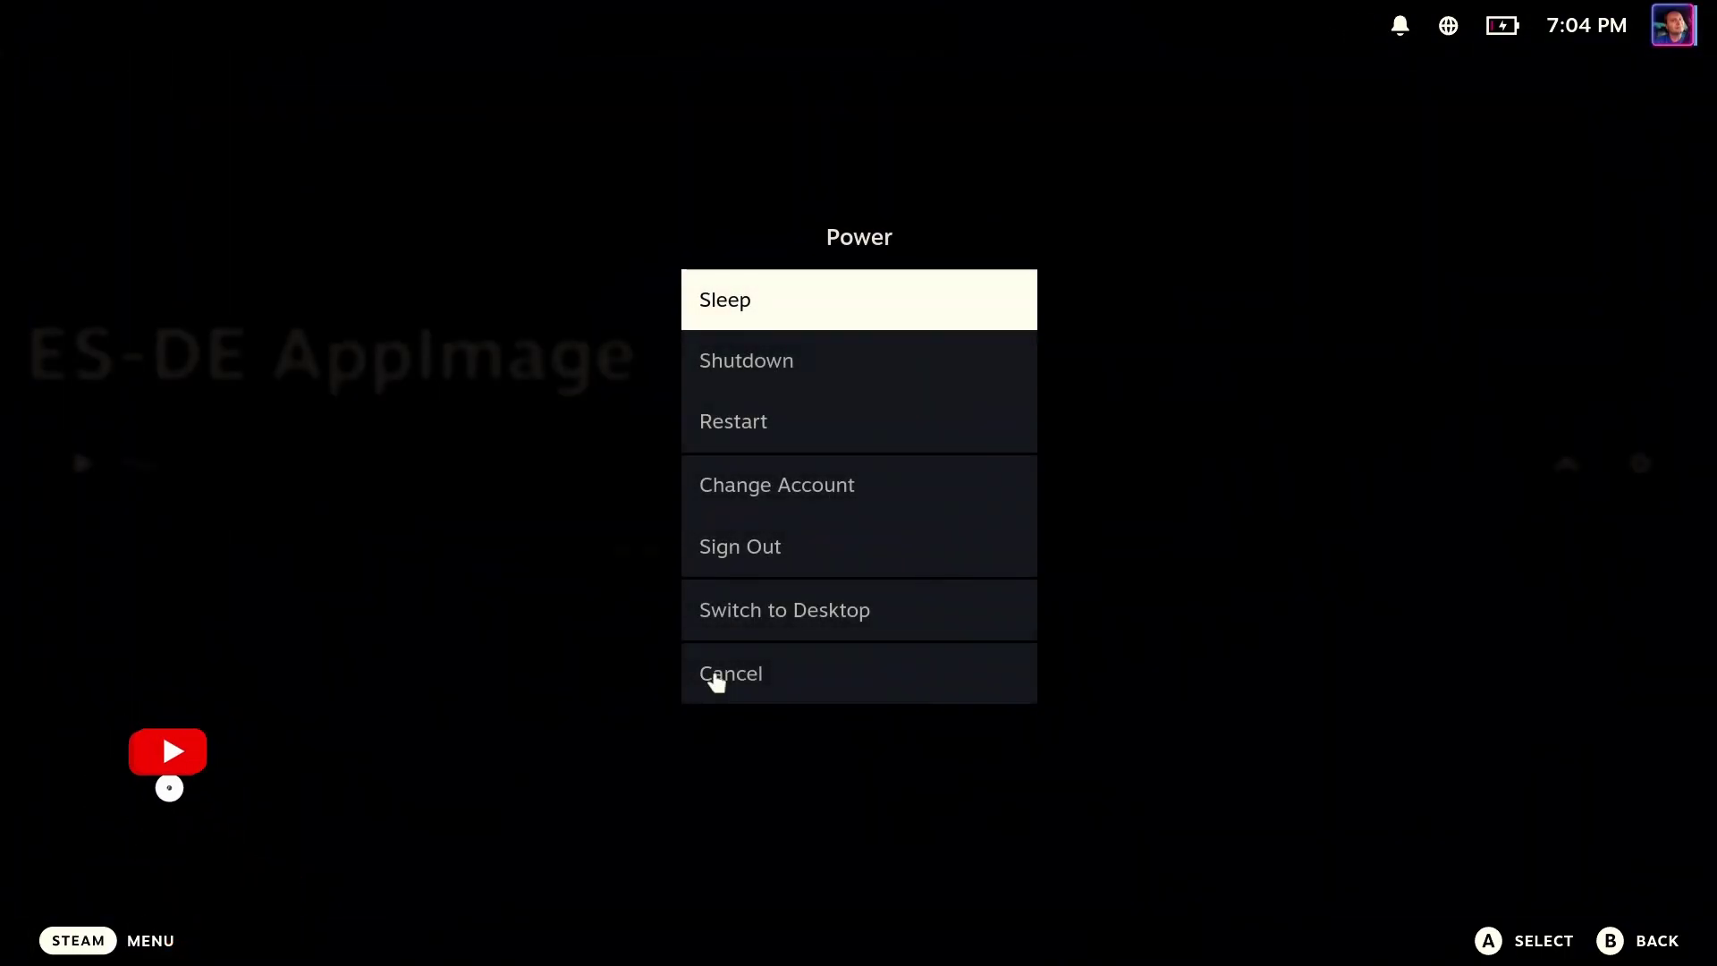
pyautogui.click(805, 617)
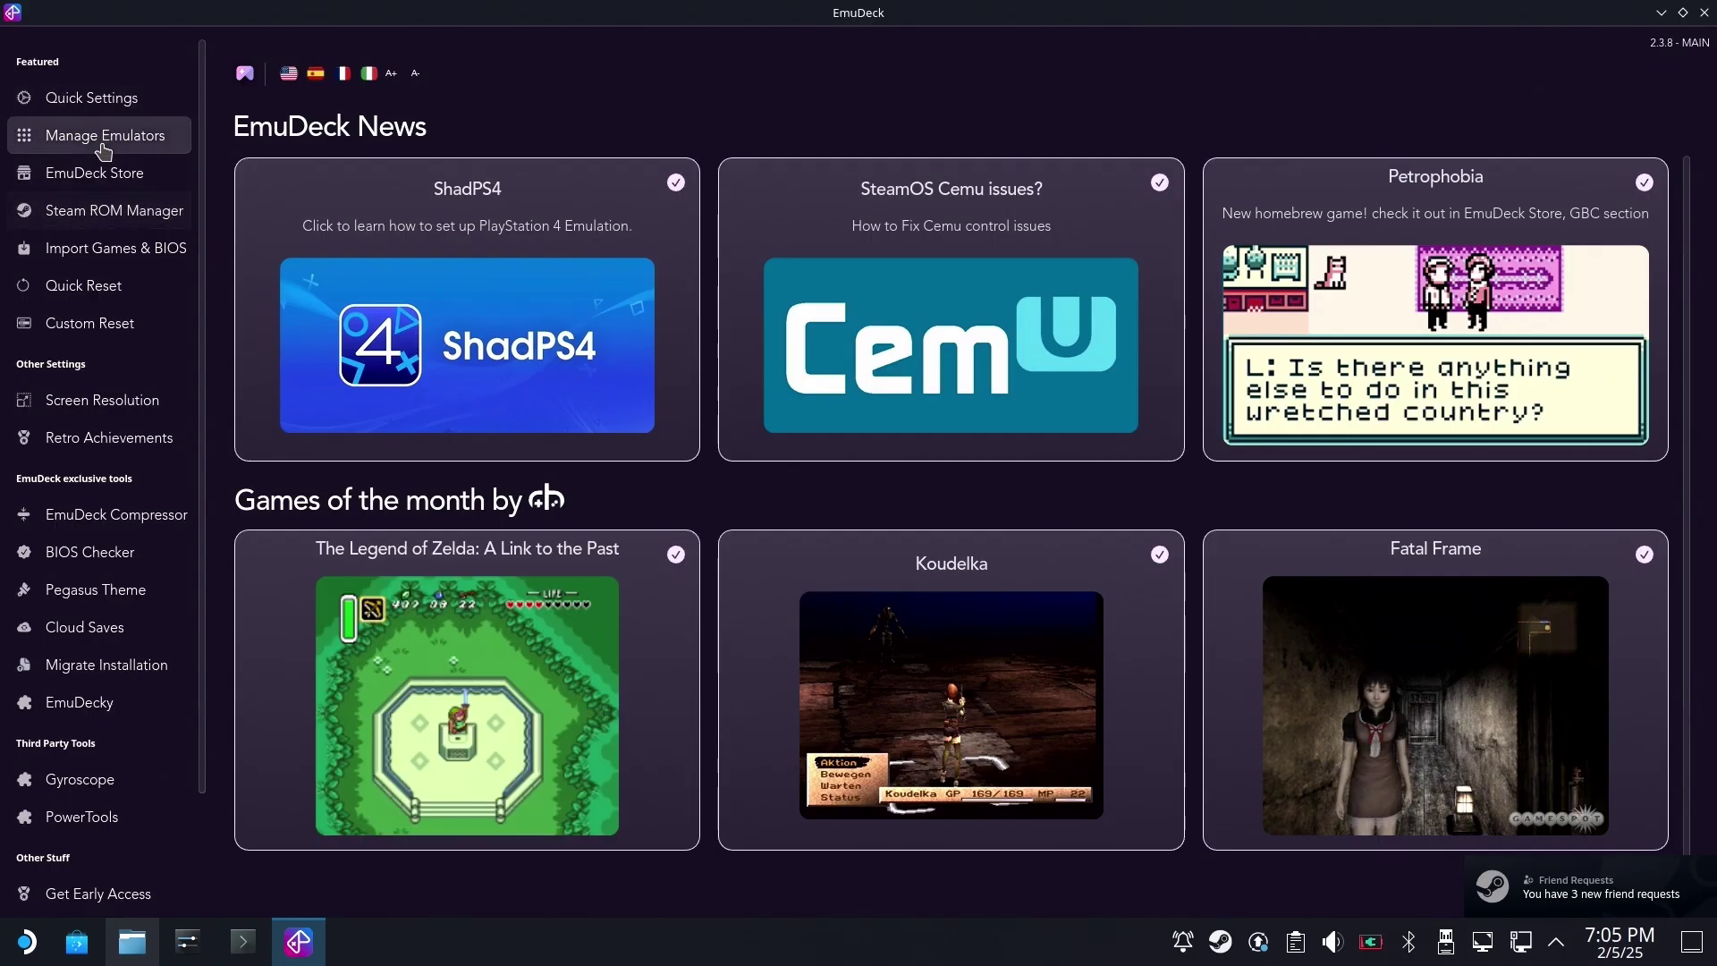
# View the available actions for Rosalie's Mupen GUI (RMG) in EmuDeck's emulator manager, and return to the emulator list
pyautogui.click(57, 135)
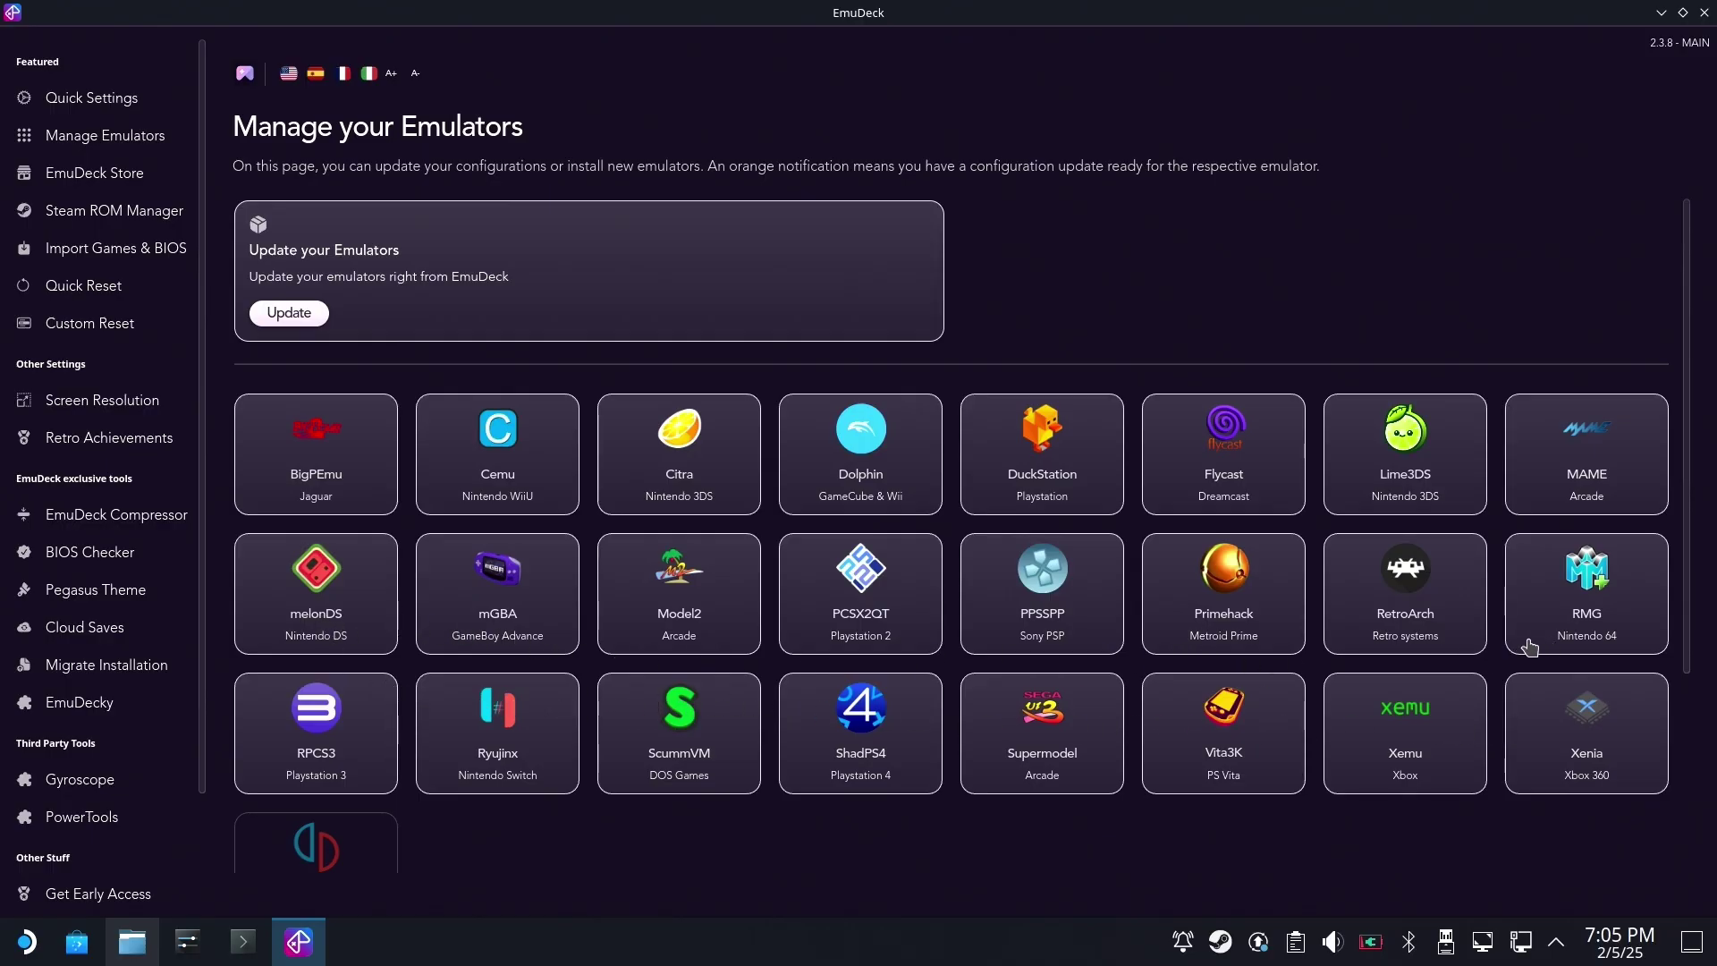
pyautogui.click(1617, 614)
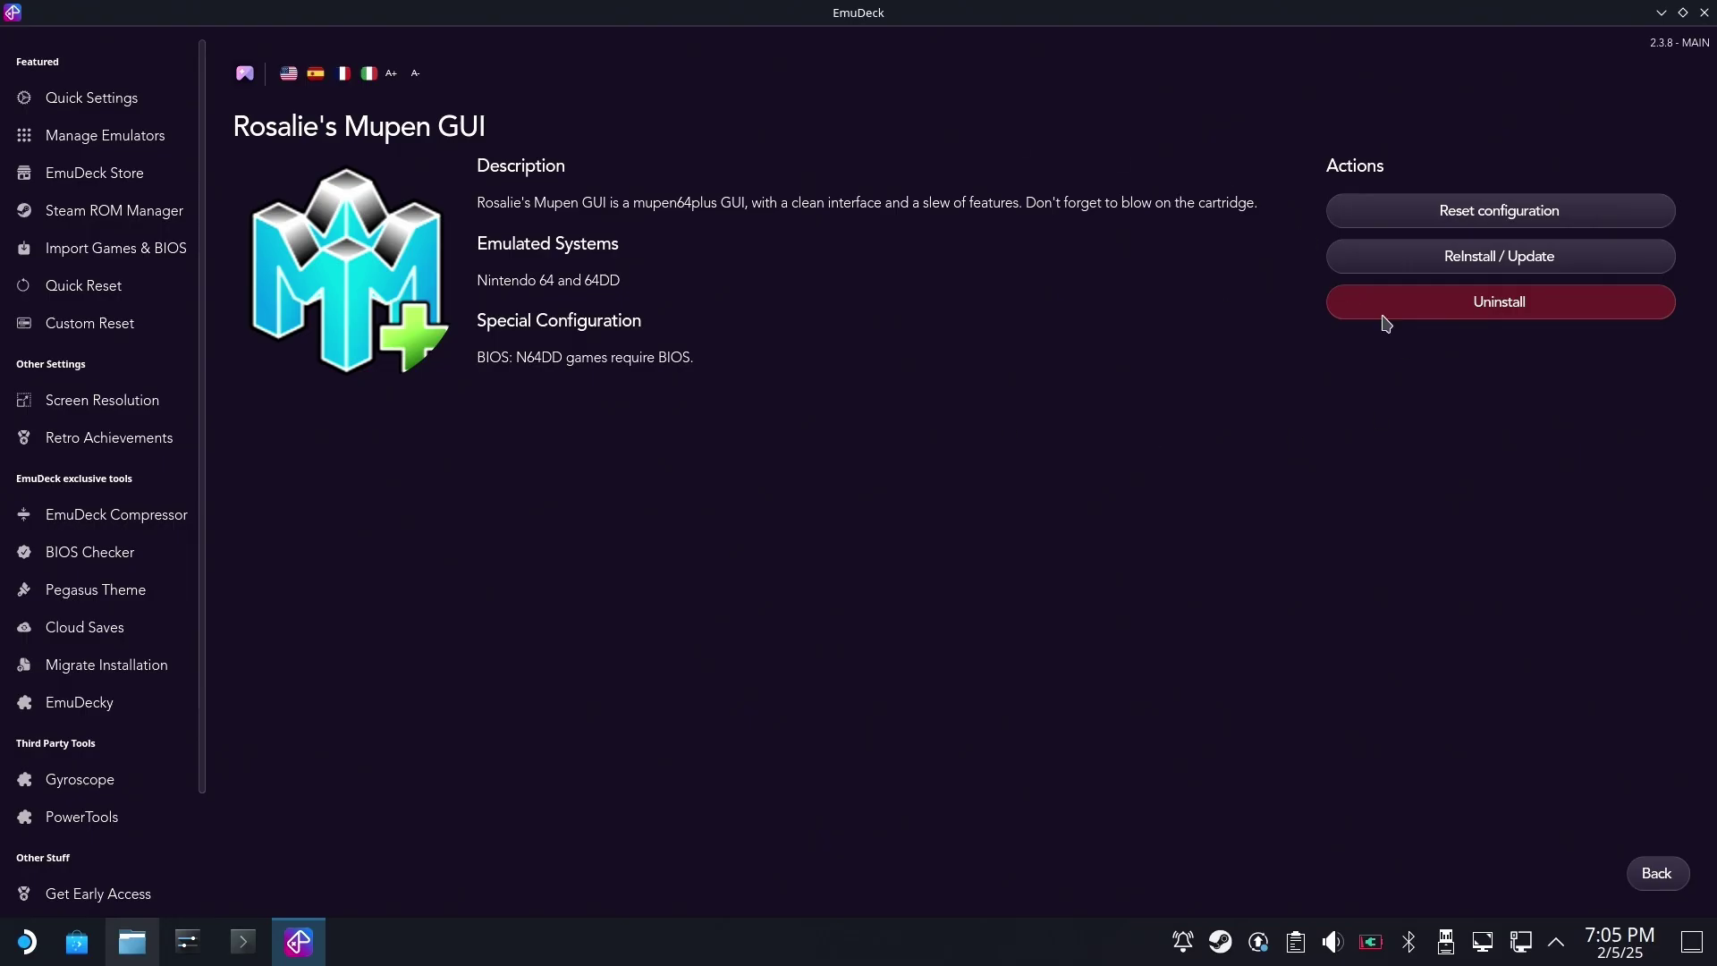
pyautogui.click(1666, 878)
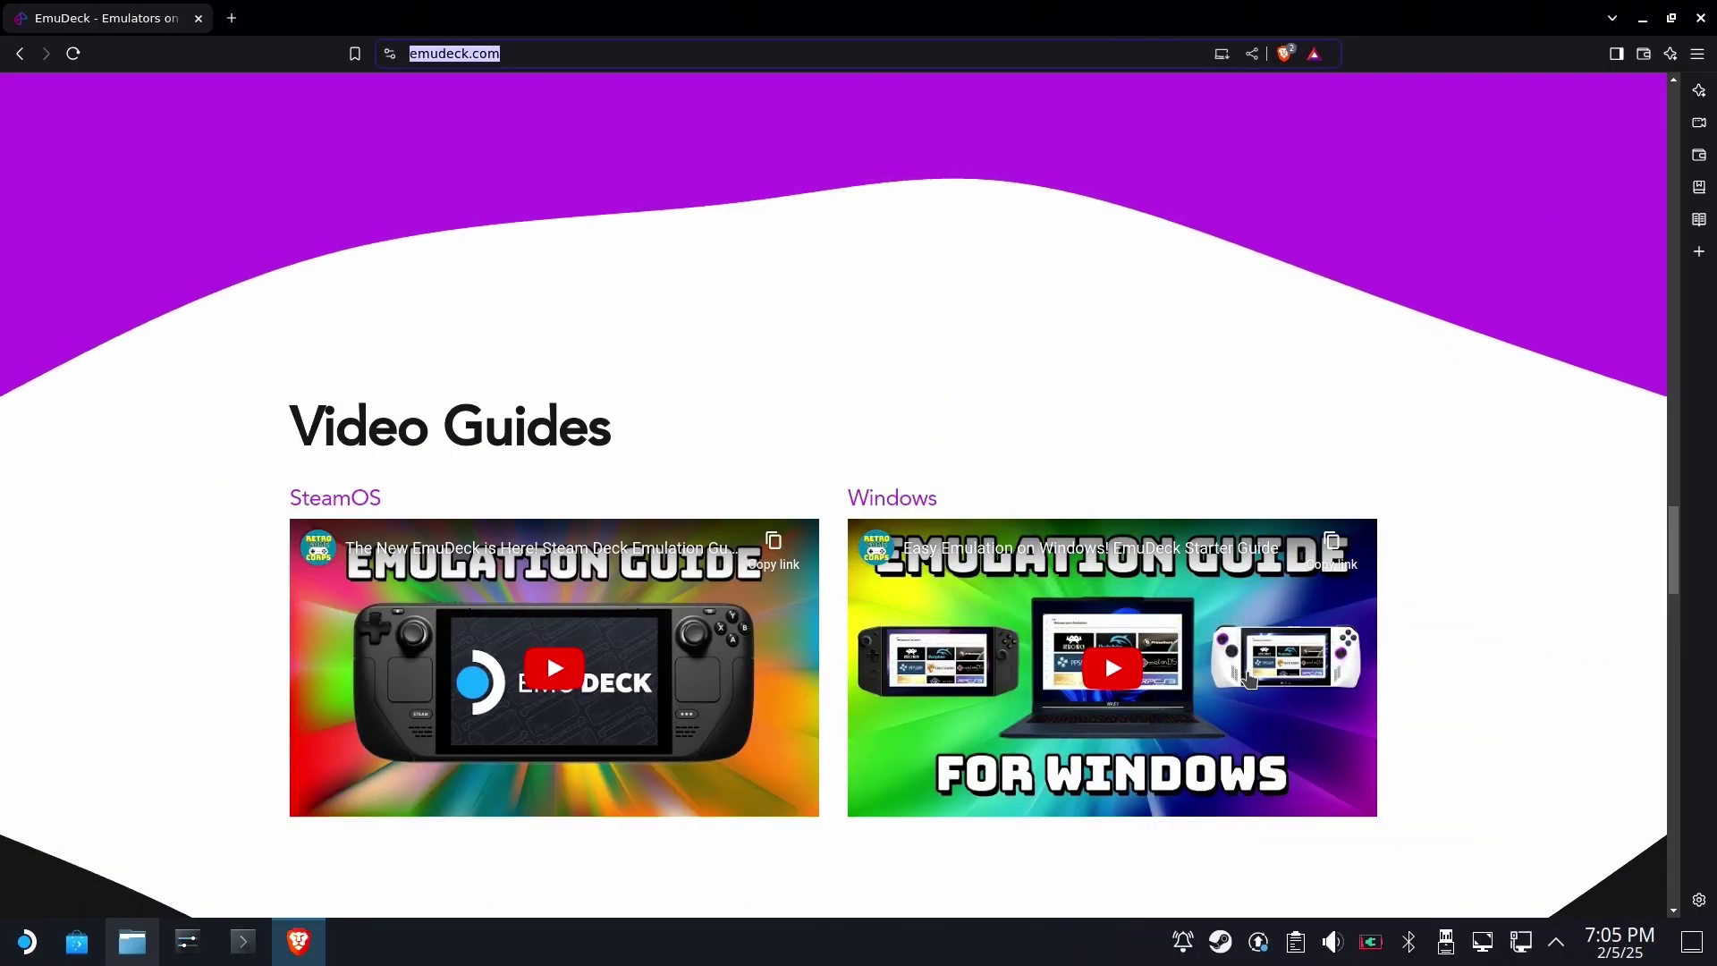
# Request the file at monroeworld.com/steamdeck/64ddpack.zip in the web browser
pyautogui.write('monroew')
pyautogui.press('BackSpace')
pyautogui.press('BackSpace')
pyautogui.write('eworlf')
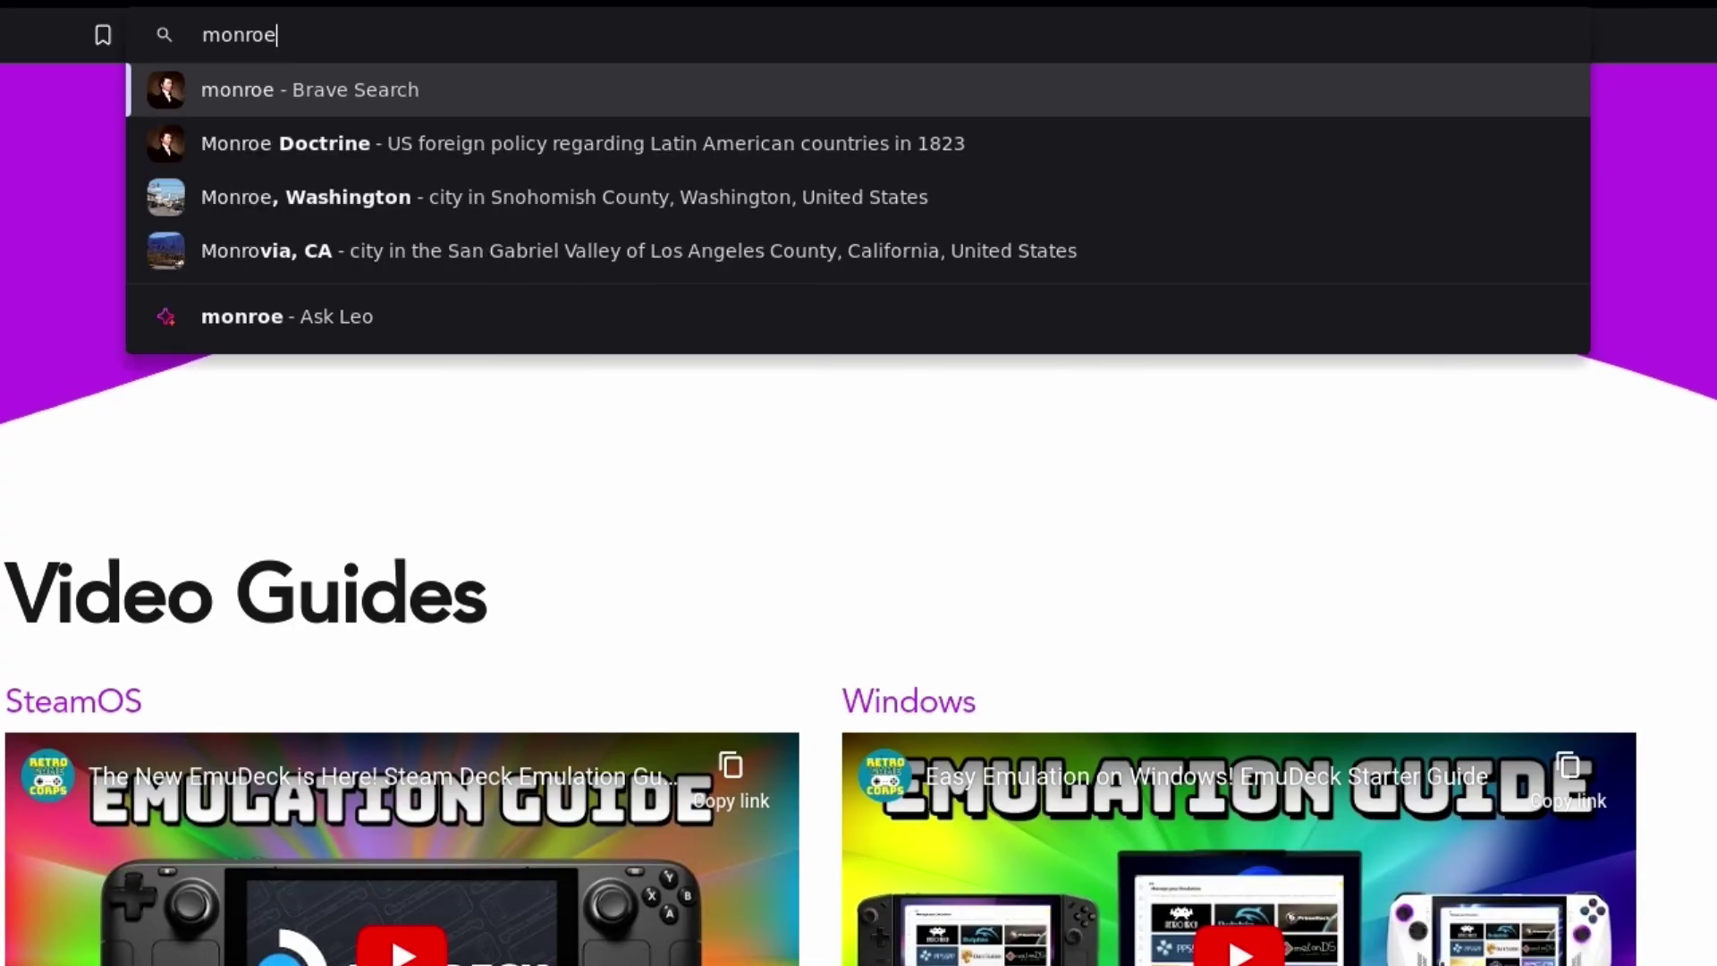
pyautogui.press('BackSpace')
pyautogui.write('d.com/steam')
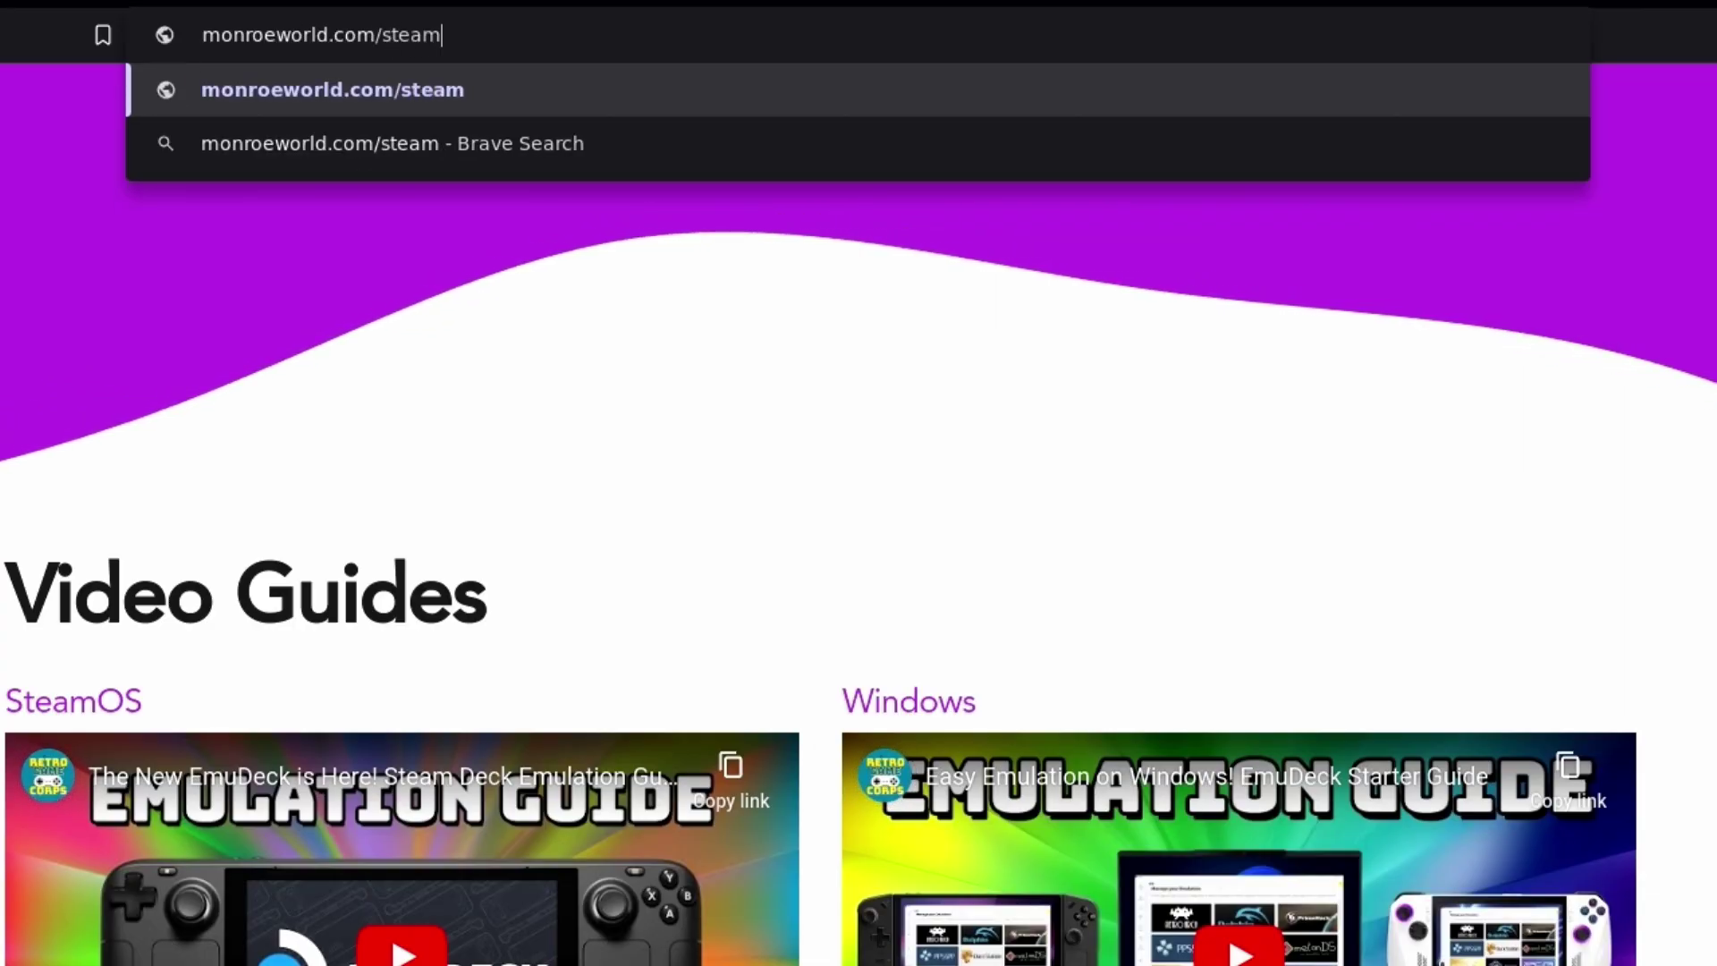
pyautogui.write('deck/64d')
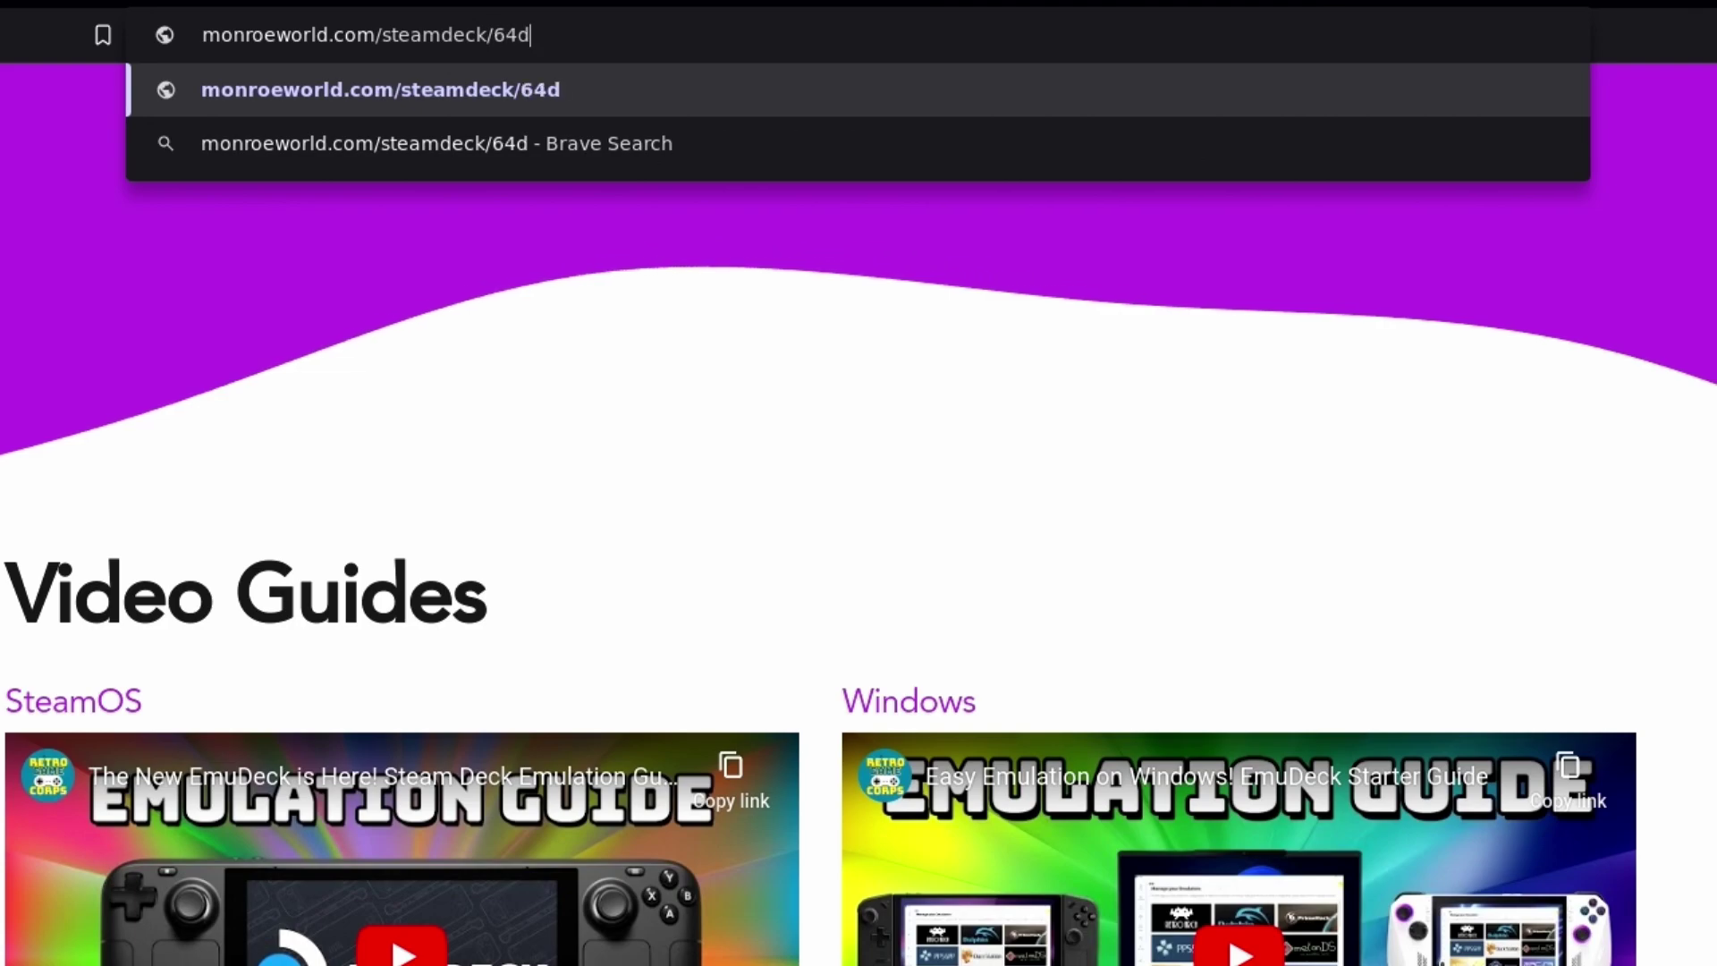
pyautogui.write('dpack.')
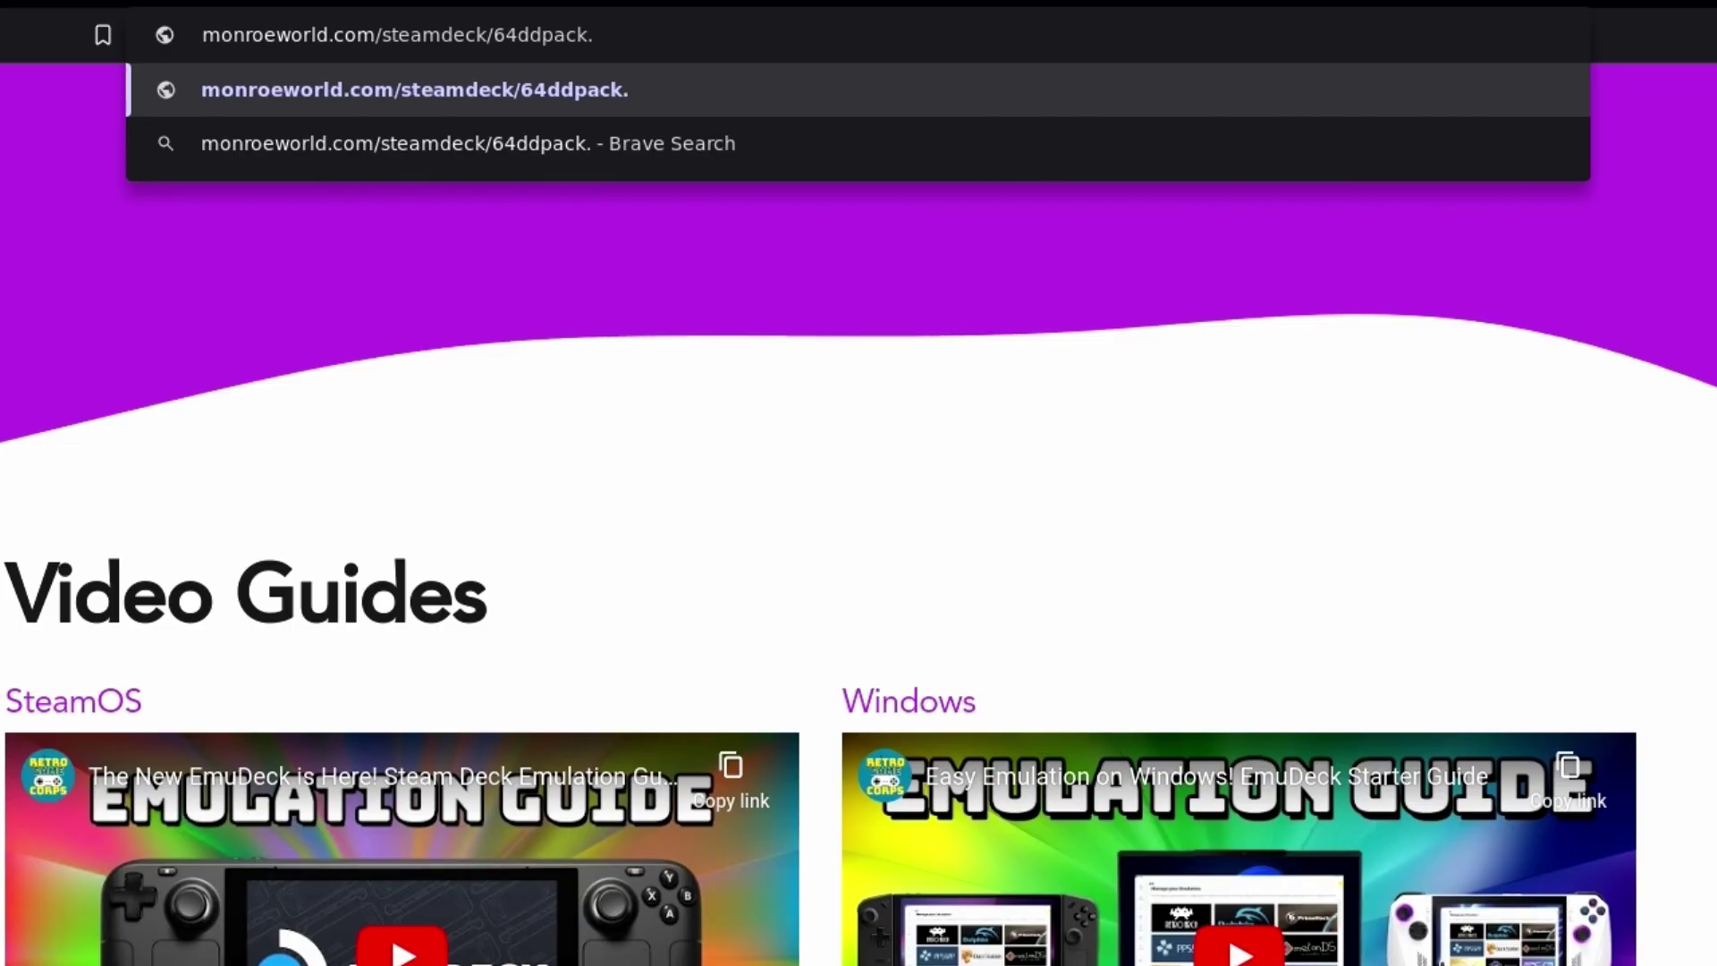
pyautogui.write('zip')
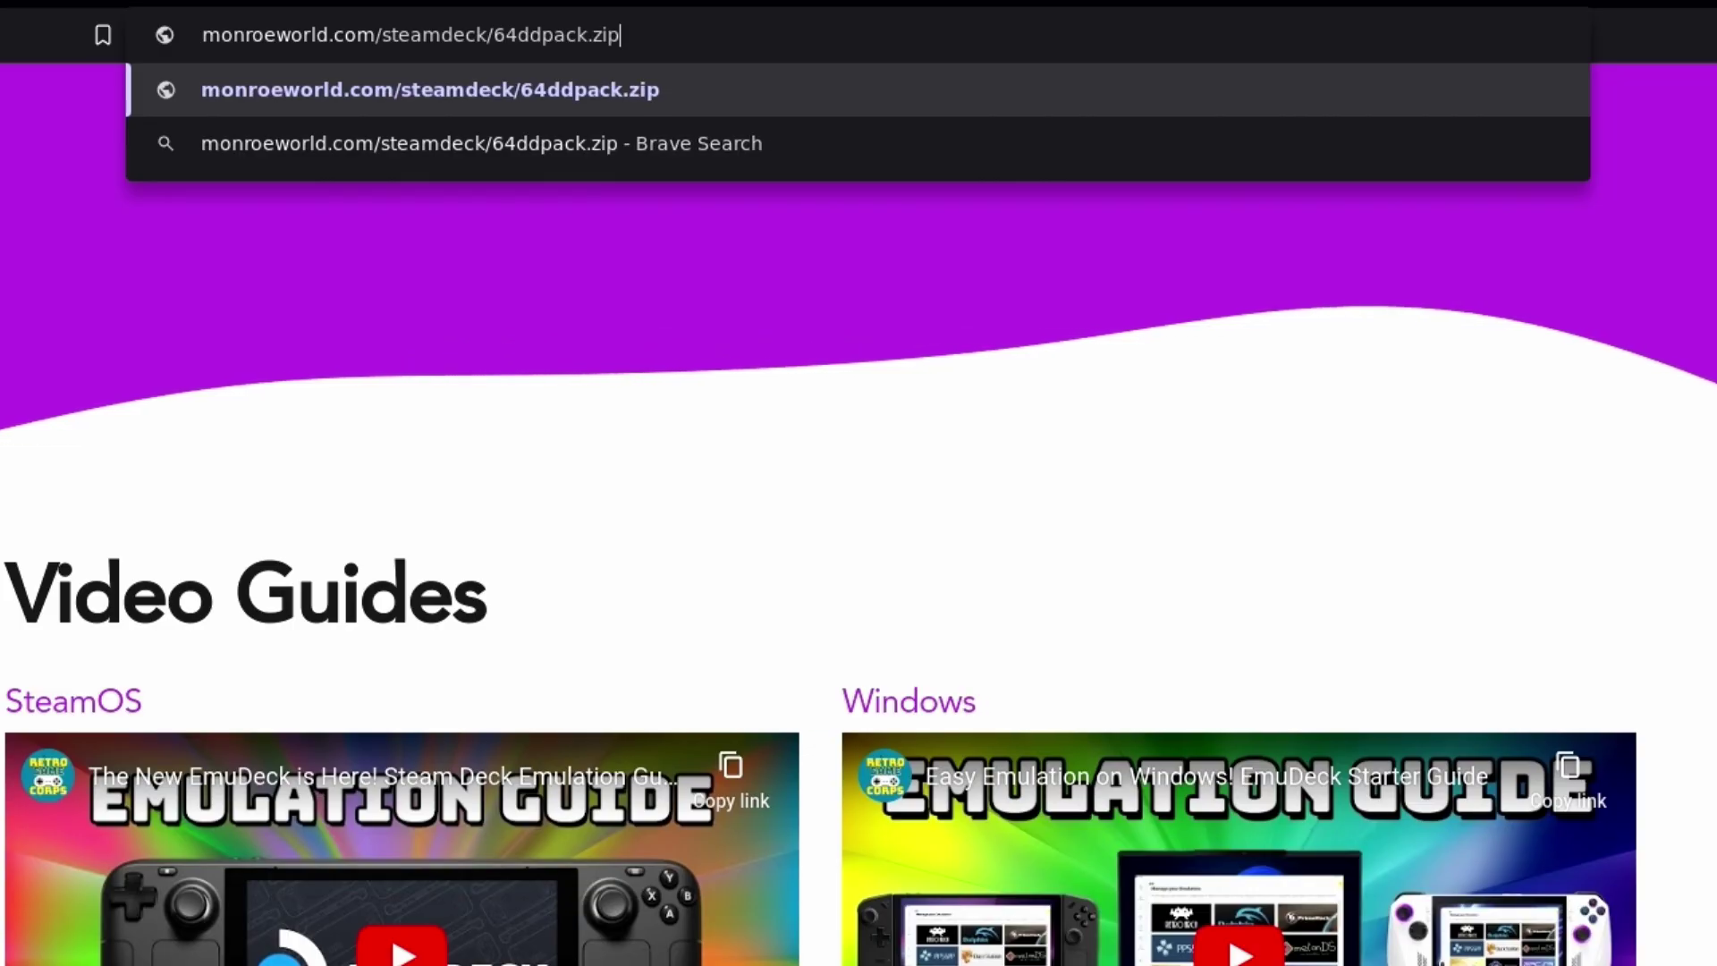
pyautogui.press('Return')
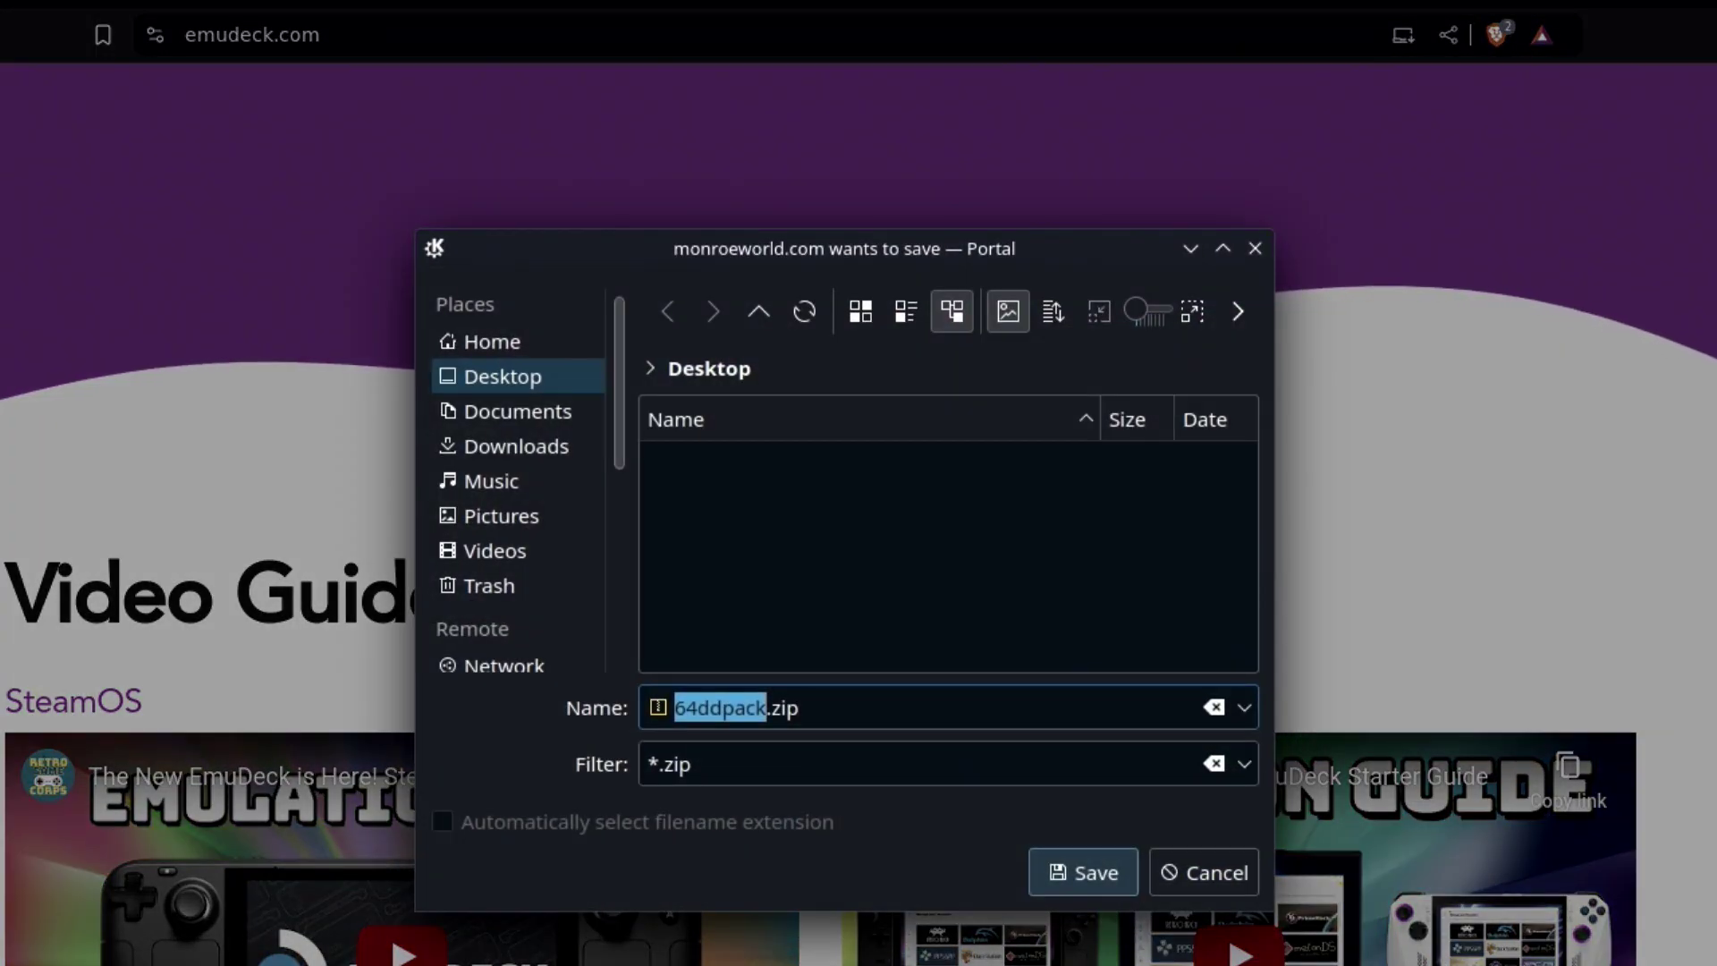
# Save 64ddpack.zip to the Downloads folder, keep the blocked download, and close the browser
pyautogui.click(508, 451)
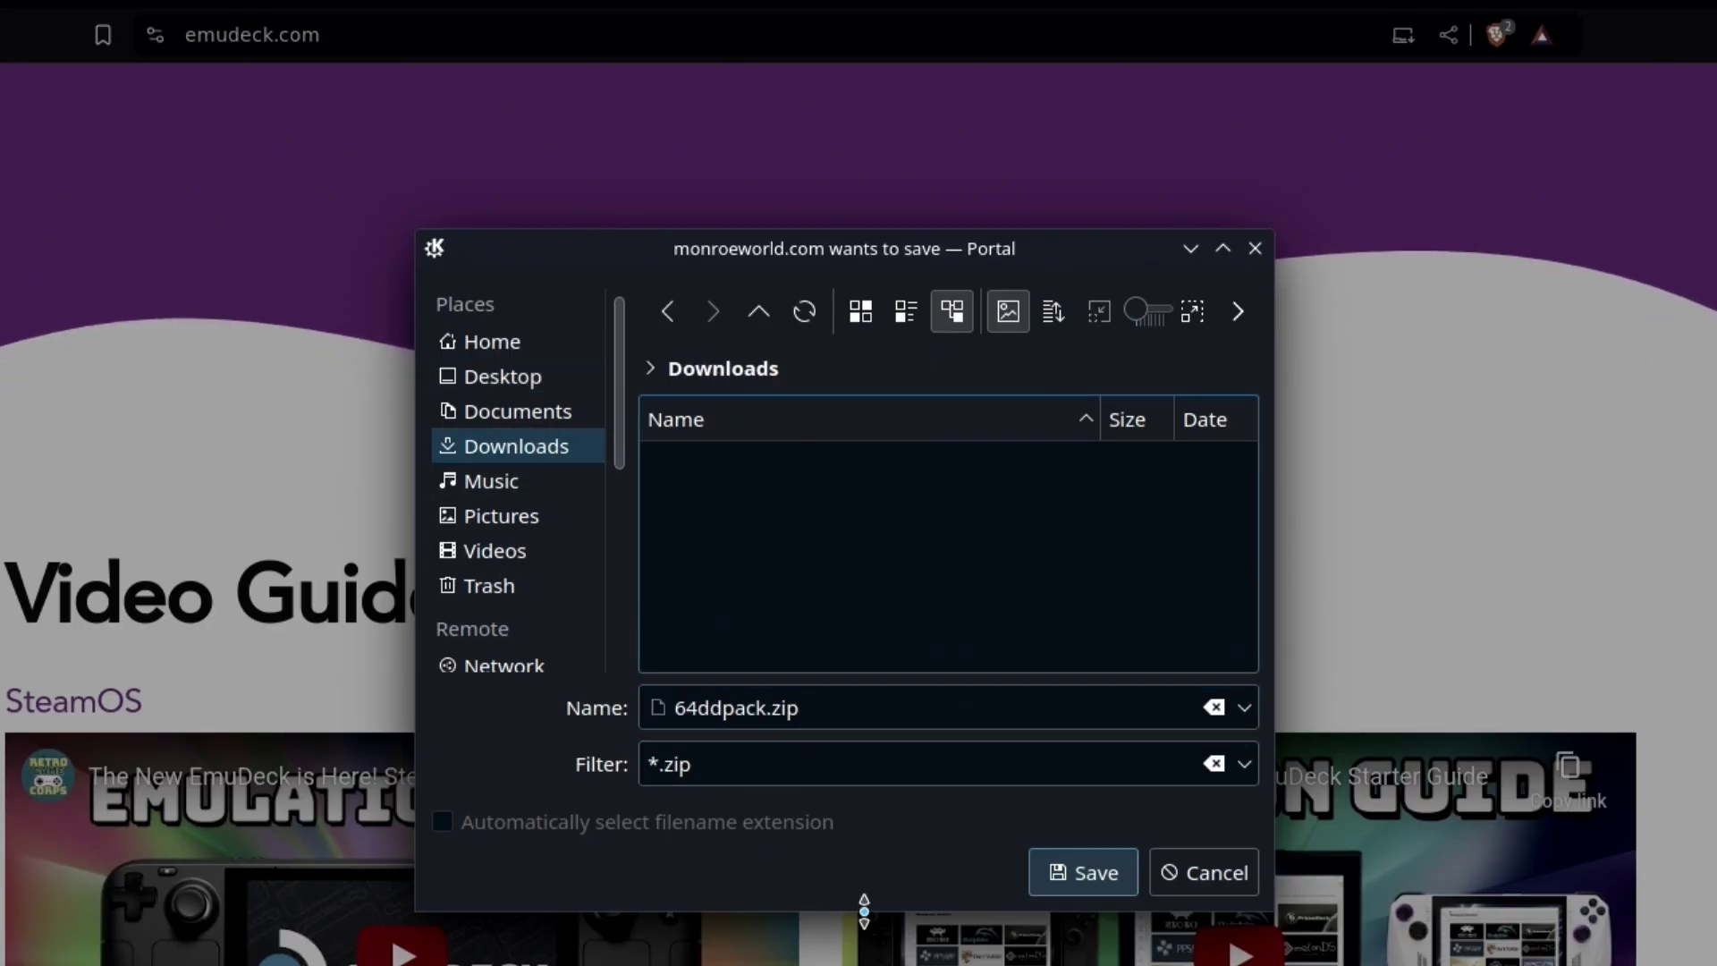
pyautogui.click(1104, 879)
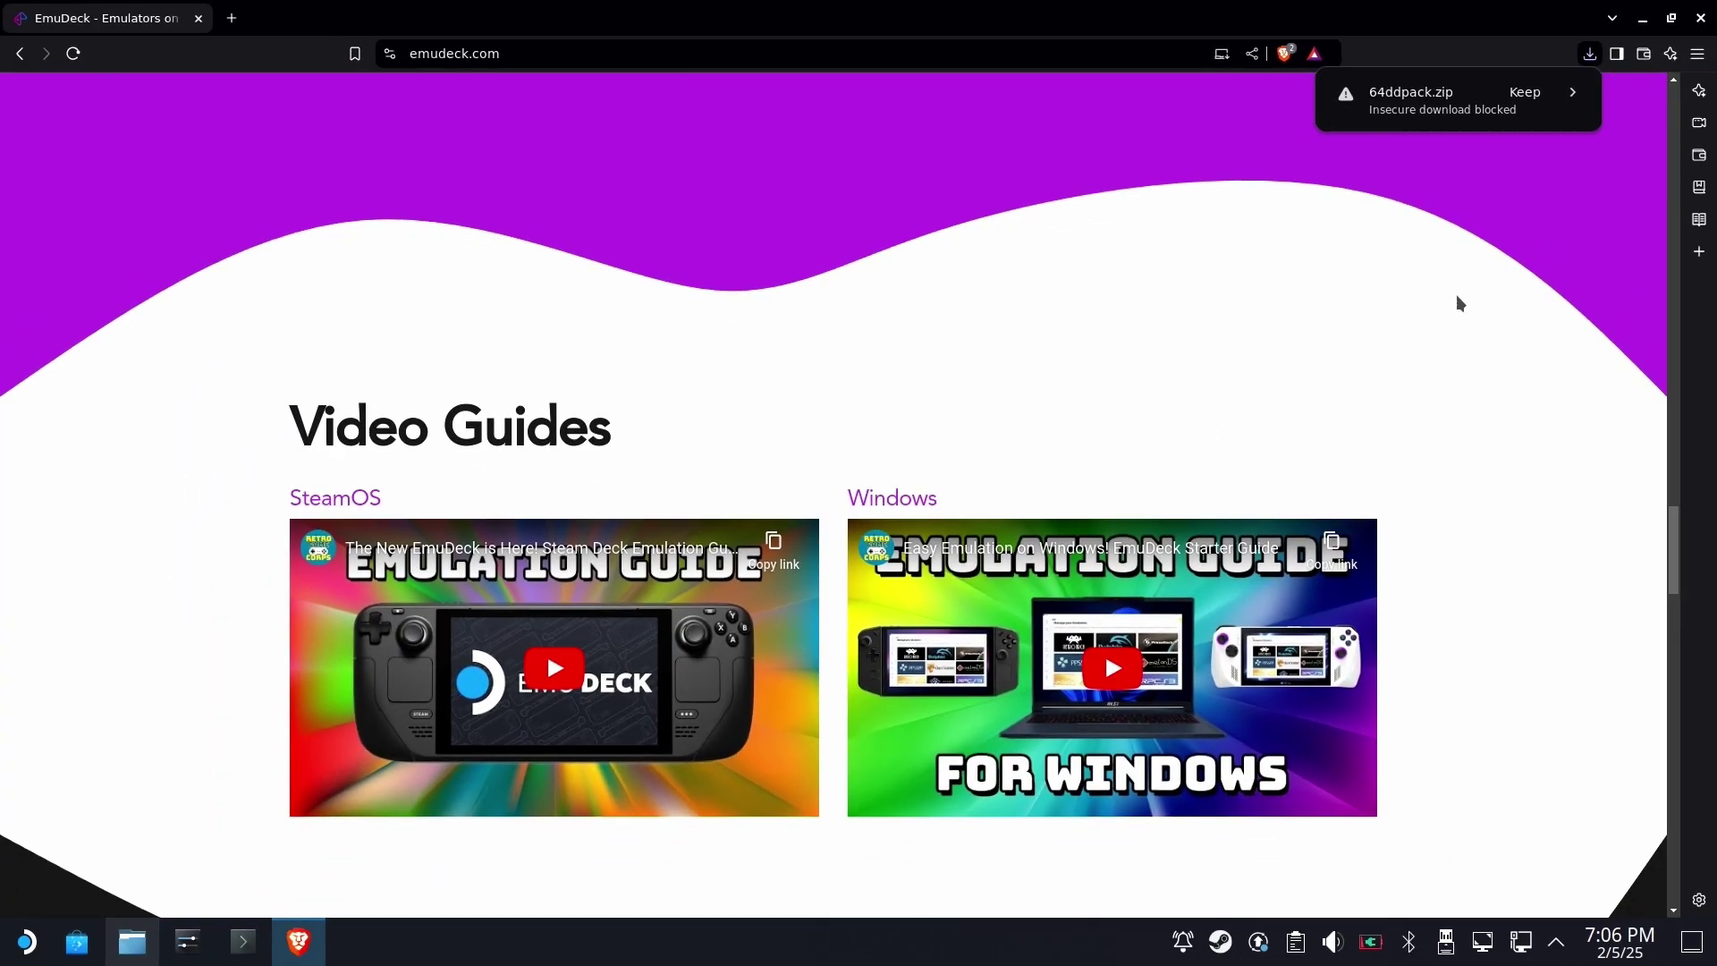
pyautogui.click(1525, 93)
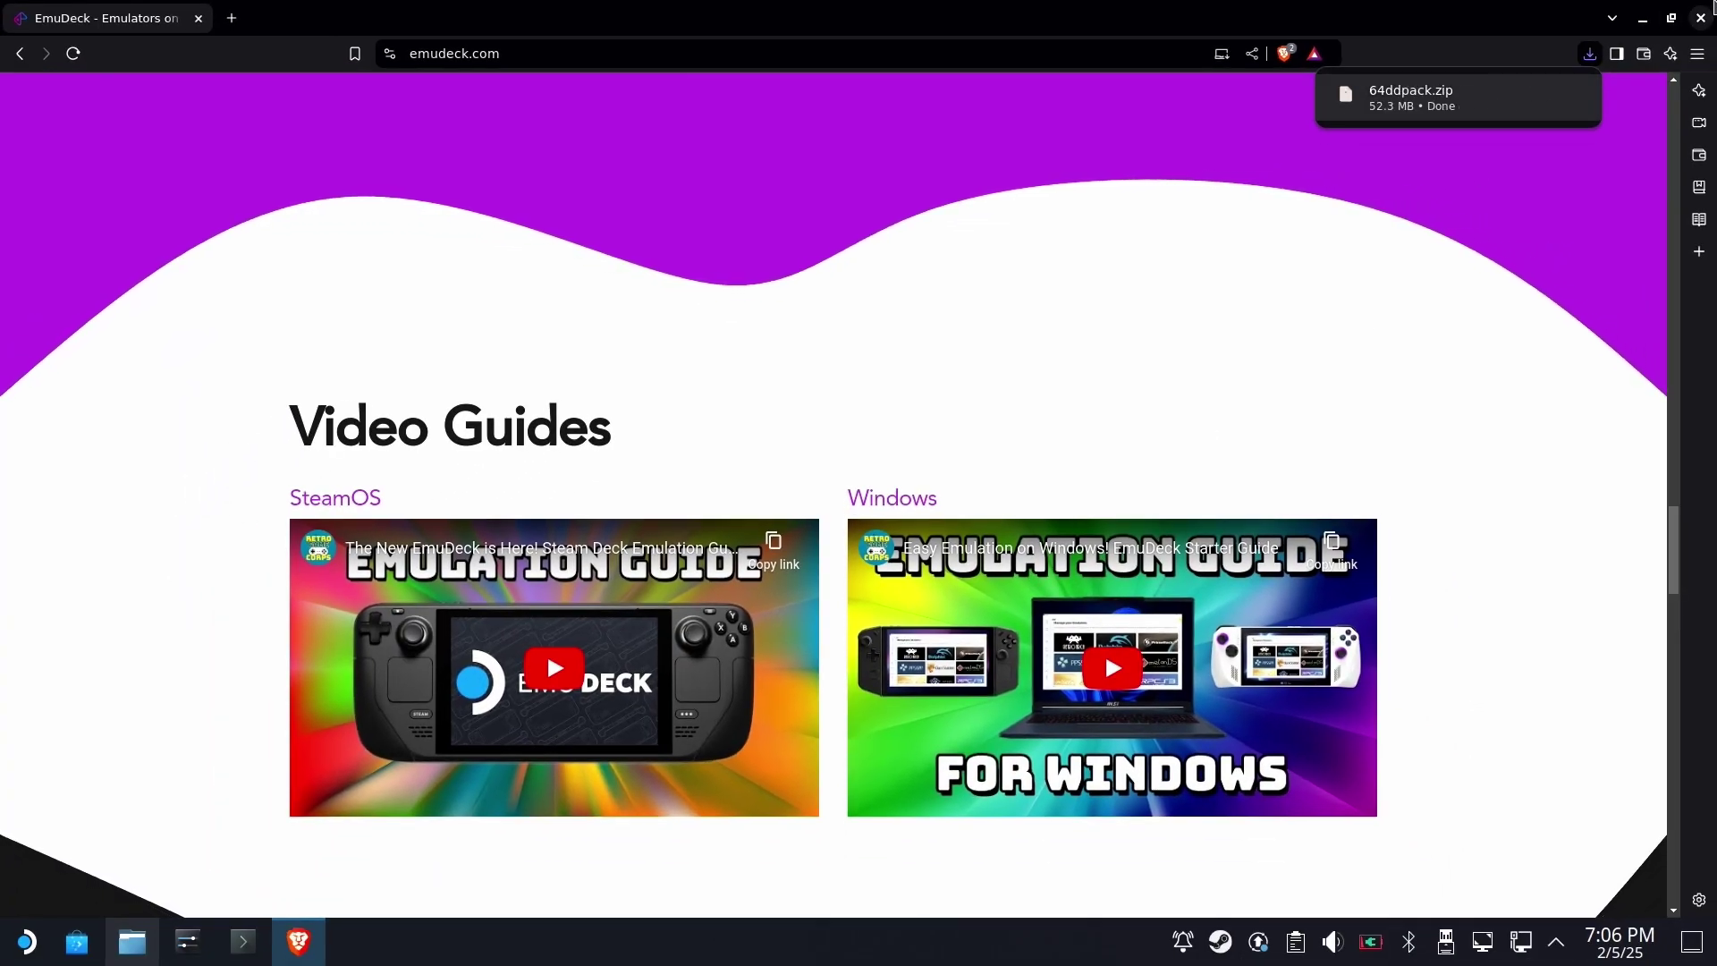
pyautogui.click(1702, 17)
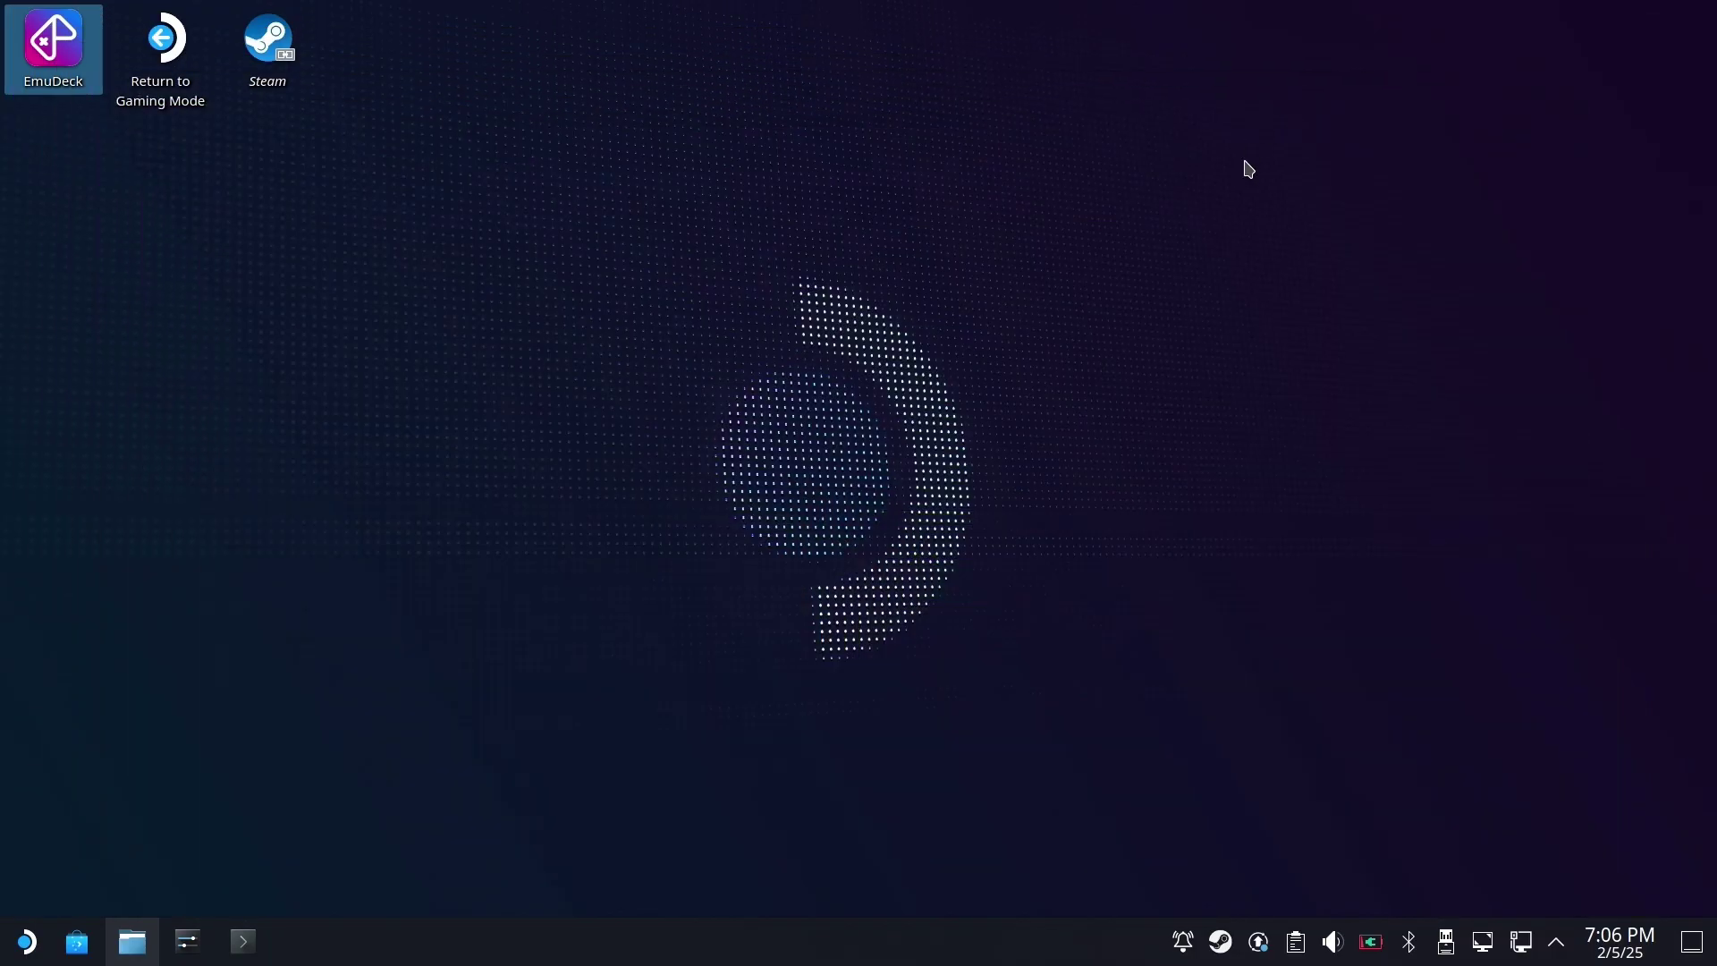
# Show the Downloads folder in the first pane of the Dolphin file manager
pyautogui.click(149, 937)
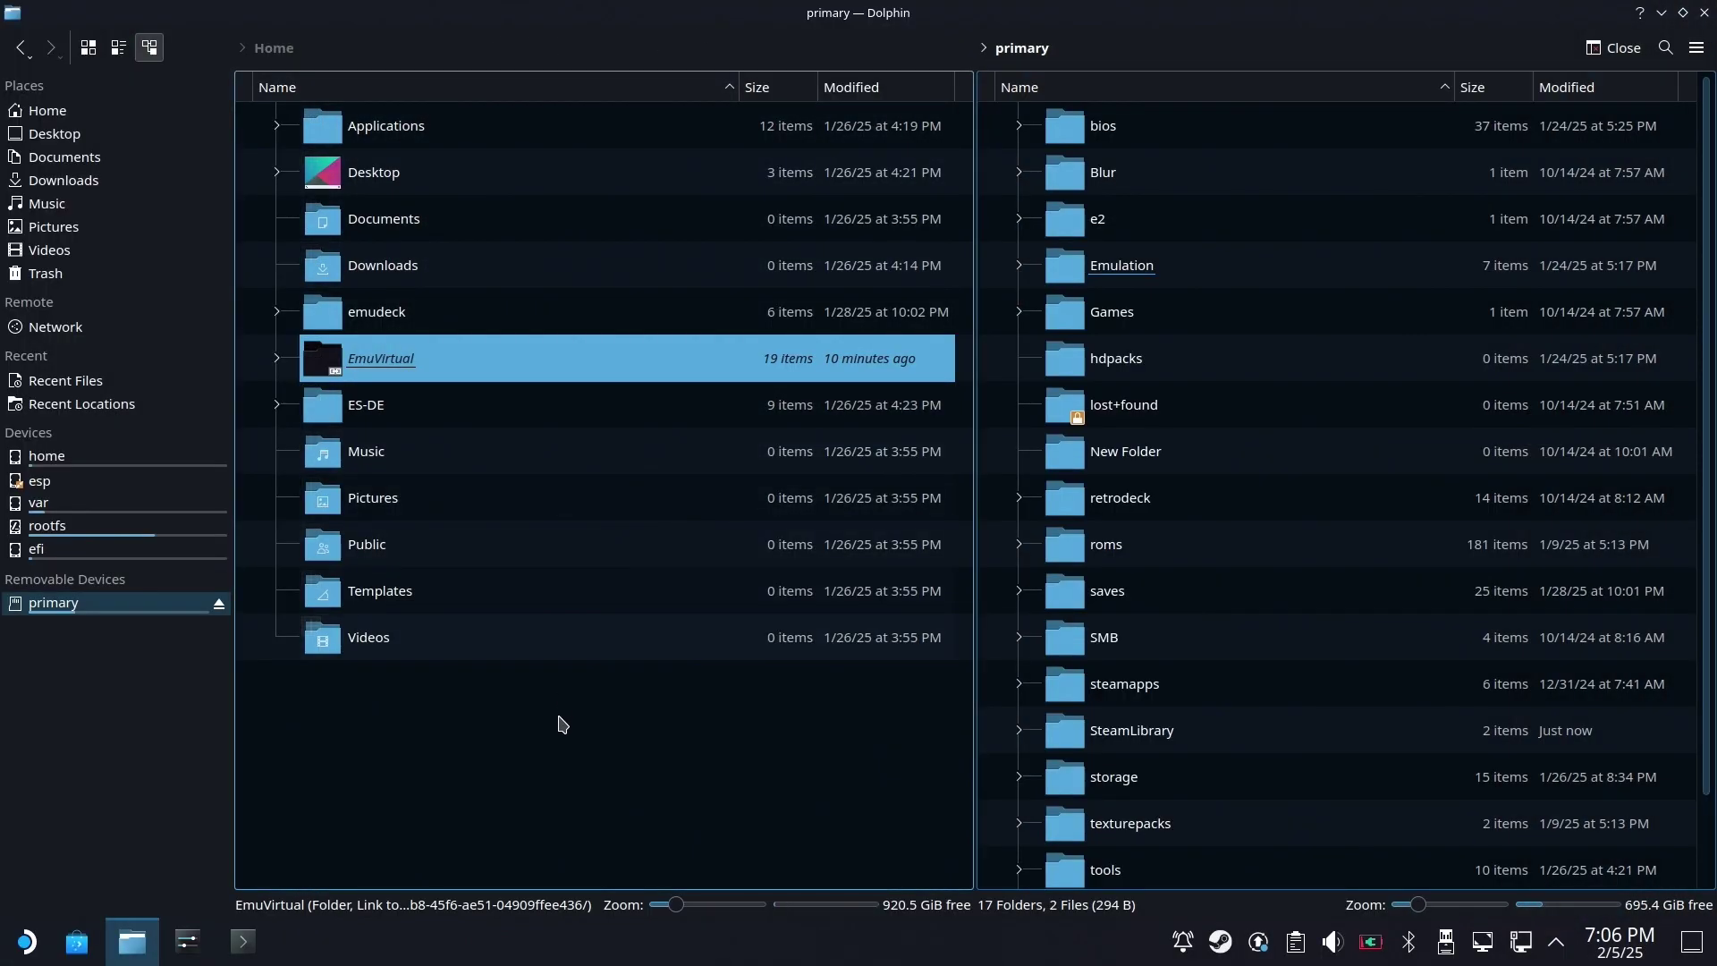
pyautogui.click(560, 721)
pyautogui.click(45, 178)
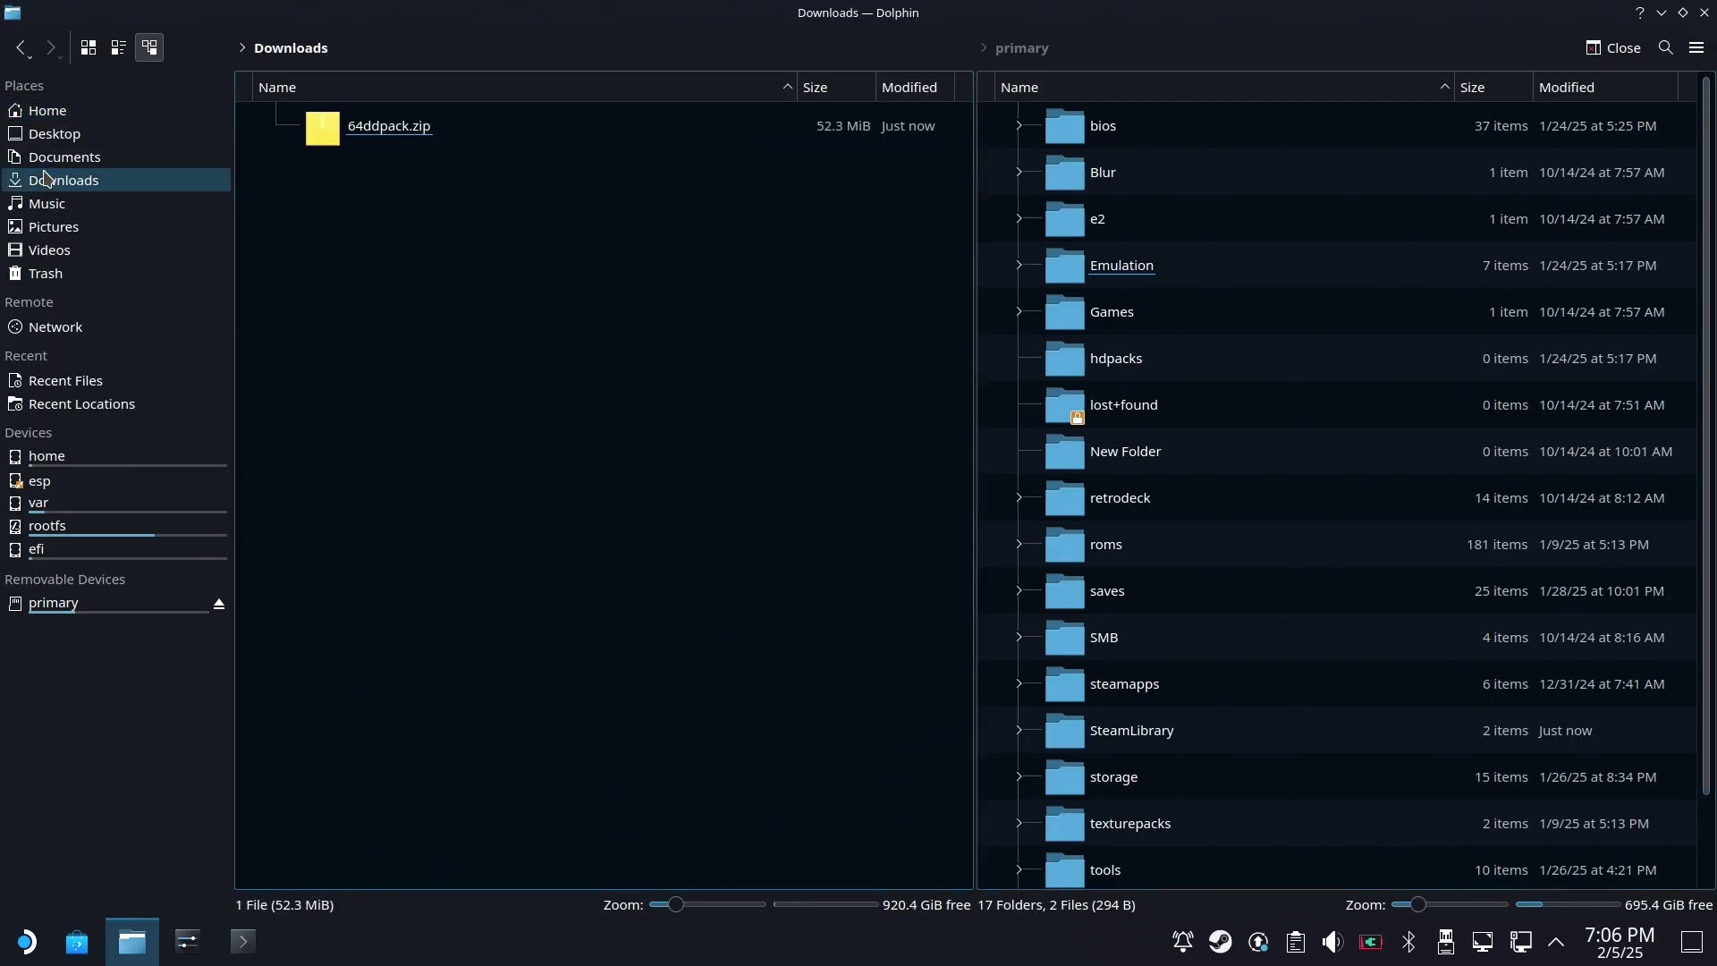
# Open the Emulation/roms folder of the primary drive in the second file pane
pyautogui.moveTo(1341, 369); pyautogui.dragTo(101, 608)
pyautogui.moveTo(240, 580); pyautogui.dragTo(1179, 349)
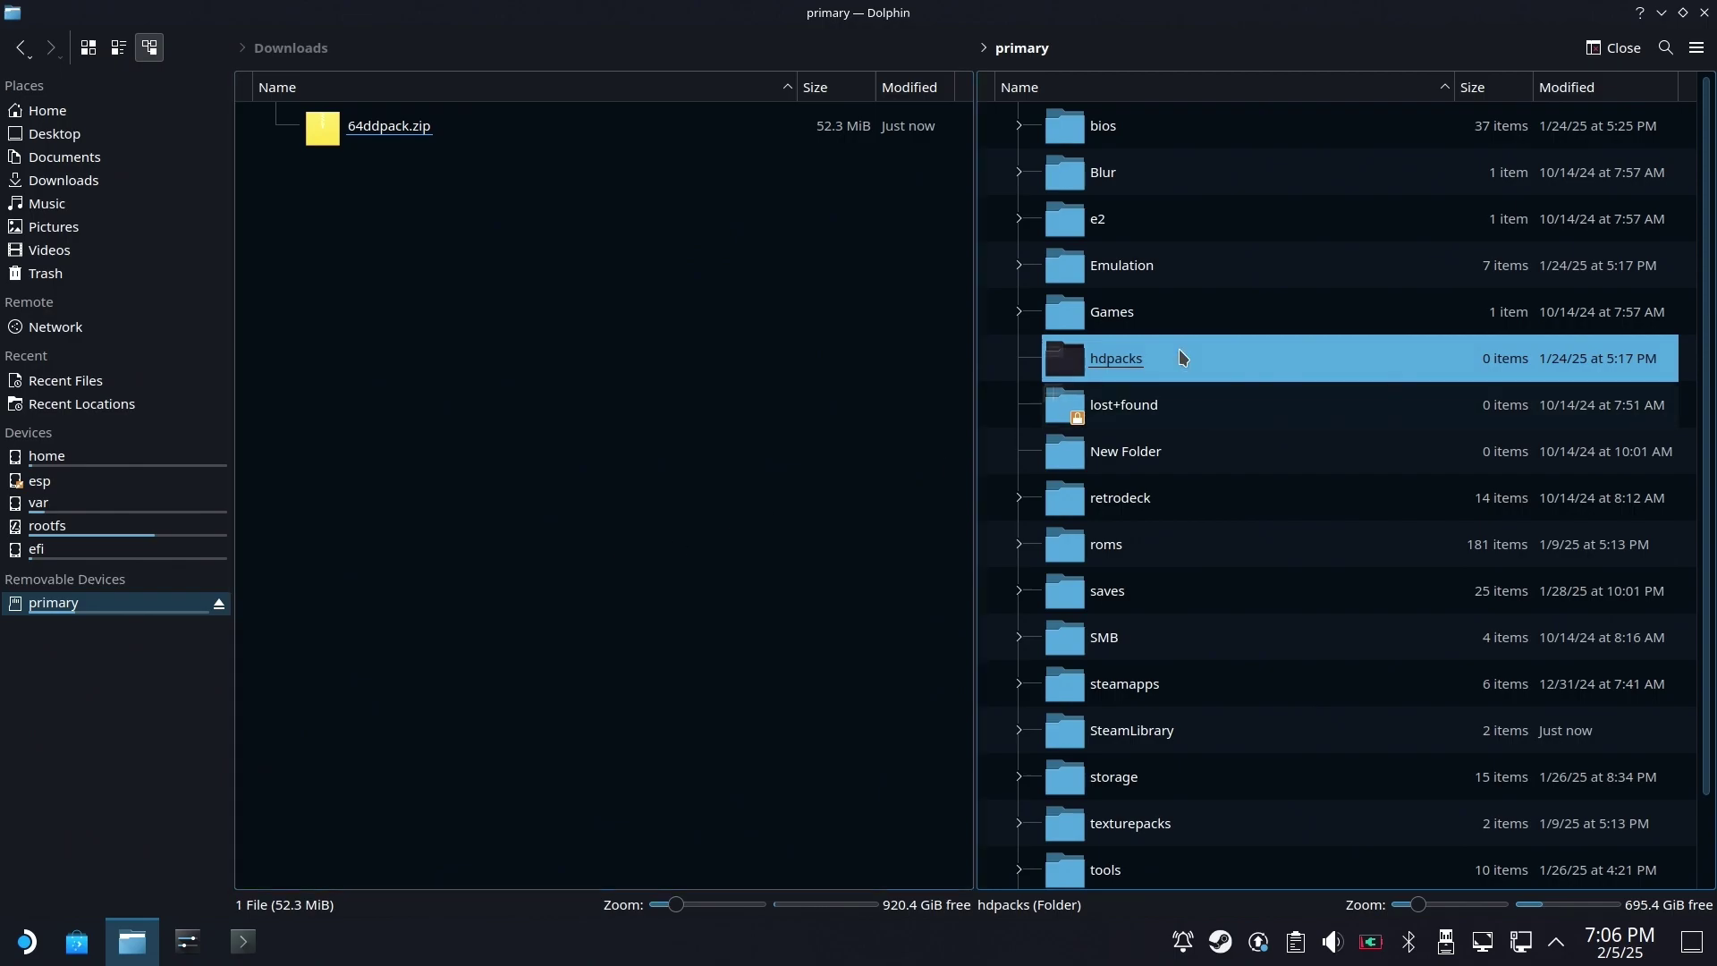
pyautogui.click(1123, 267)
pyautogui.doubleClick(1169, 305)
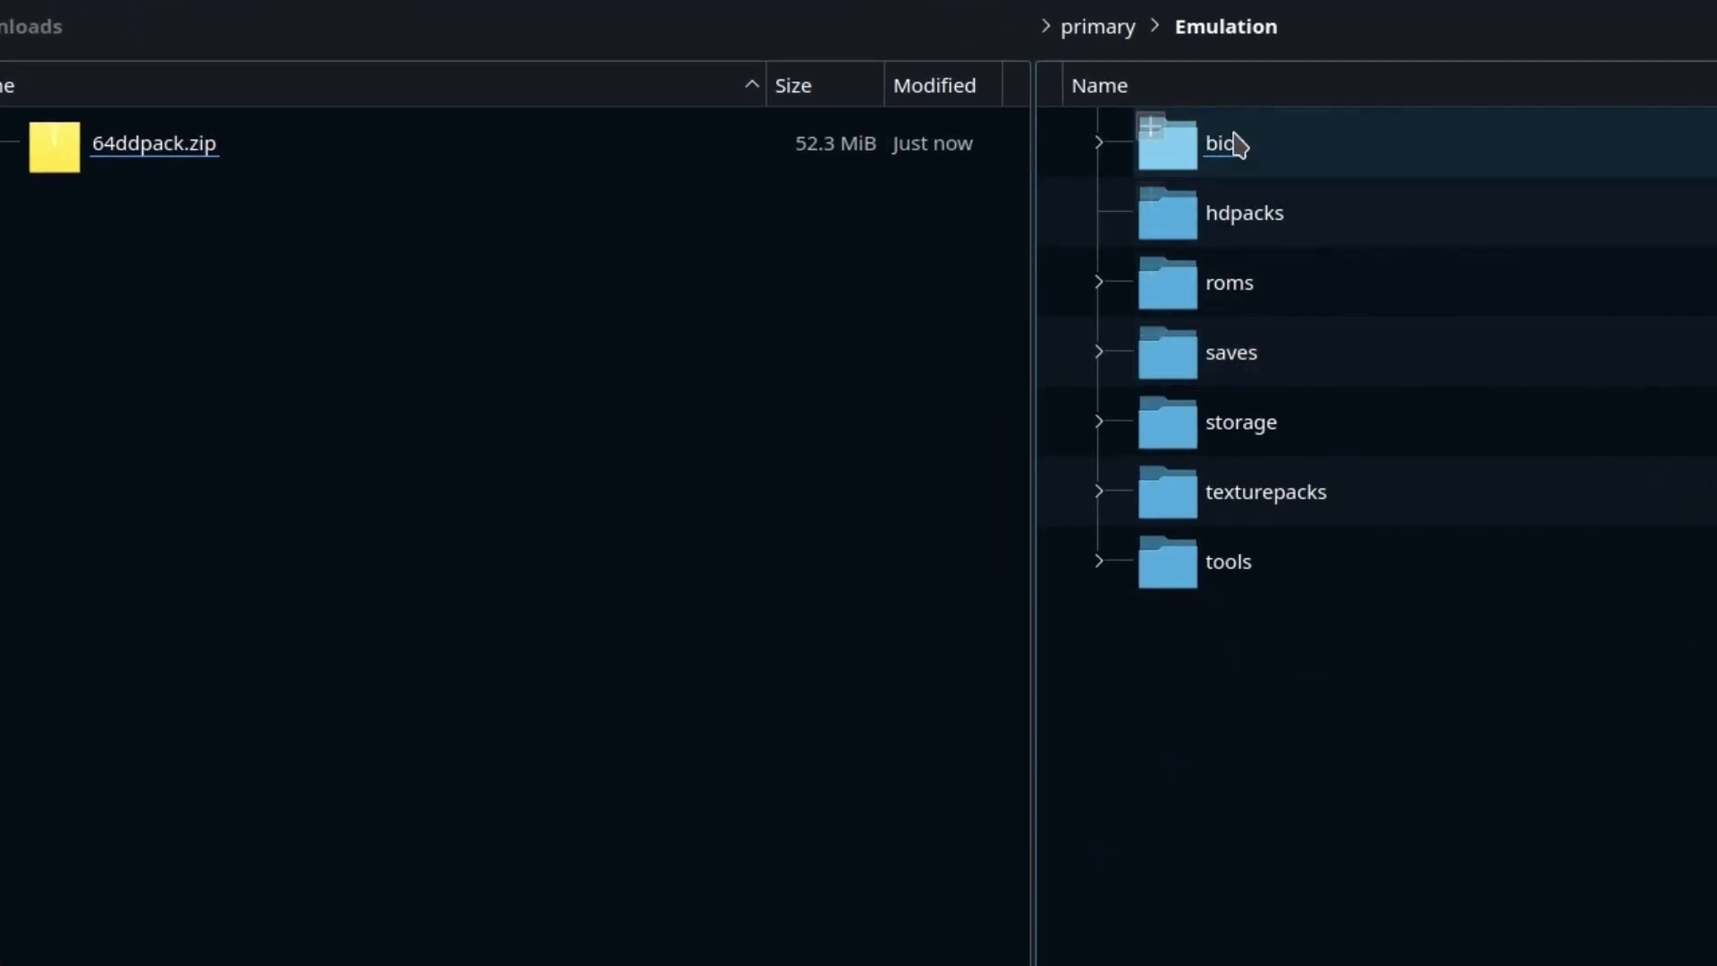
pyautogui.doubleClick(1168, 244)
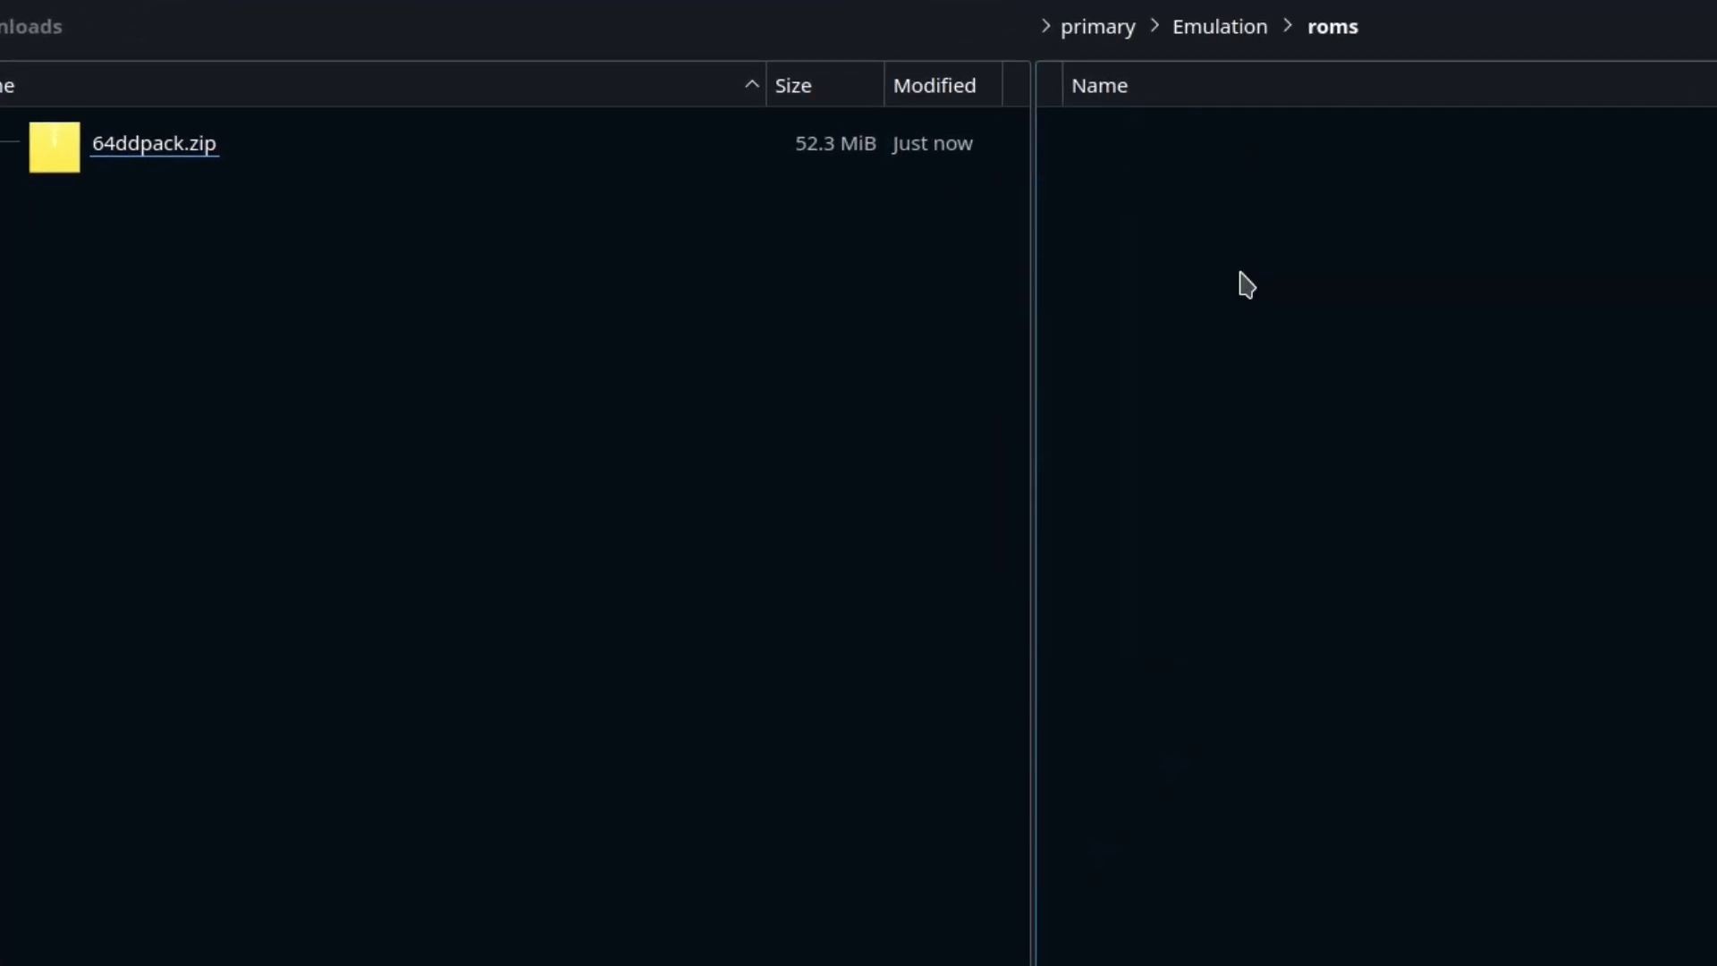
# Extract 64ddpack.zip in Downloads with an autodetected subfolder and open the extracted 64ddpack folder
pyautogui.rightClick(106, 142)
pyautogui.moveTo(284, 533)
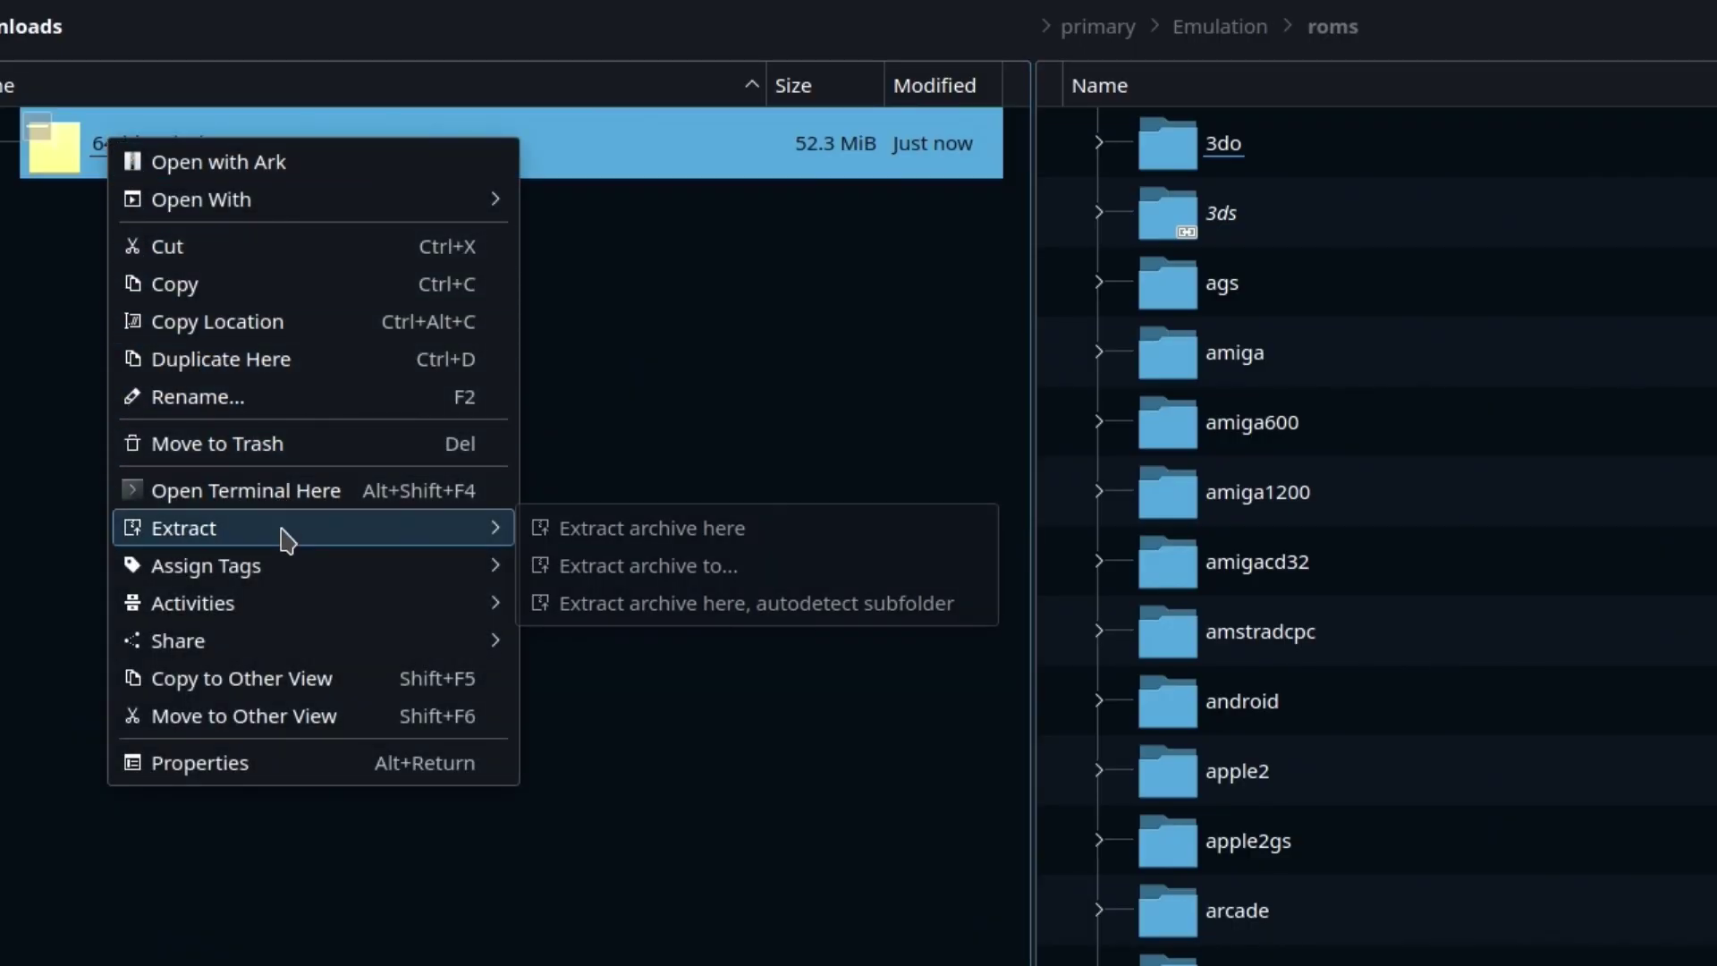
pyautogui.click(742, 617)
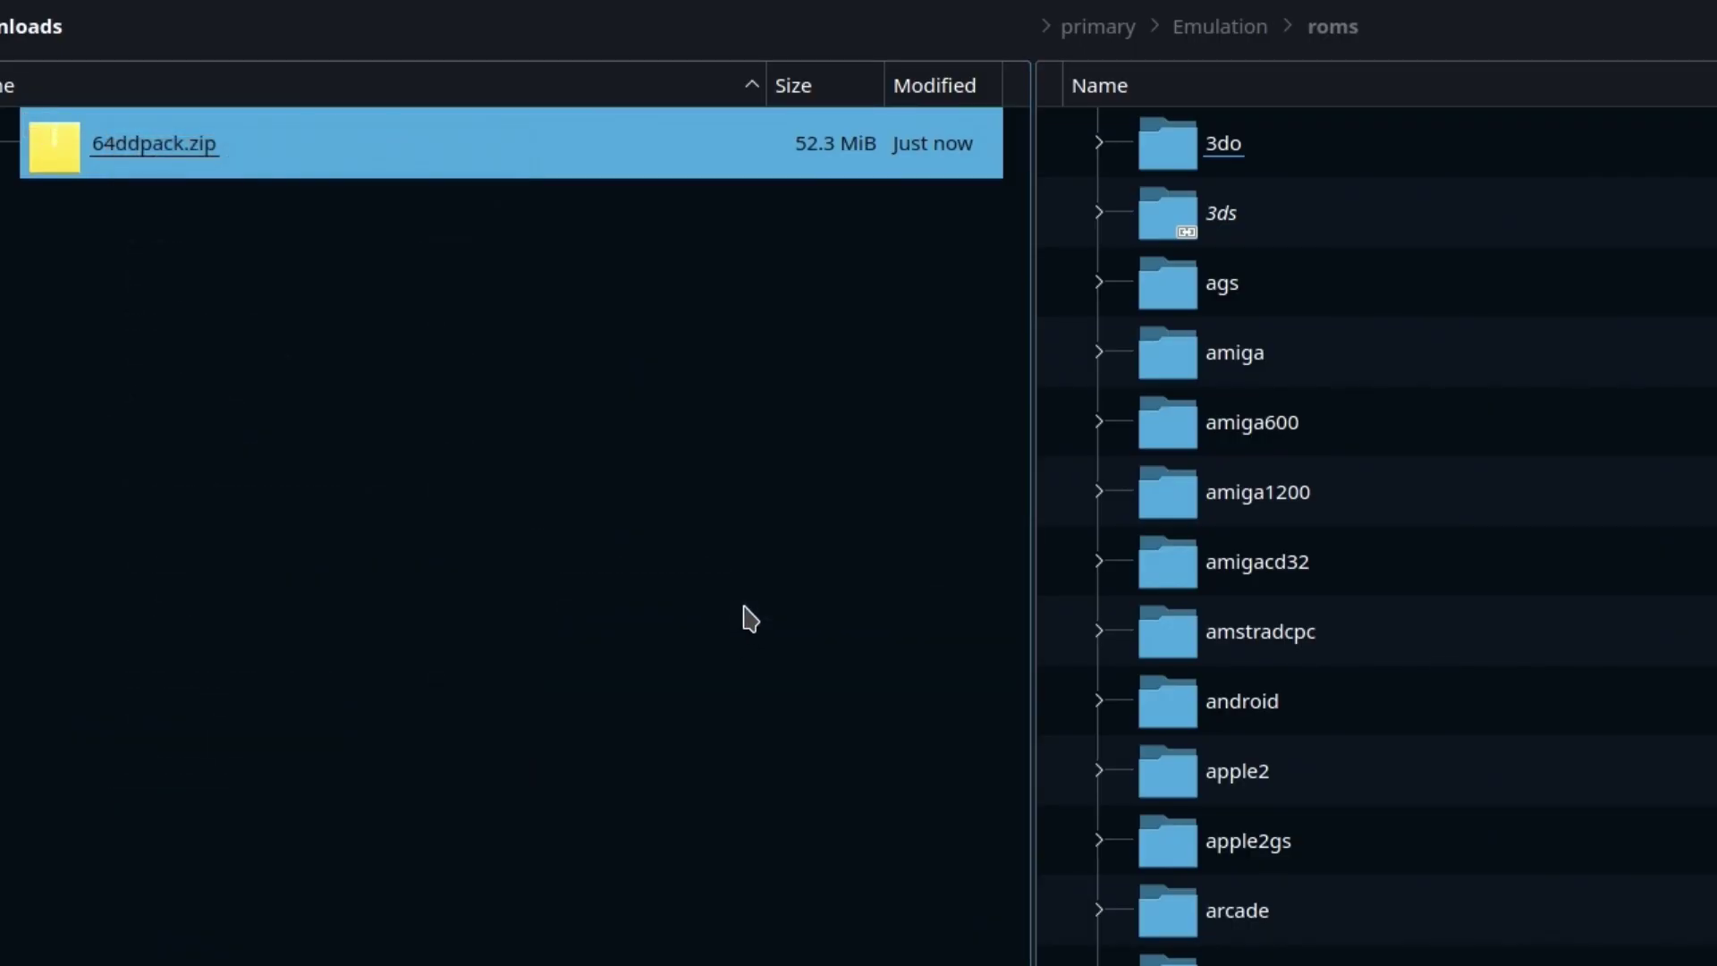
pyautogui.click(108, 143)
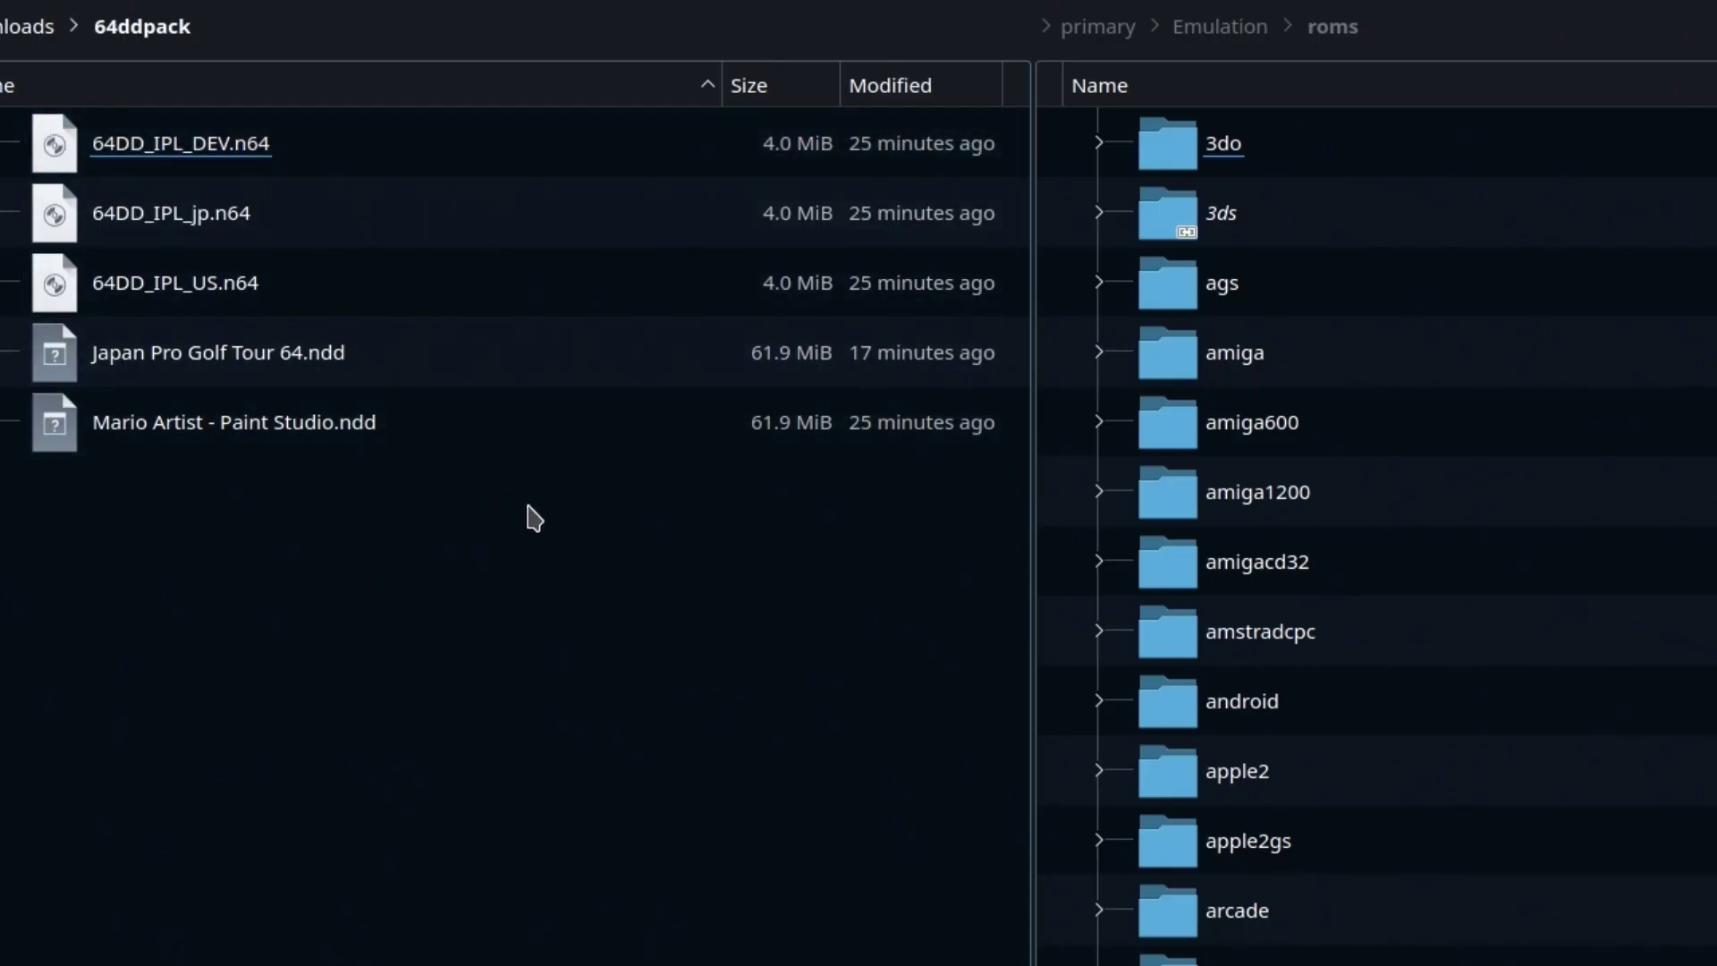
# Open the n64dd folder inside Emulation/roms in the second file pane
pyautogui.moveTo(533, 509); pyautogui.dragTo(1308, 265)
pyautogui.scroll(-20, 1419, 556)
pyautogui.scroll(-6, 1419, 555)
pyautogui.scroll(2, 1422, 556)
pyautogui.doubleClick(1243, 259)
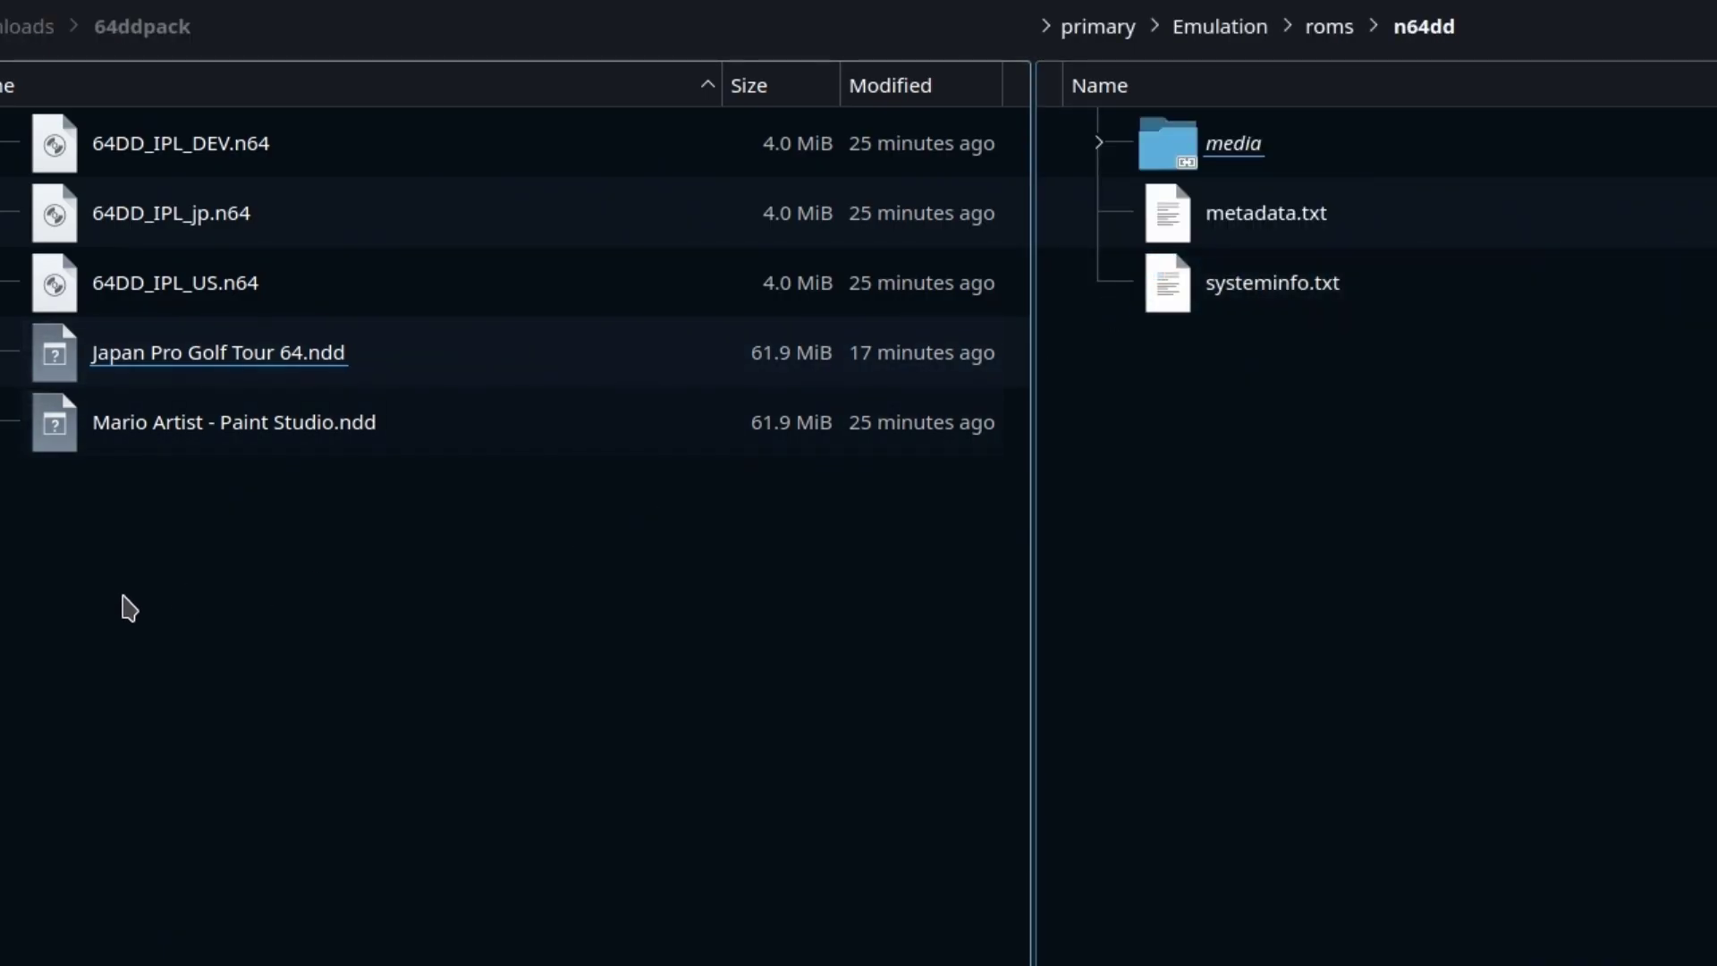
# Move Japan Pro Golf Tour 64.ndd and Mario Artist - Paint Studio.ndd from 64ddpack into the n64dd folder
pyautogui.moveTo(372, 564); pyautogui.dragTo(181, 370)
pyautogui.moveTo(67, 354); pyautogui.dragTo(62, 343)
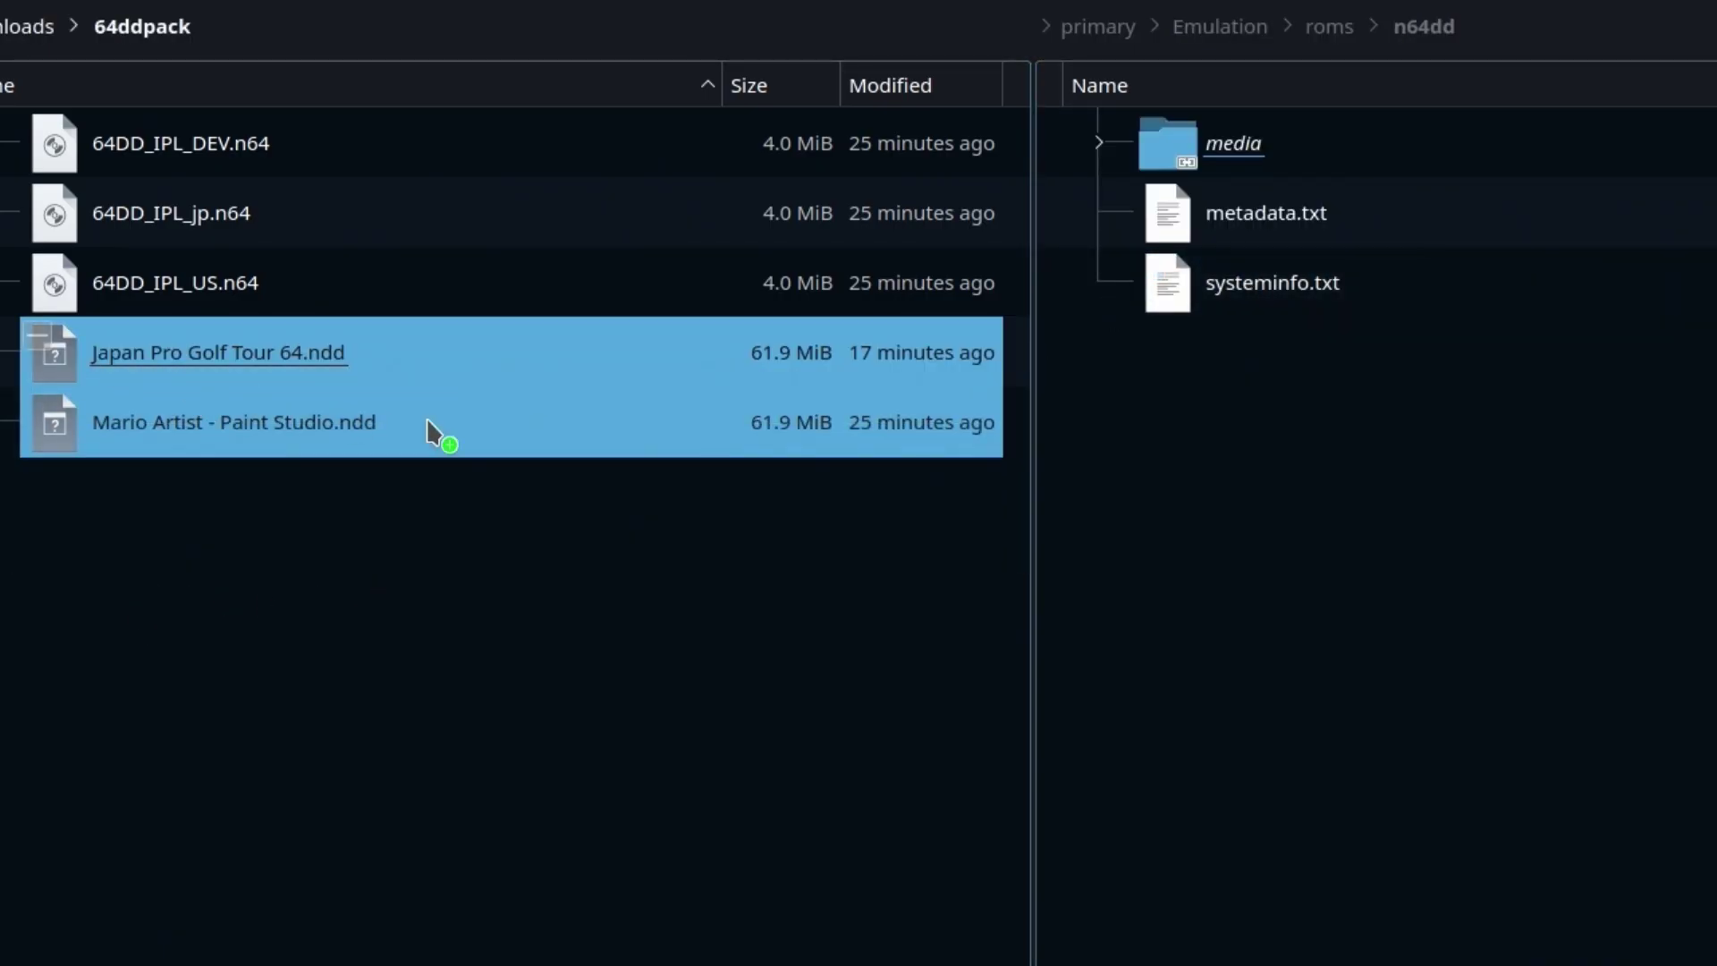
pyautogui.moveTo(506, 444); pyautogui.dragTo(1545, 564)
pyautogui.click(1648, 570)
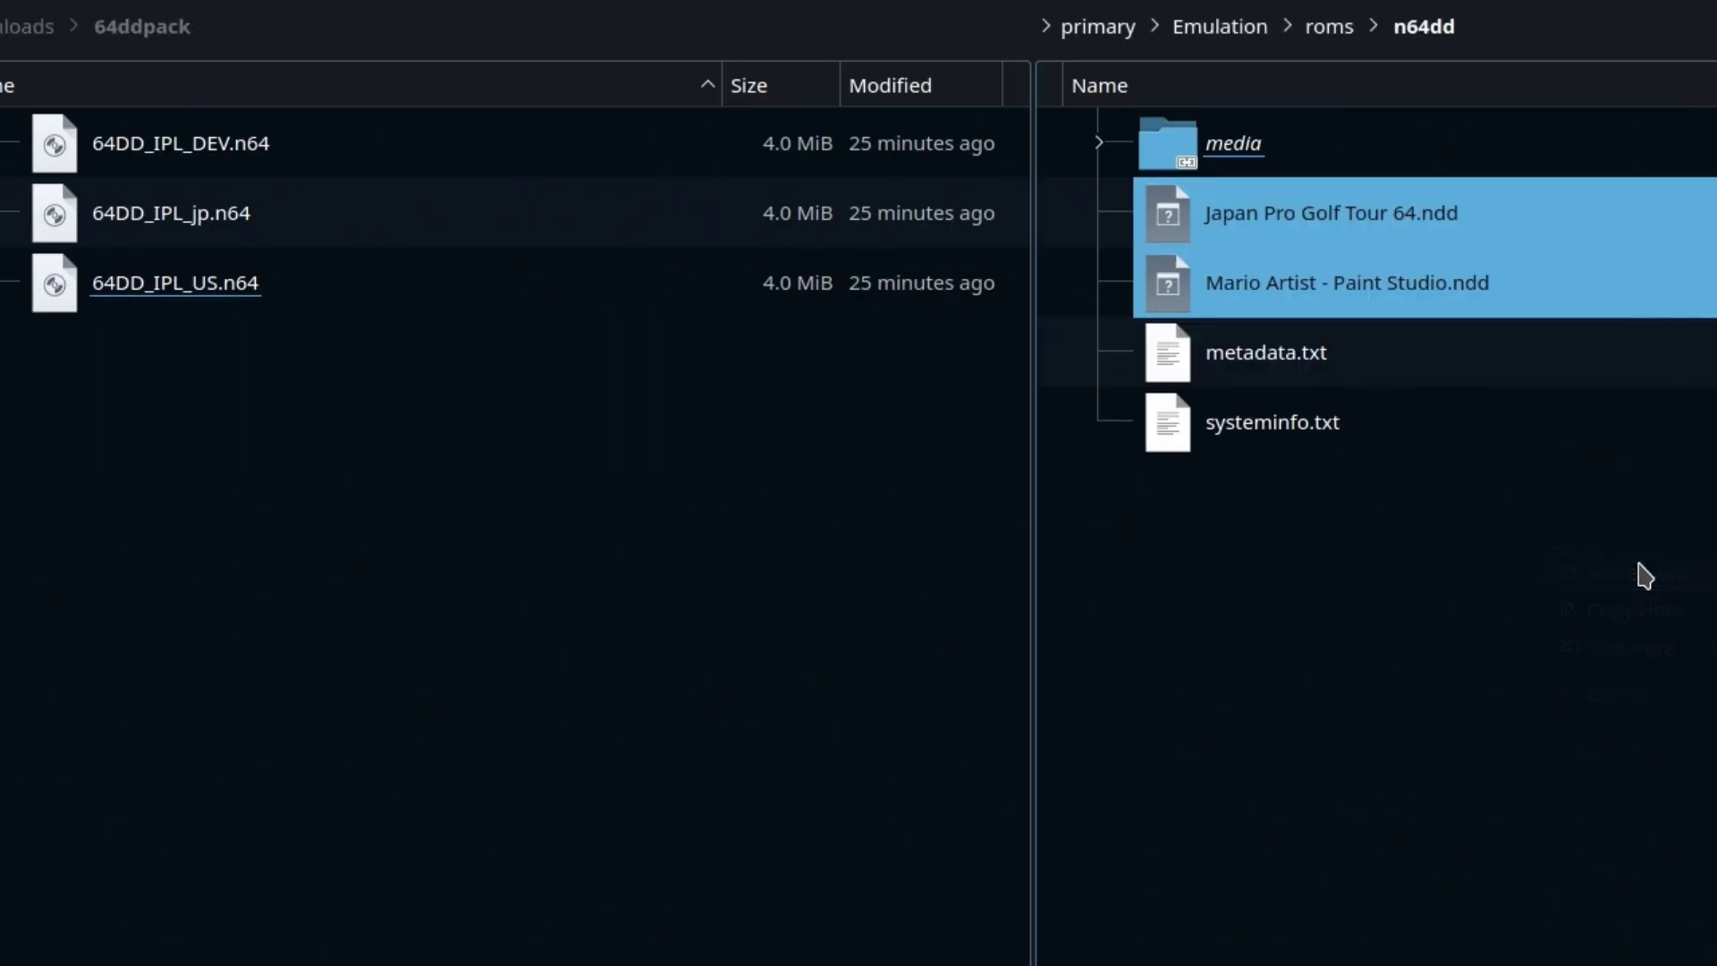
pyautogui.click(1602, 607)
# Move the DEV, jp and US 64DD_IPL .n64 files from 64ddpack into Emulation/bios and close the file manager
pyautogui.click(1323, 27)
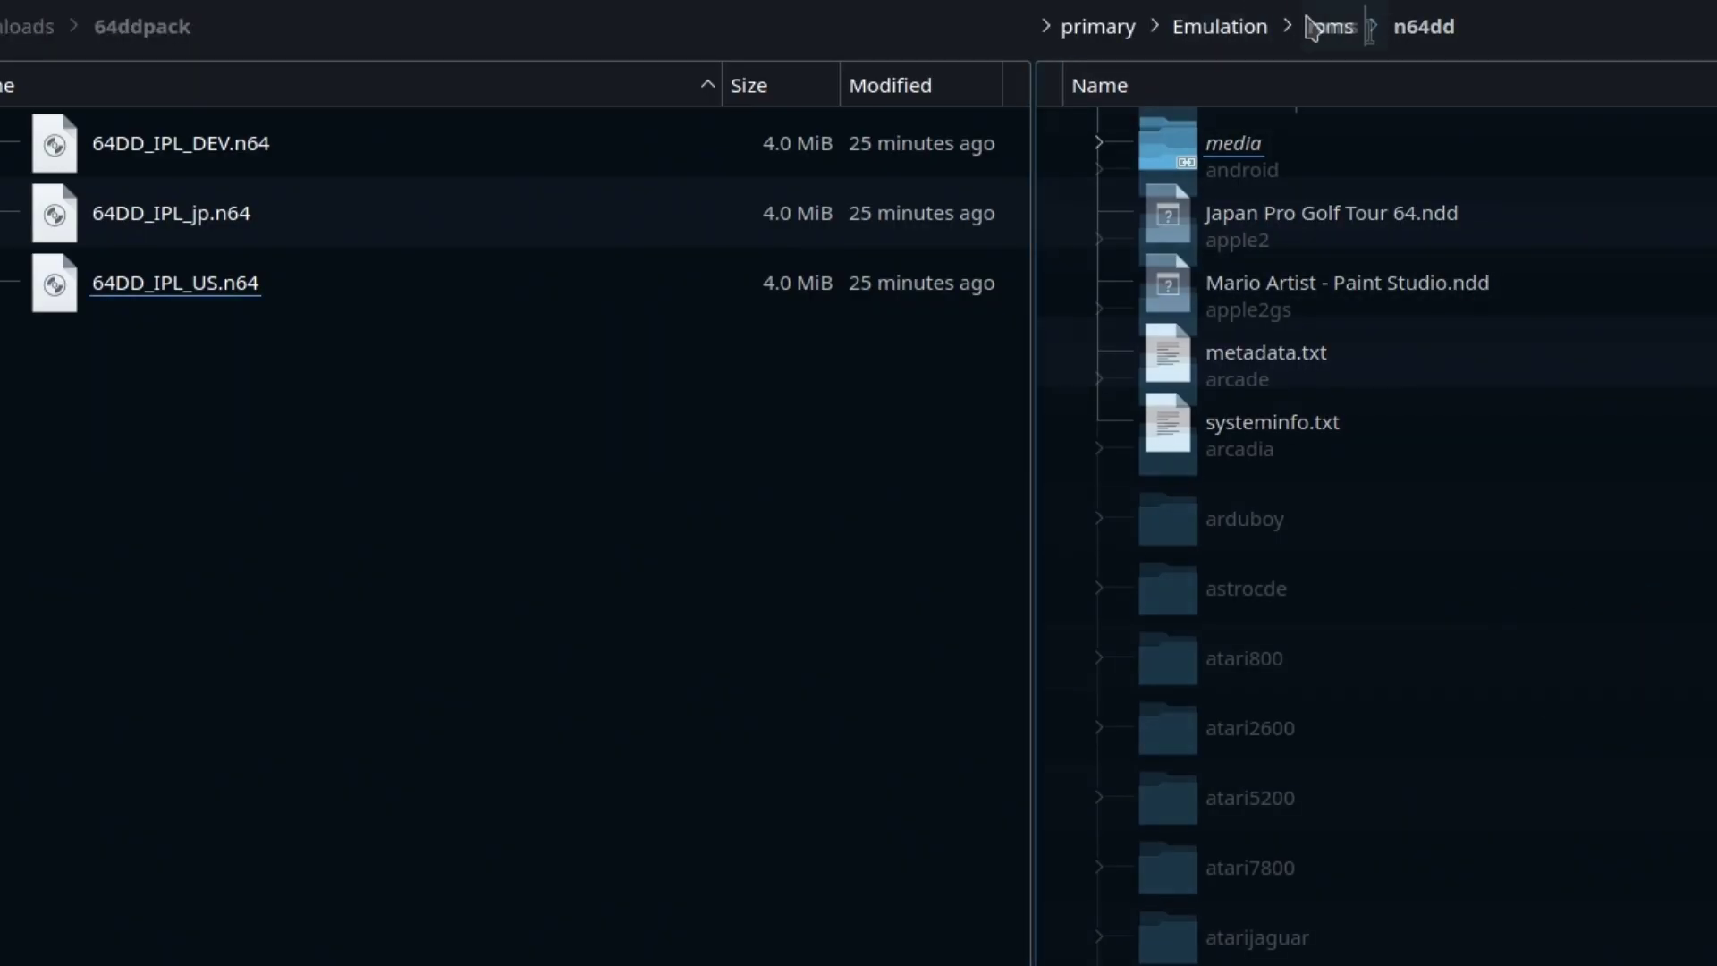
pyautogui.click(1235, 27)
pyautogui.click(1238, 159)
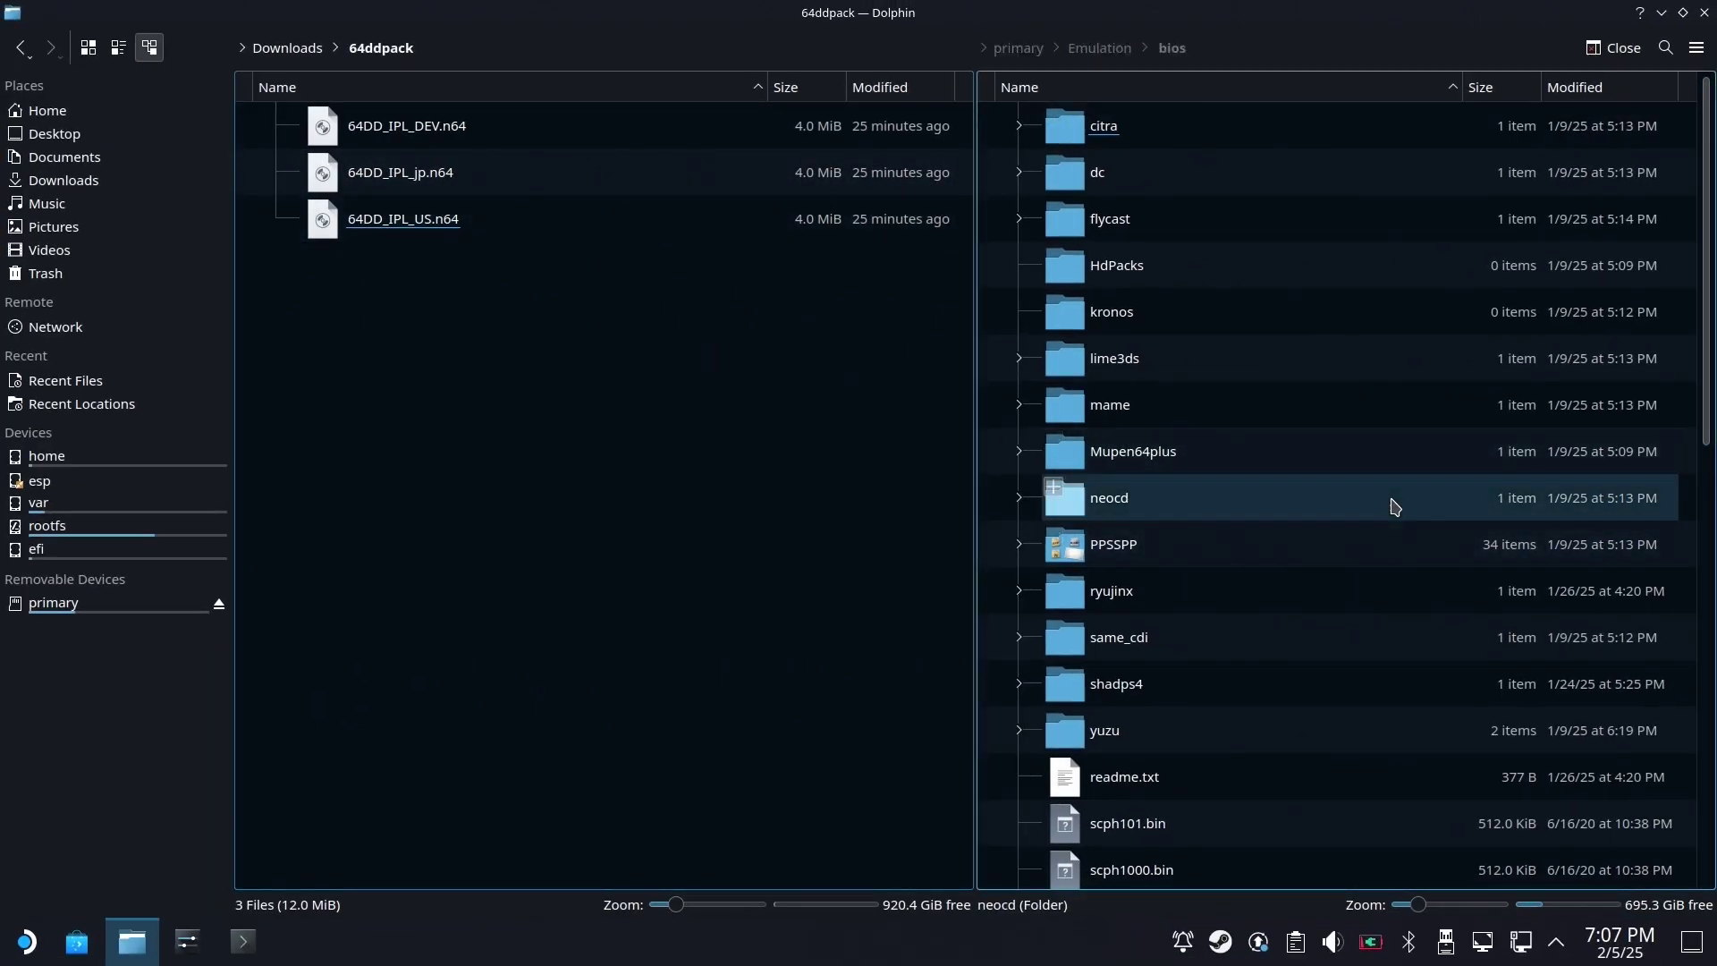
pyautogui.click(687, 556)
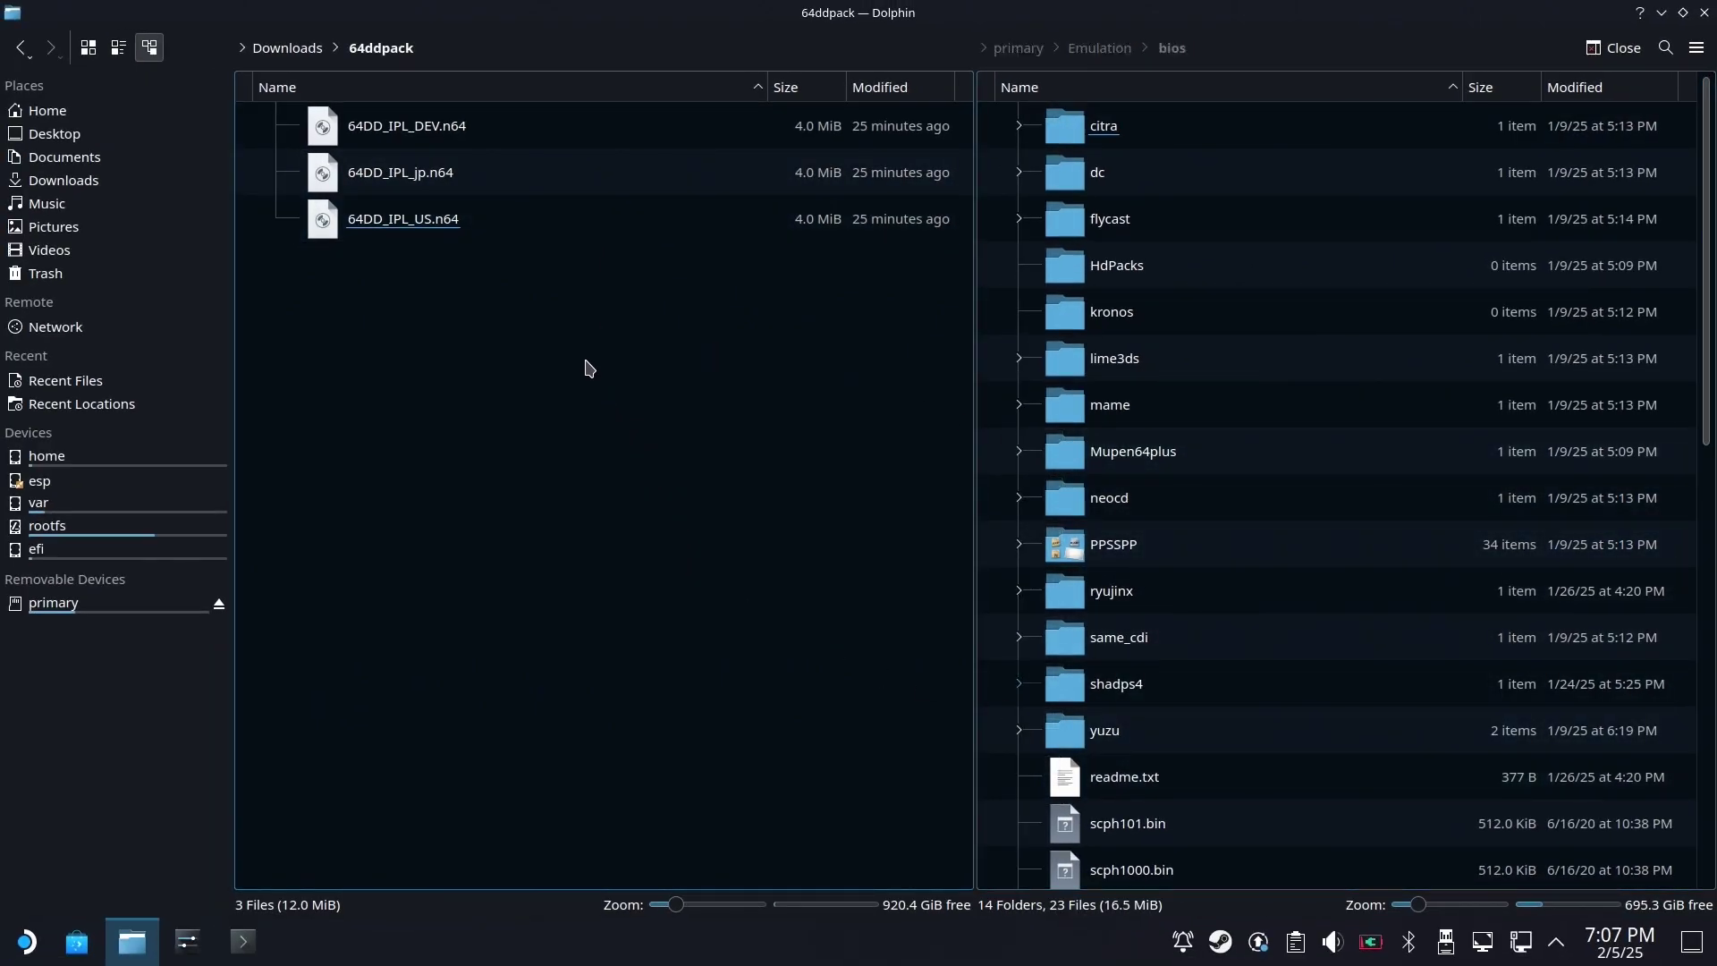
pyautogui.moveTo(589, 367); pyautogui.dragTo(335, 115)
pyautogui.moveTo(420, 218); pyautogui.dragTo(1346, 805)
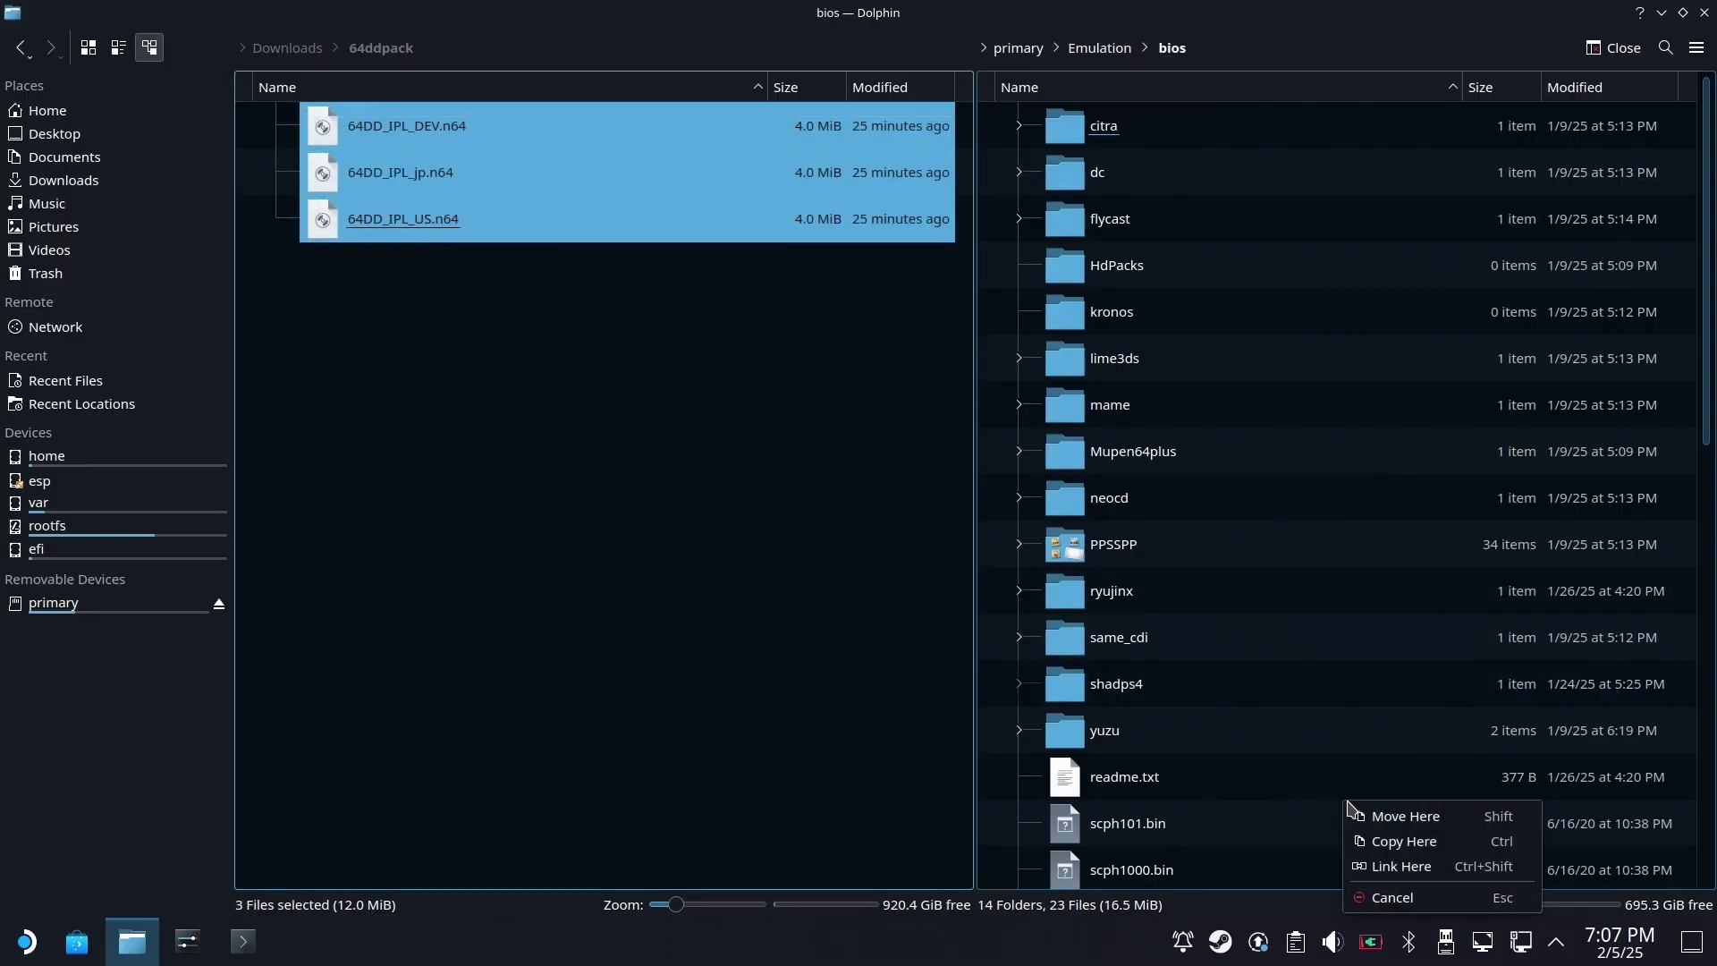
pyautogui.click(1406, 817)
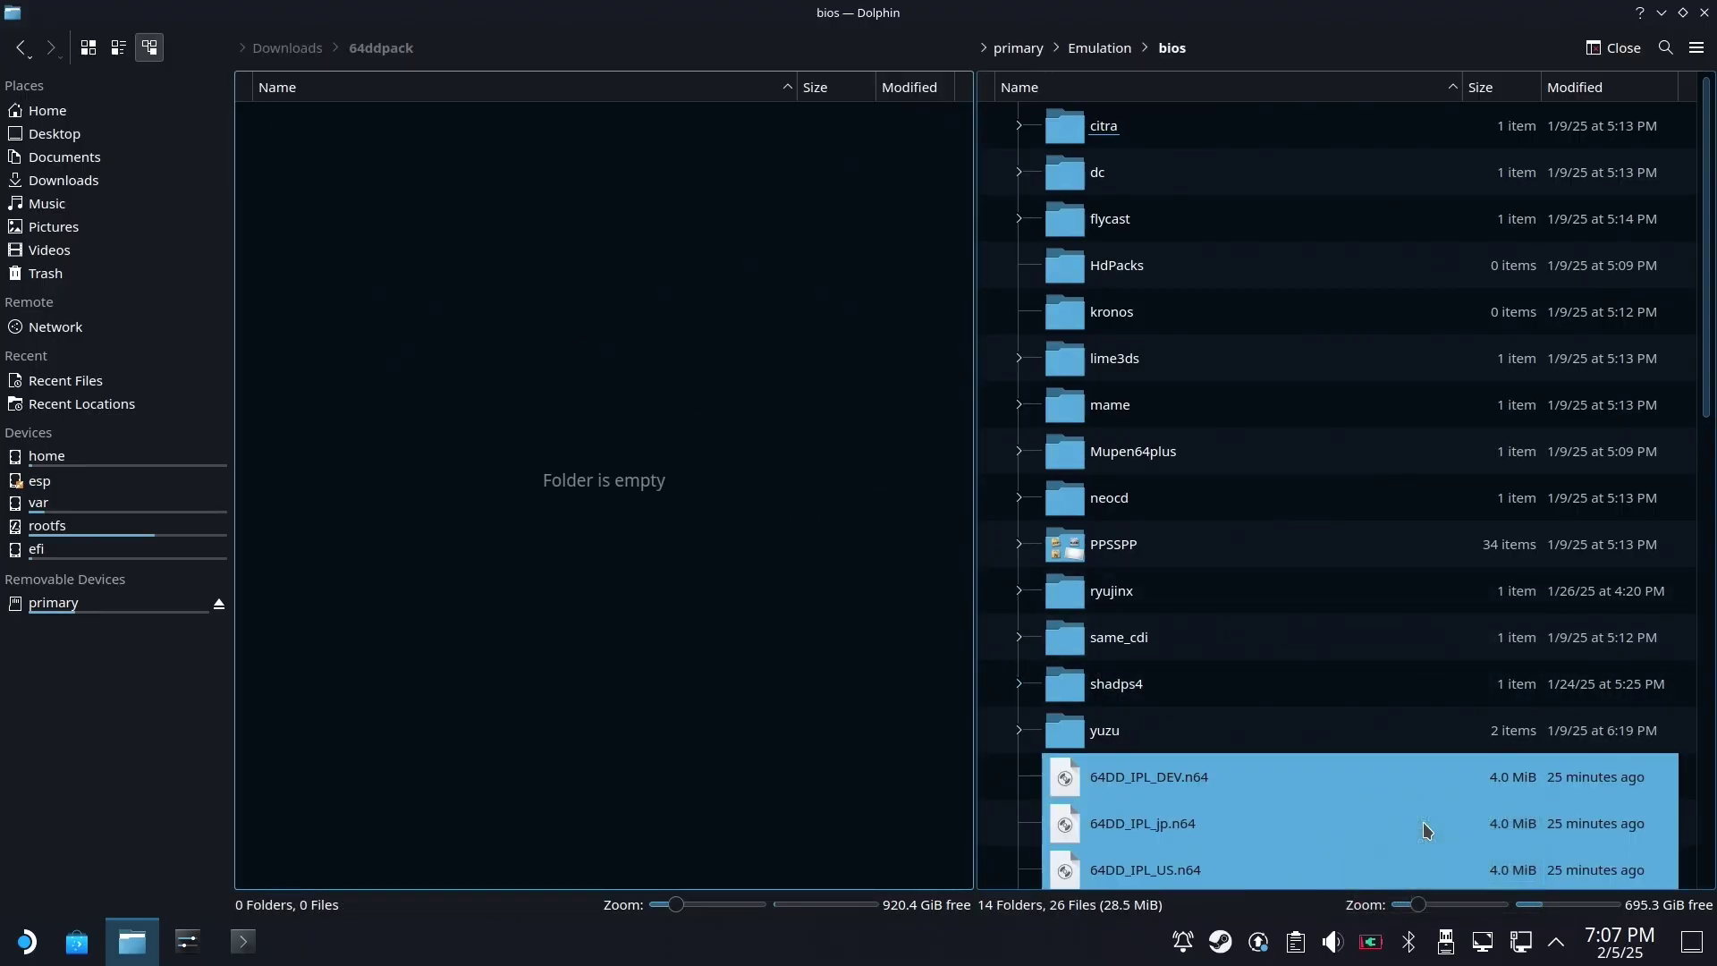
pyautogui.click(1706, 13)
# Find Rosalie's Mupen GUI among all installed applications and launch it
pyautogui.click(30, 941)
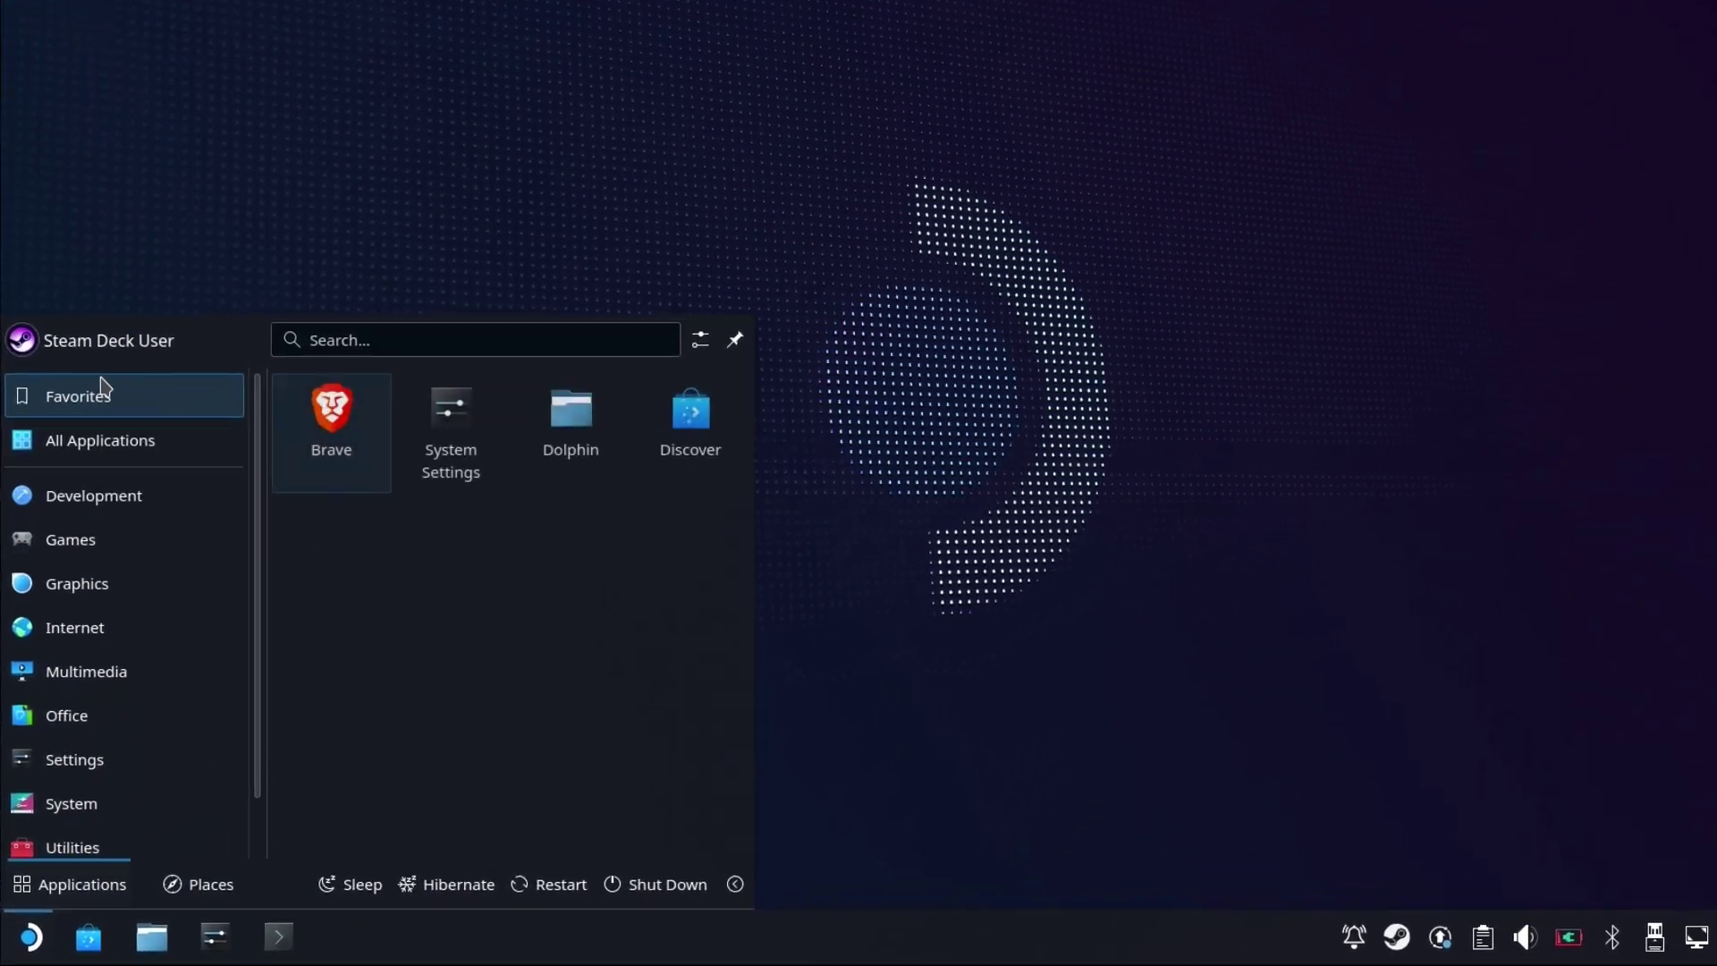
pyautogui.click(84, 509)
pyautogui.scroll(-5, 349, 610)
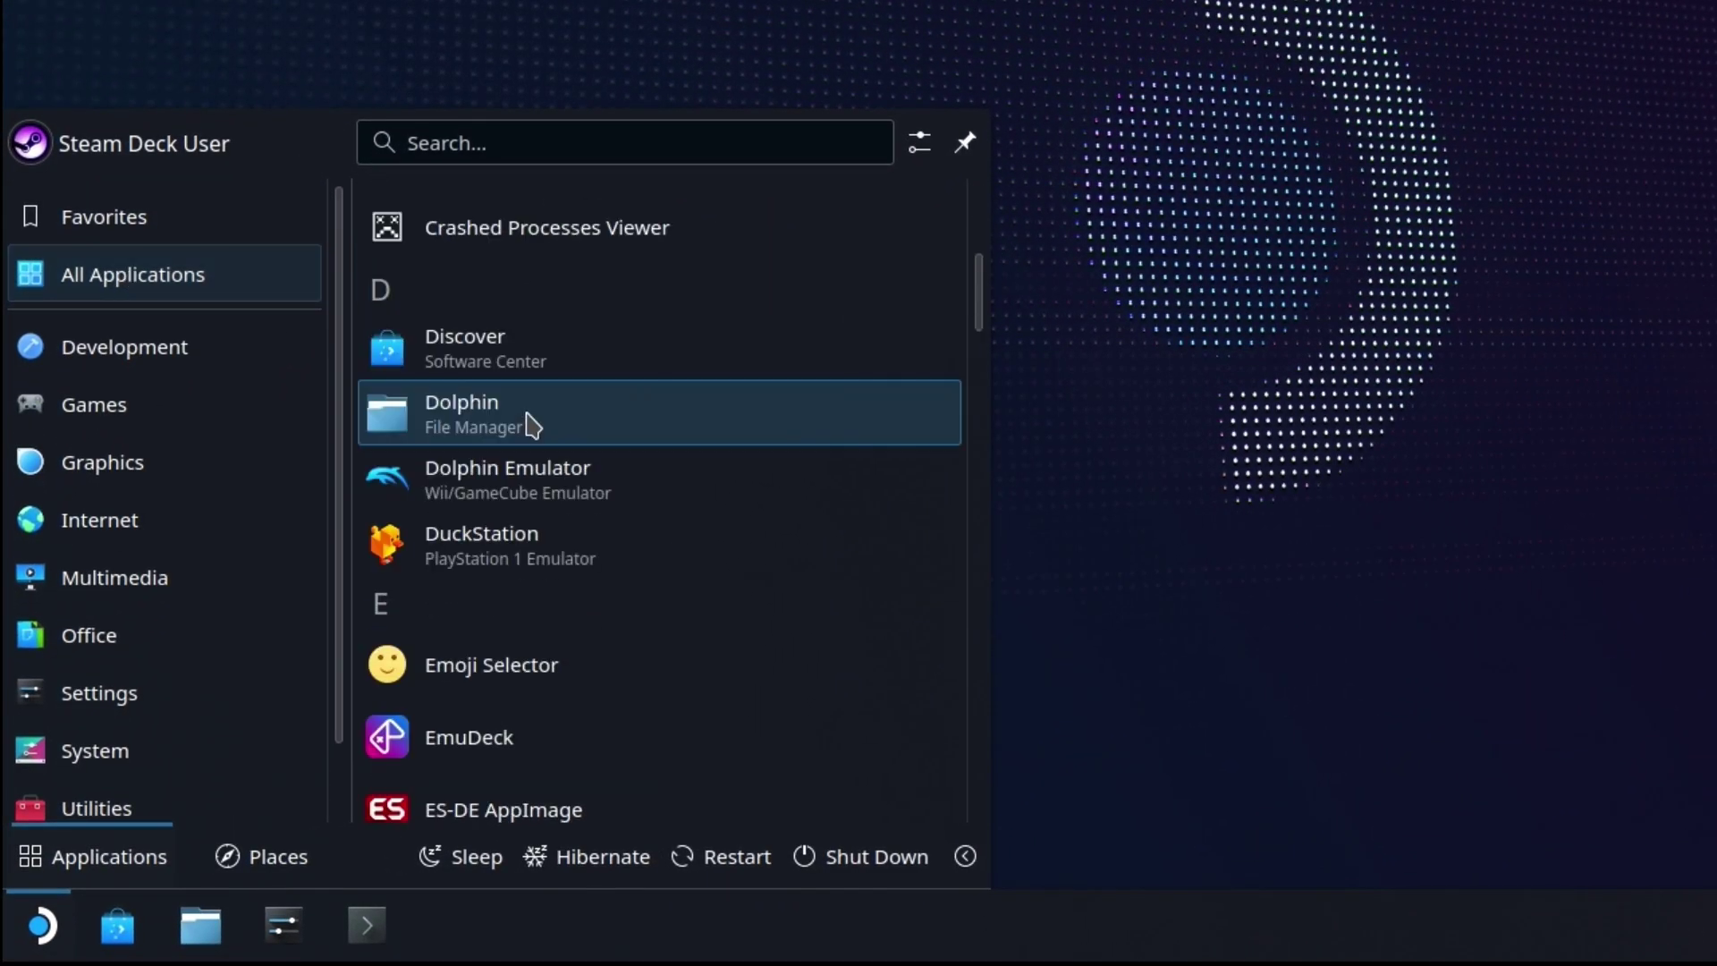
pyautogui.scroll(-10, 556, 462)
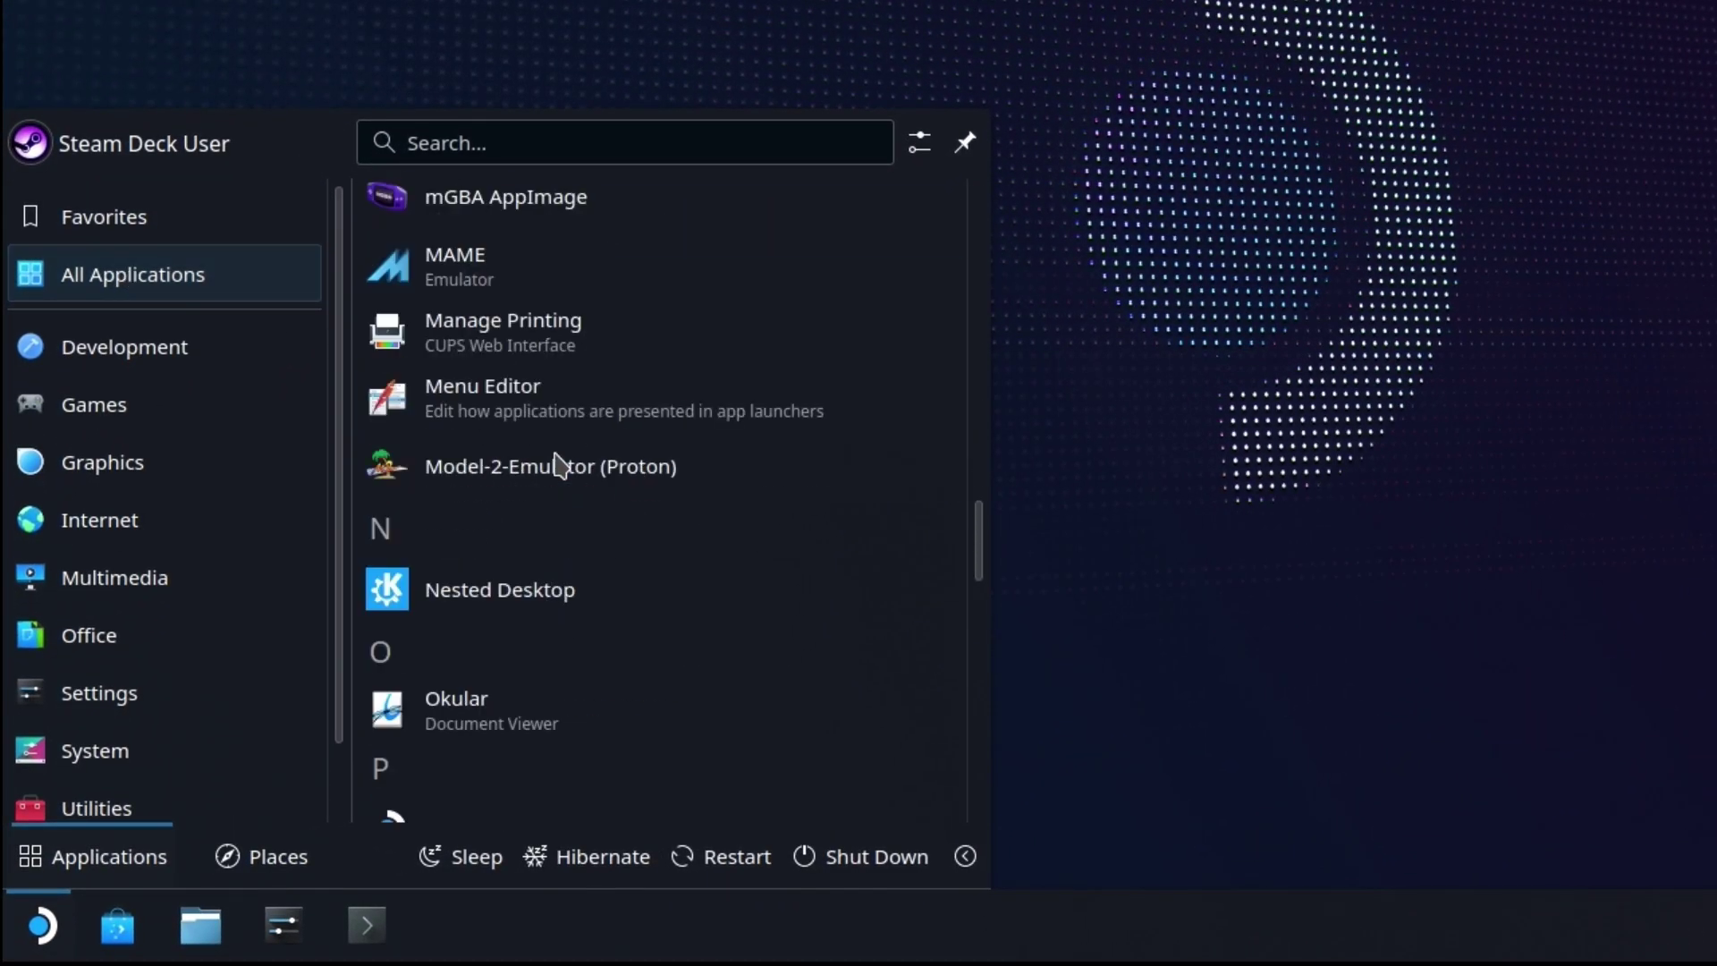
pyautogui.scroll(-3, 559, 463)
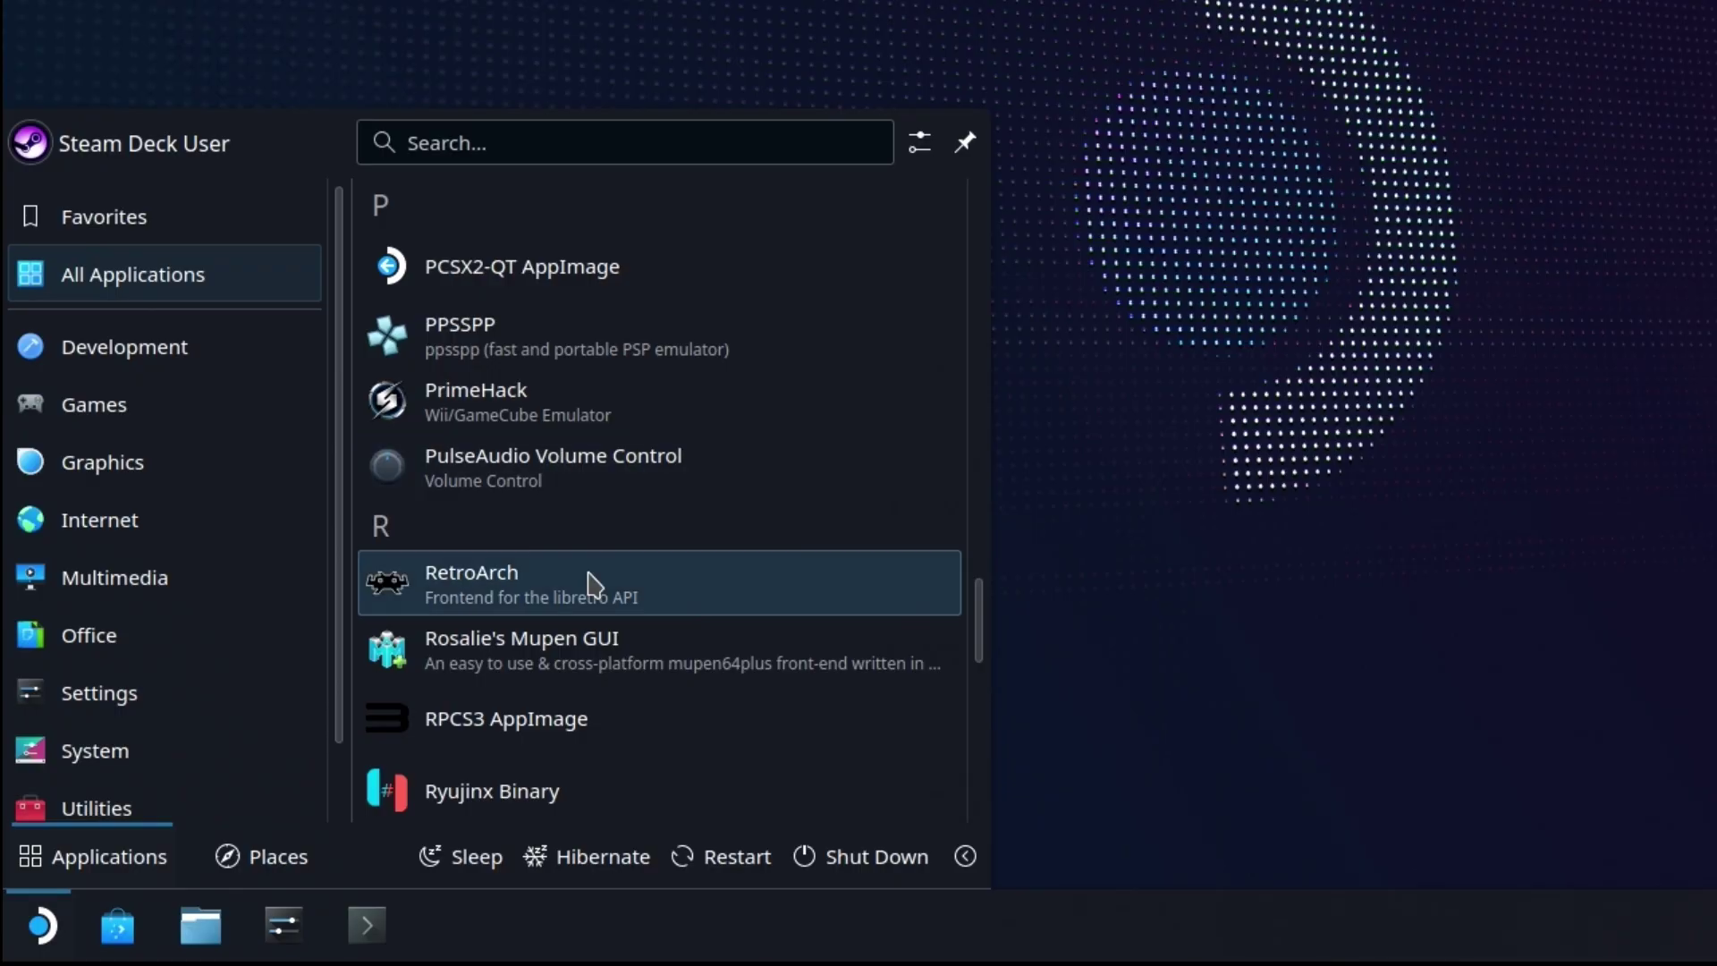
pyautogui.click(594, 646)
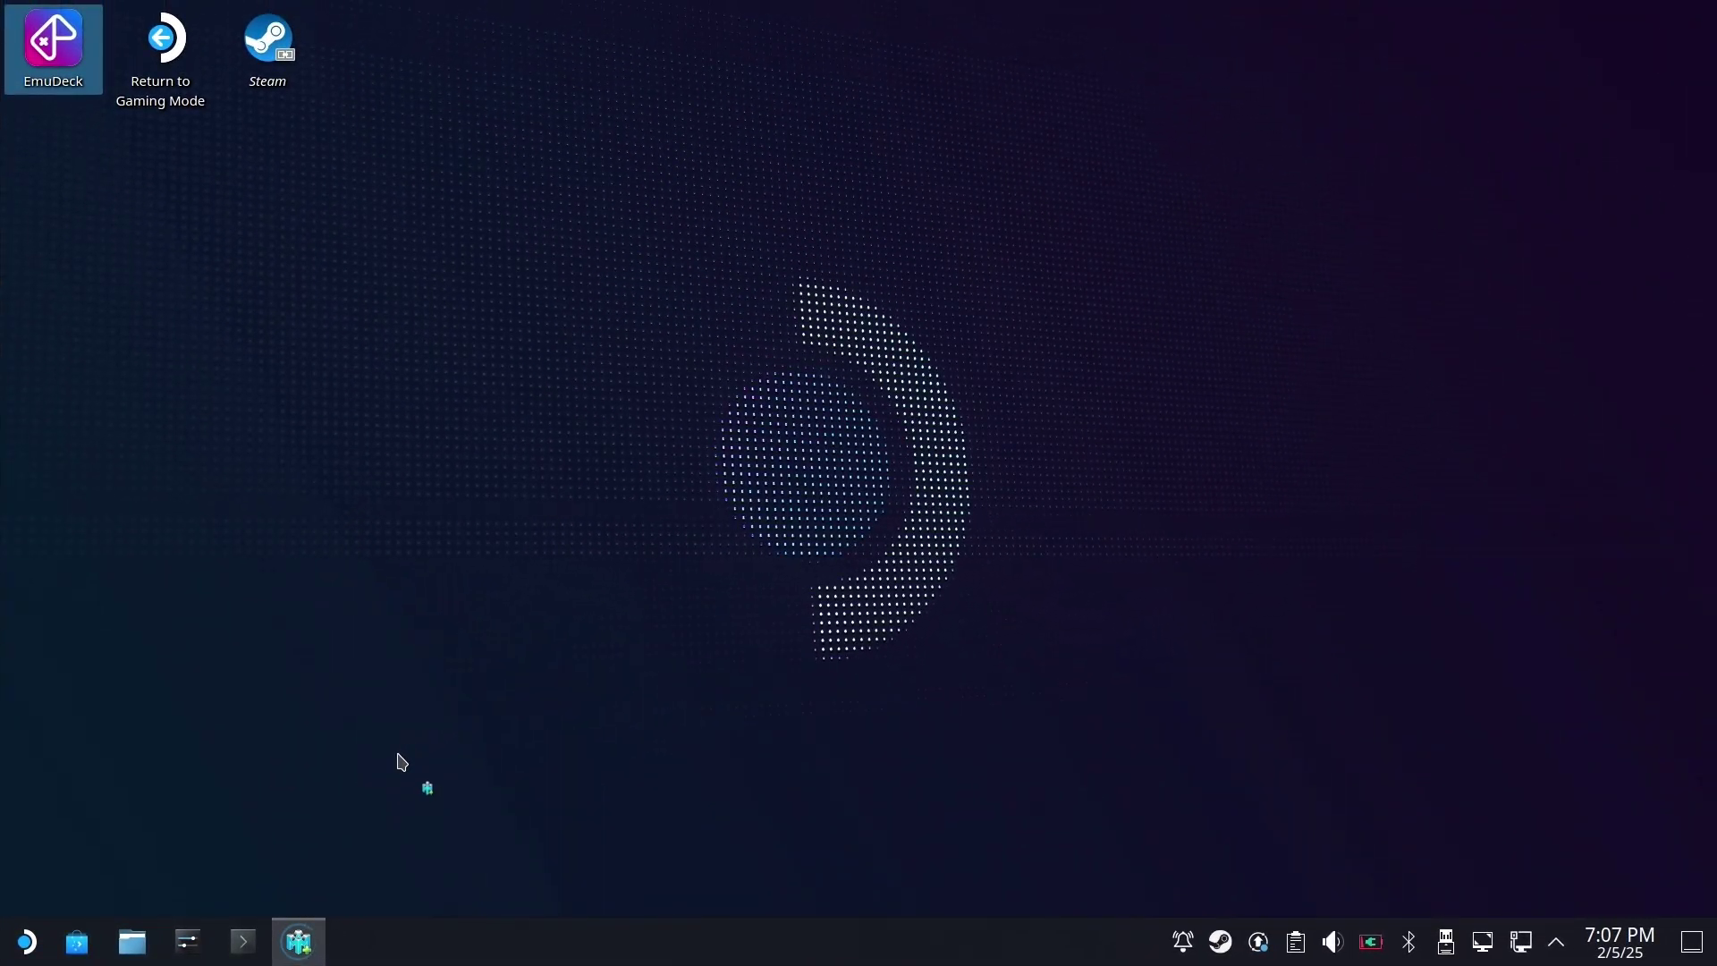
# Open the 64DD section of the Rosalie's Mupen GUI settings
pyautogui.click(812, 177)
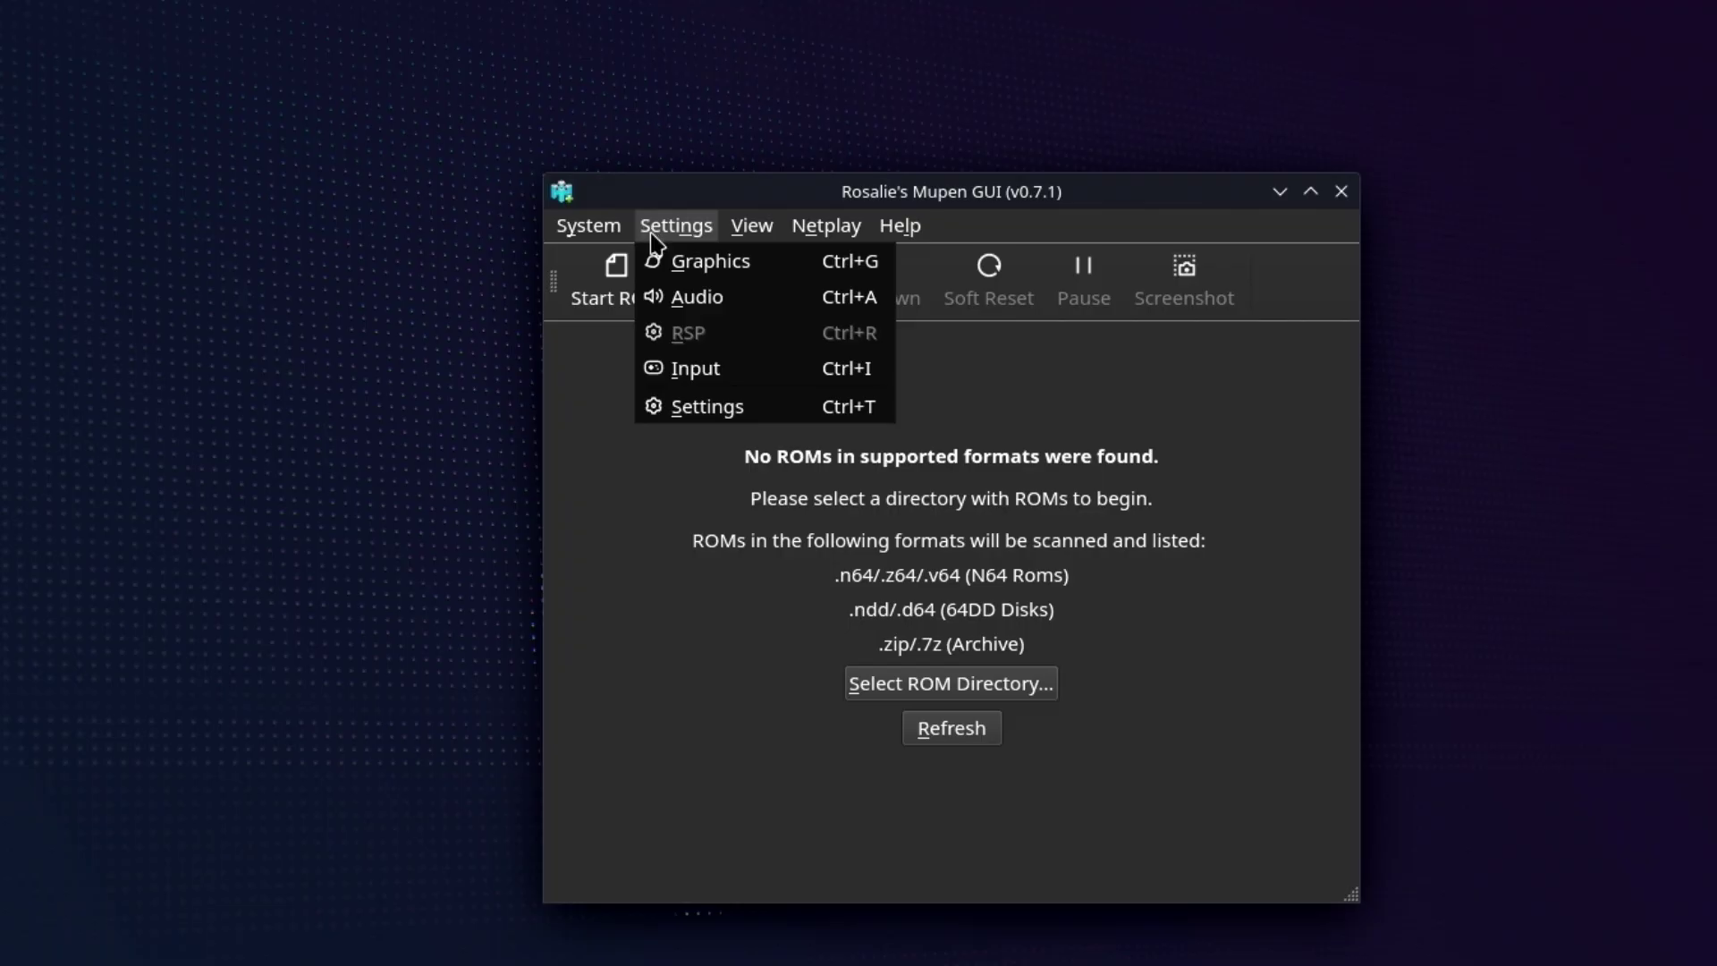
pyautogui.click(752, 411)
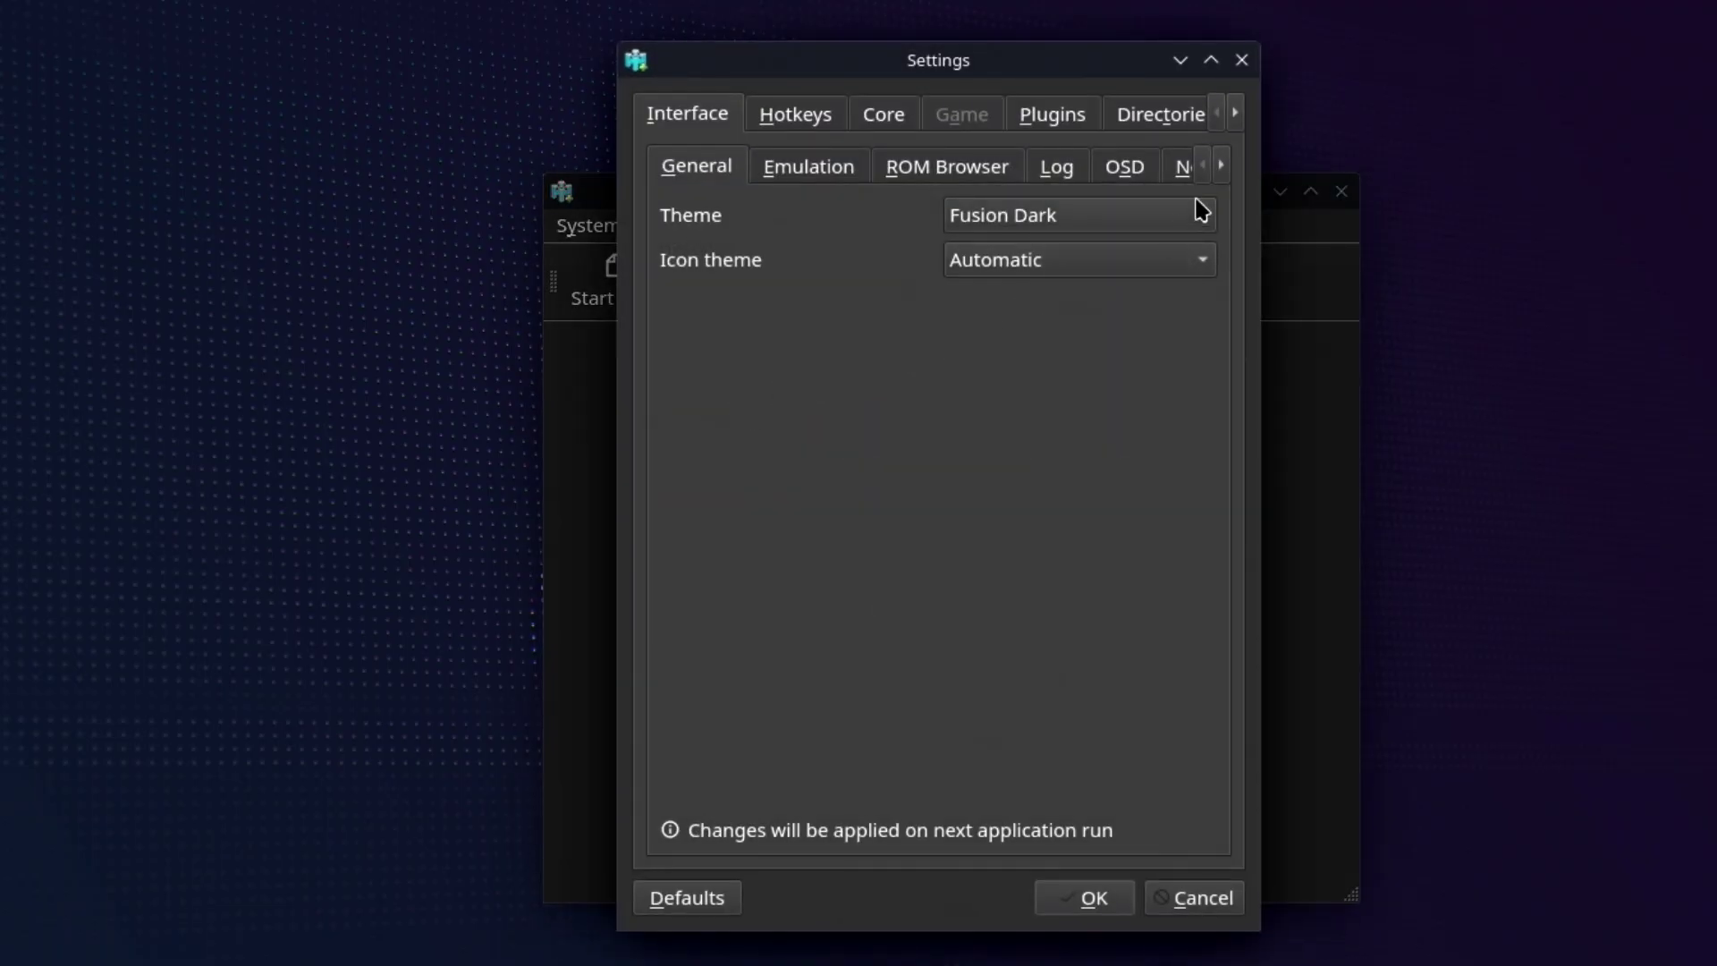
pyautogui.click(1235, 114)
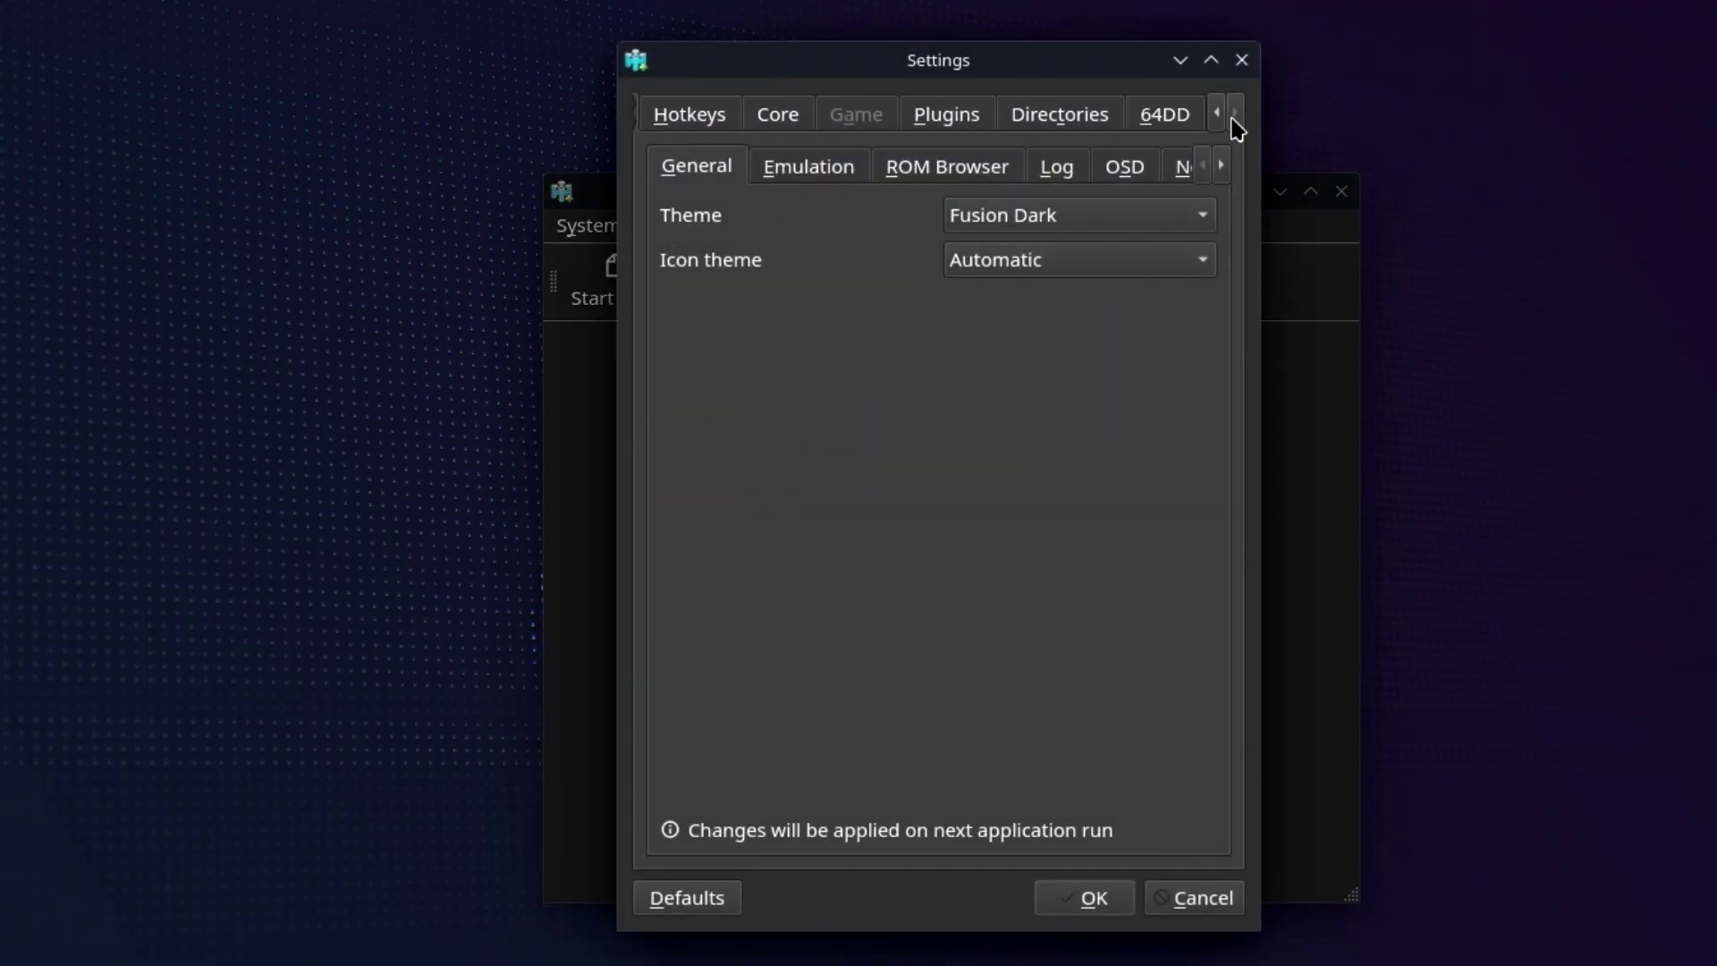
pyautogui.click(1153, 118)
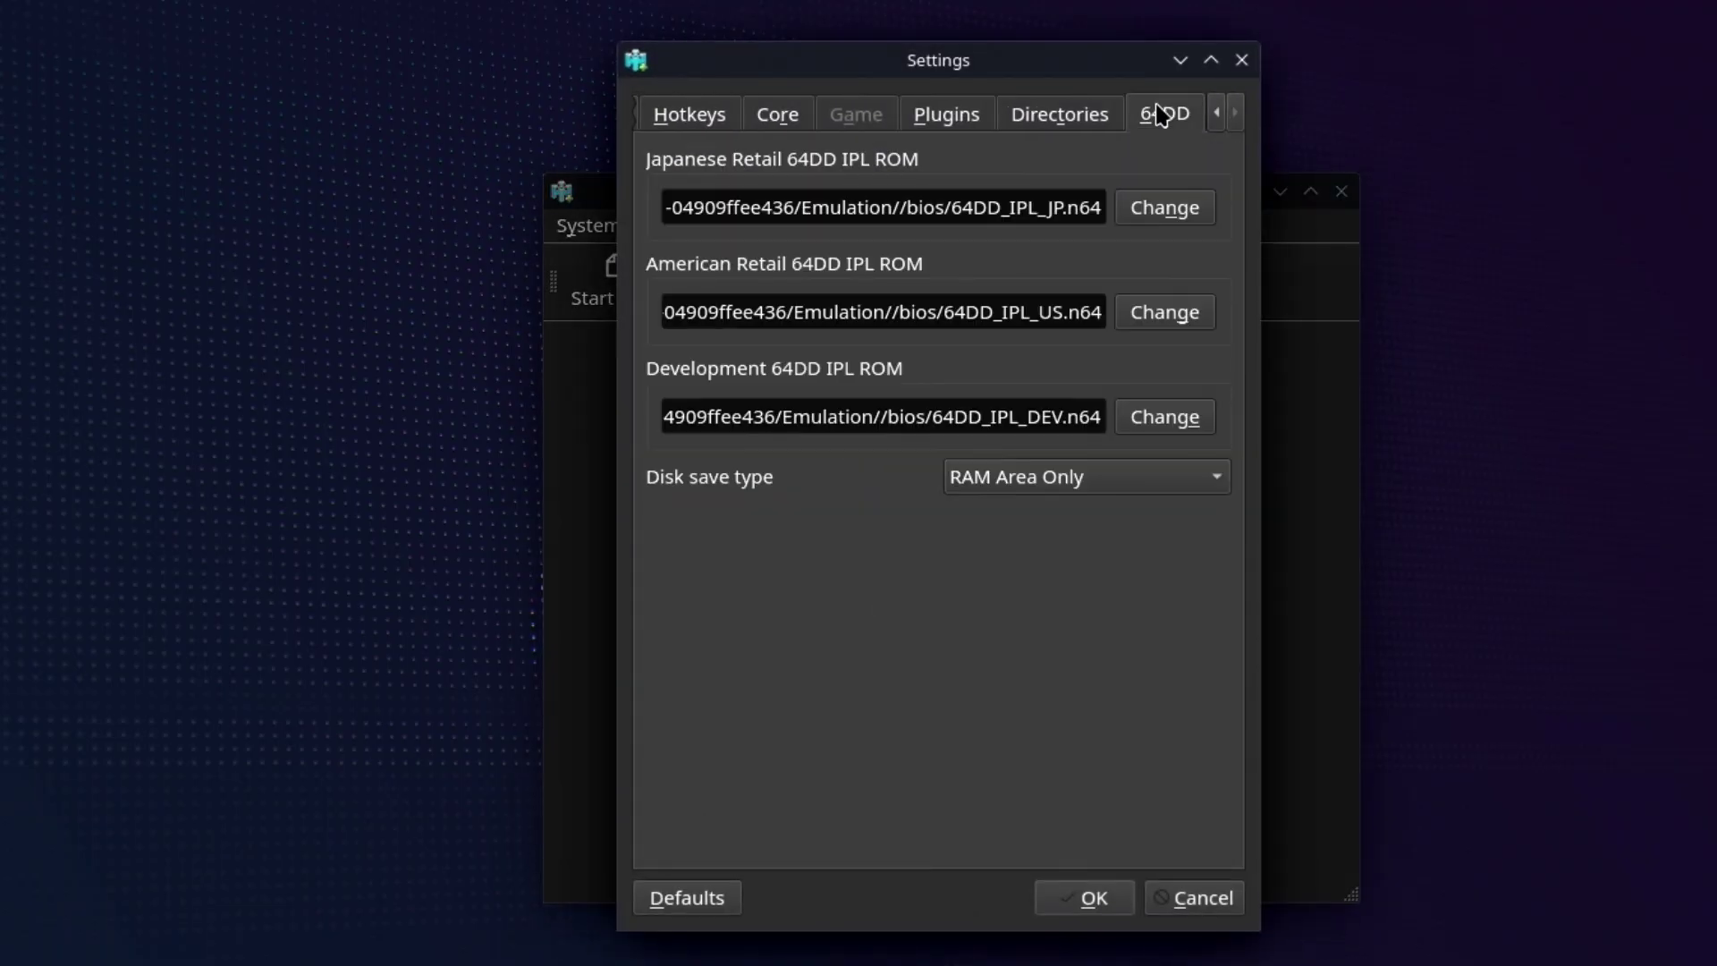
# Set the Japanese Retail 64DD IPL ROM to 64DD_IPL_jp.n64 from Emulation/bios on the primary drive
pyautogui.click(1175, 212)
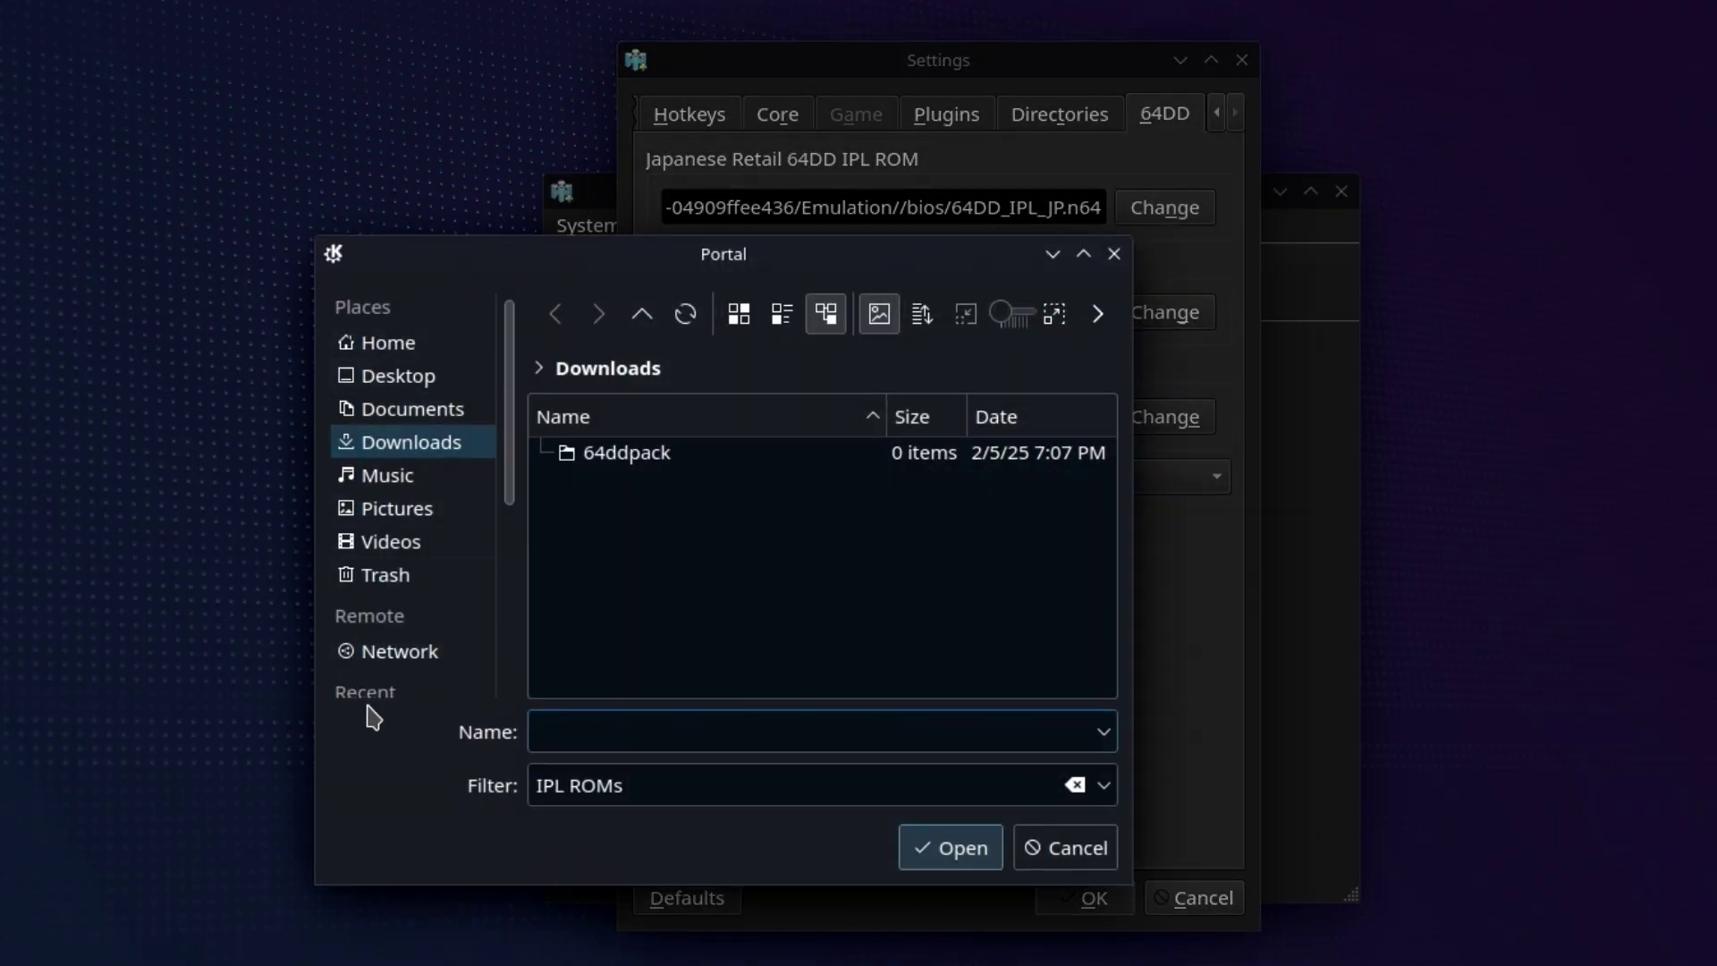
pyautogui.scroll(-5, 401, 590)
pyautogui.click(397, 691)
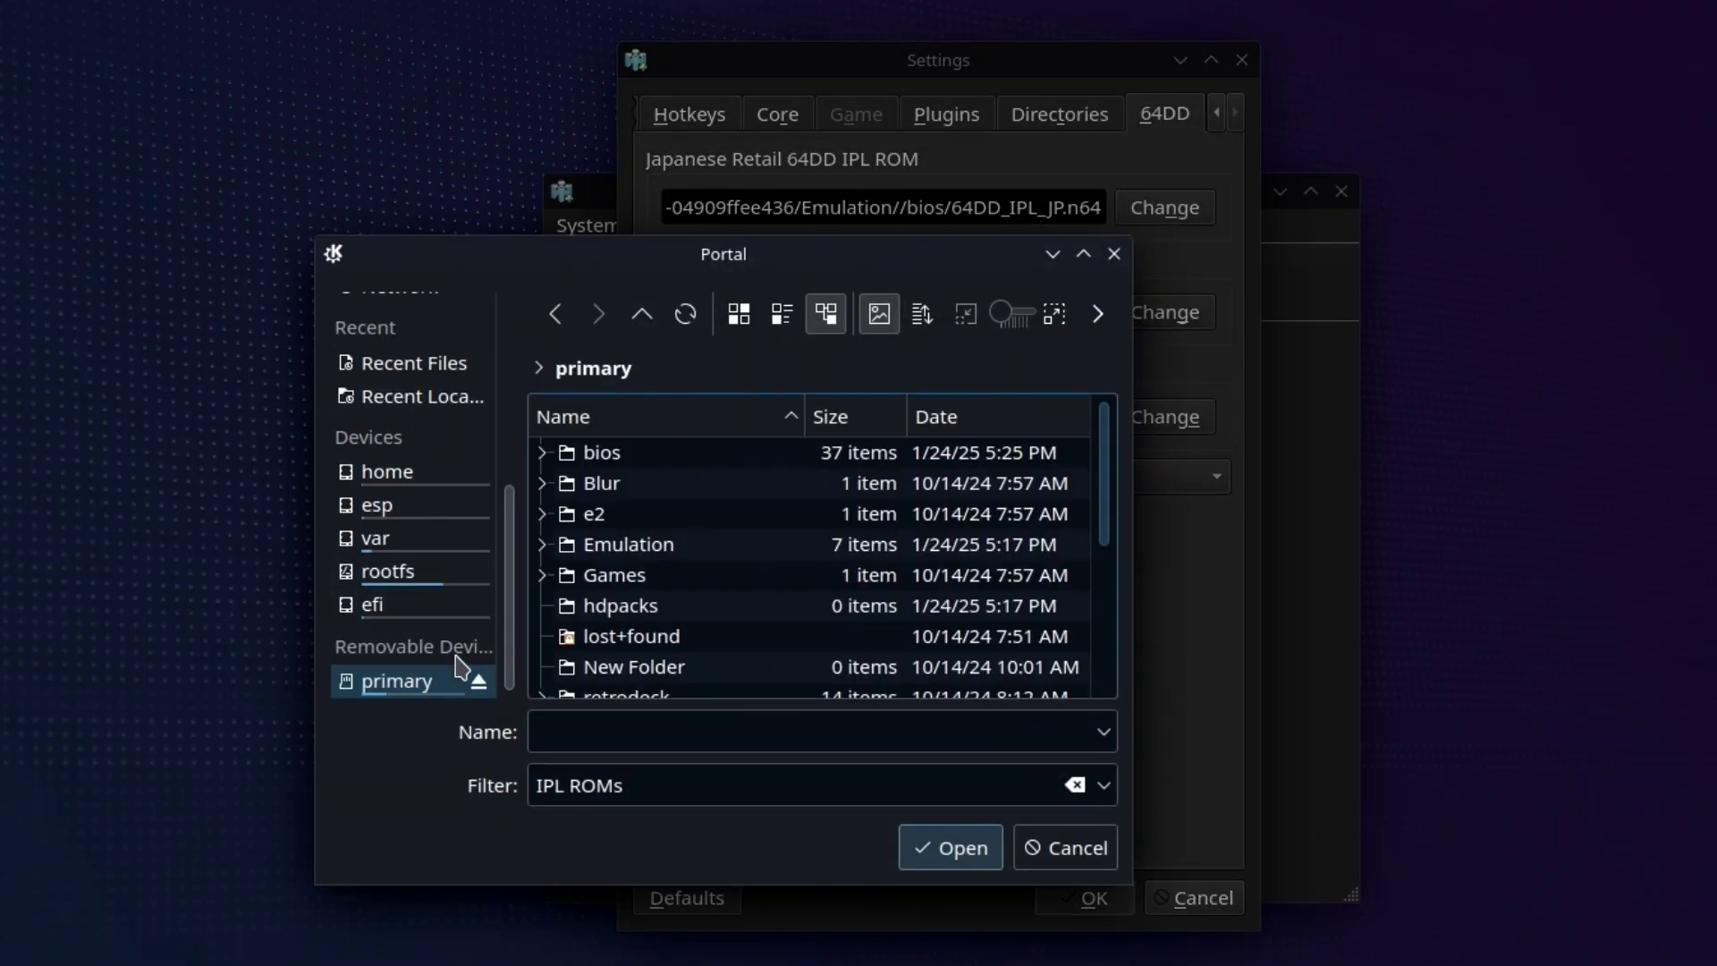
pyautogui.doubleClick(637, 542)
pyautogui.doubleClick(623, 454)
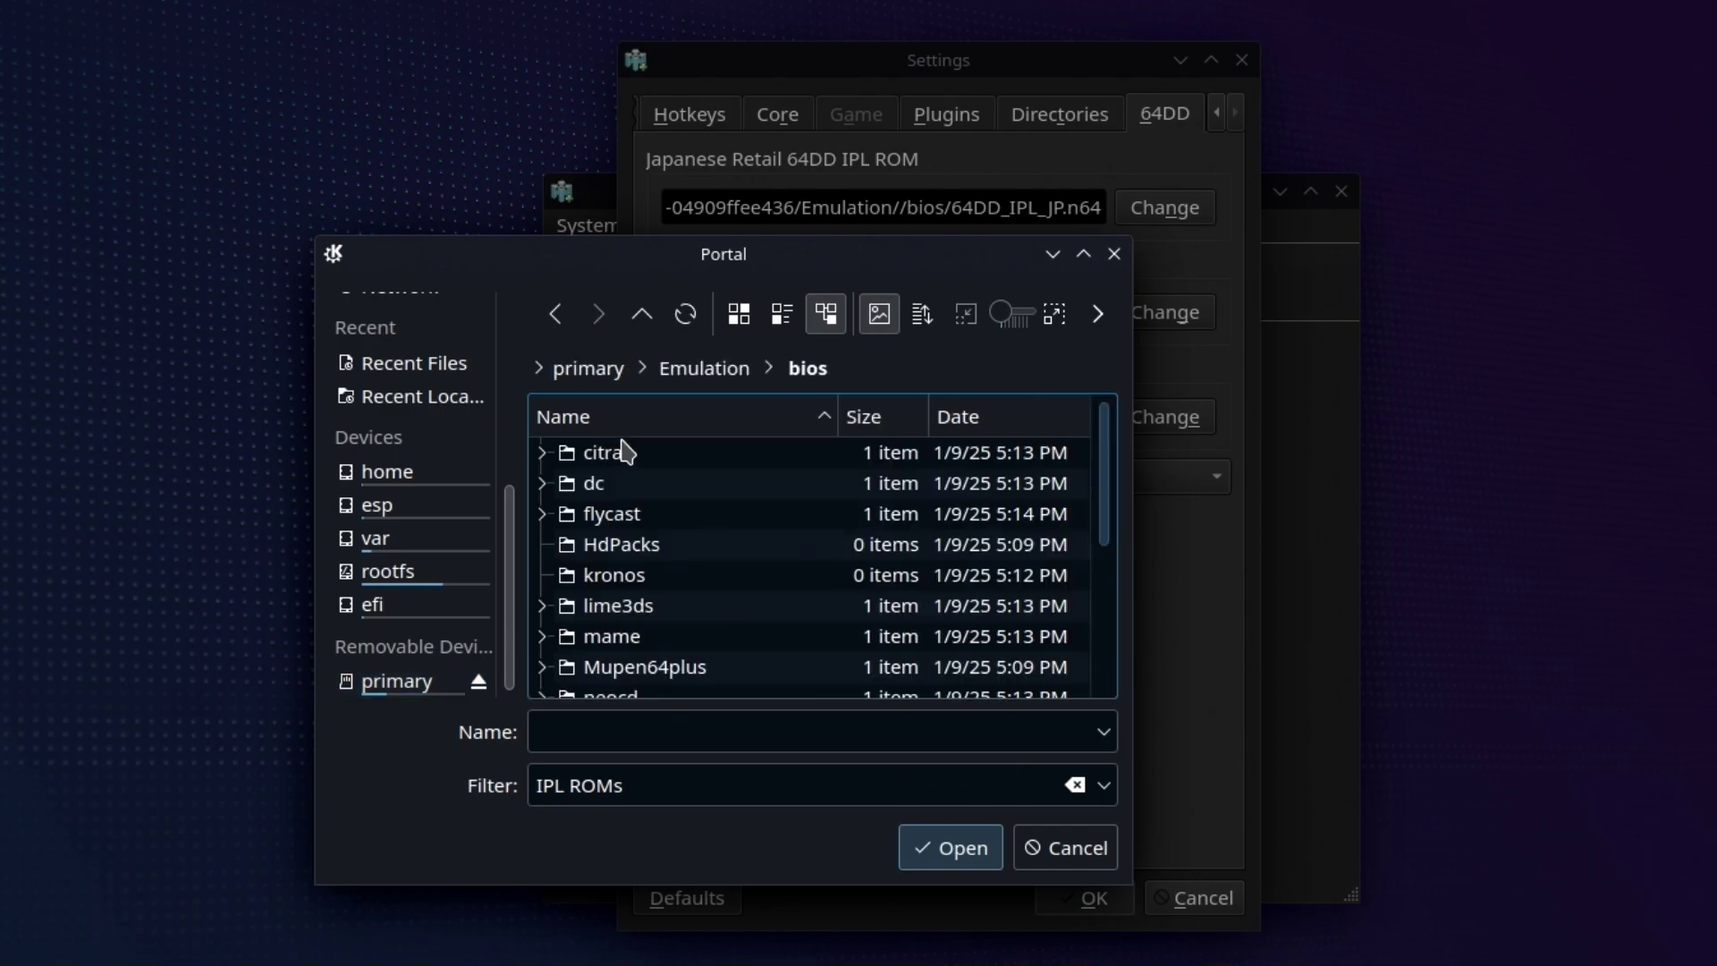
pyautogui.moveTo(866, 254); pyautogui.dragTo(351, 104)
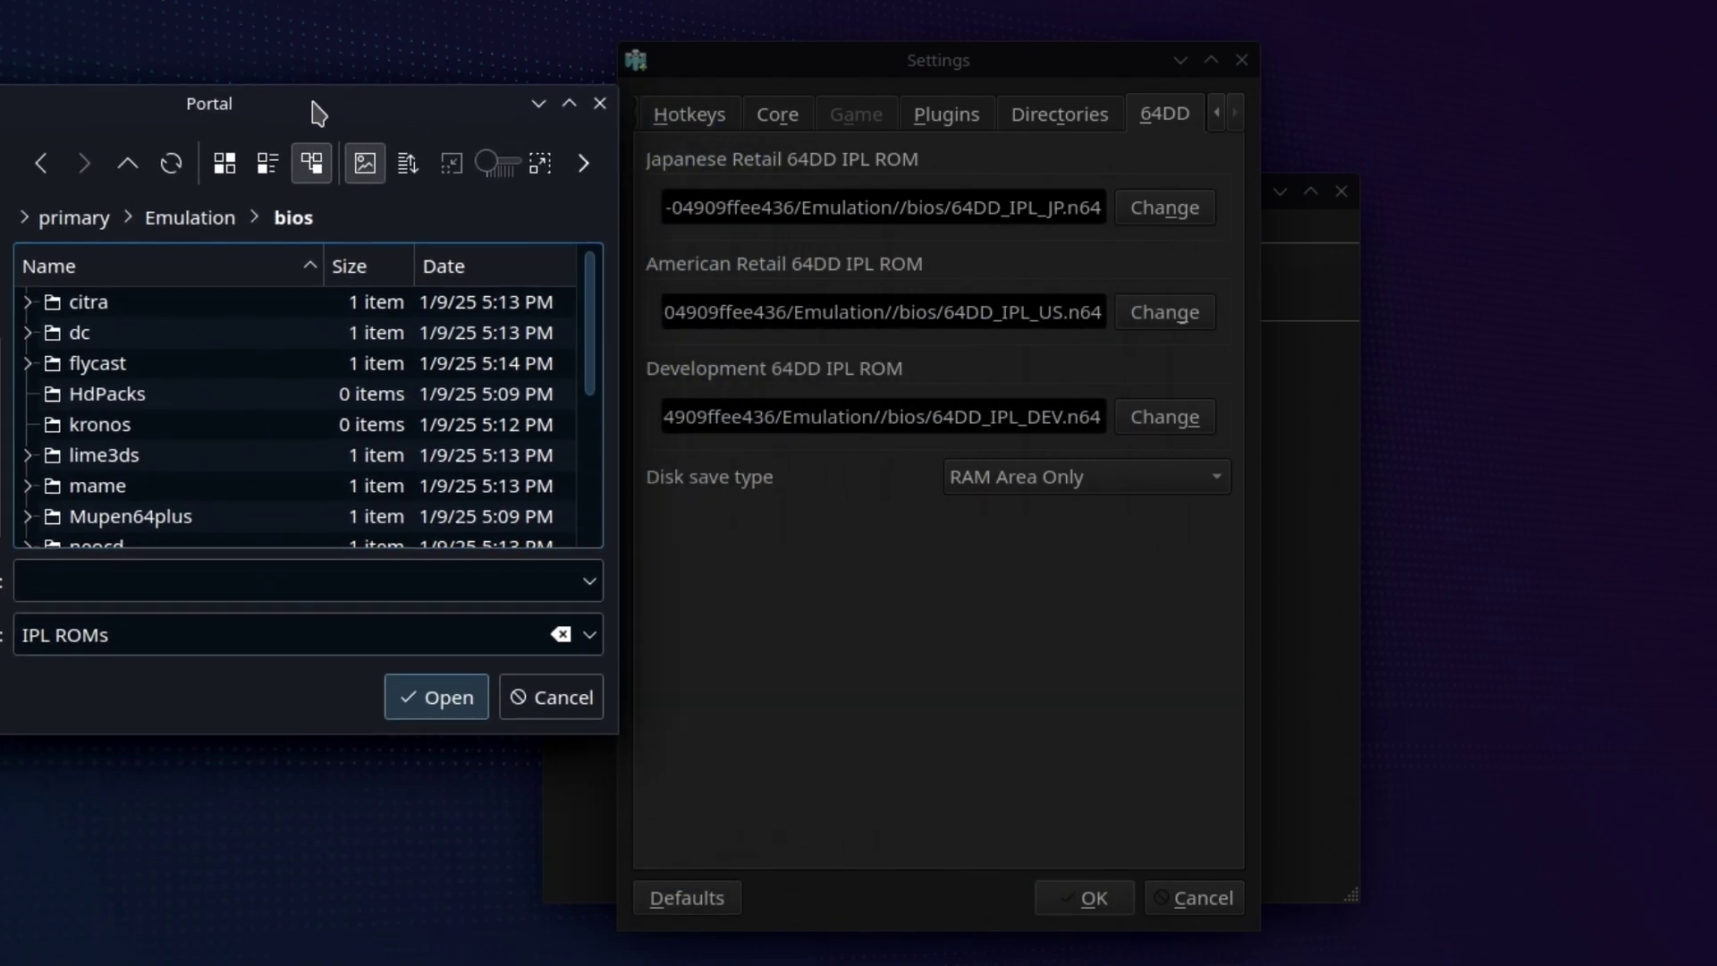
pyautogui.scroll(-3, 199, 379)
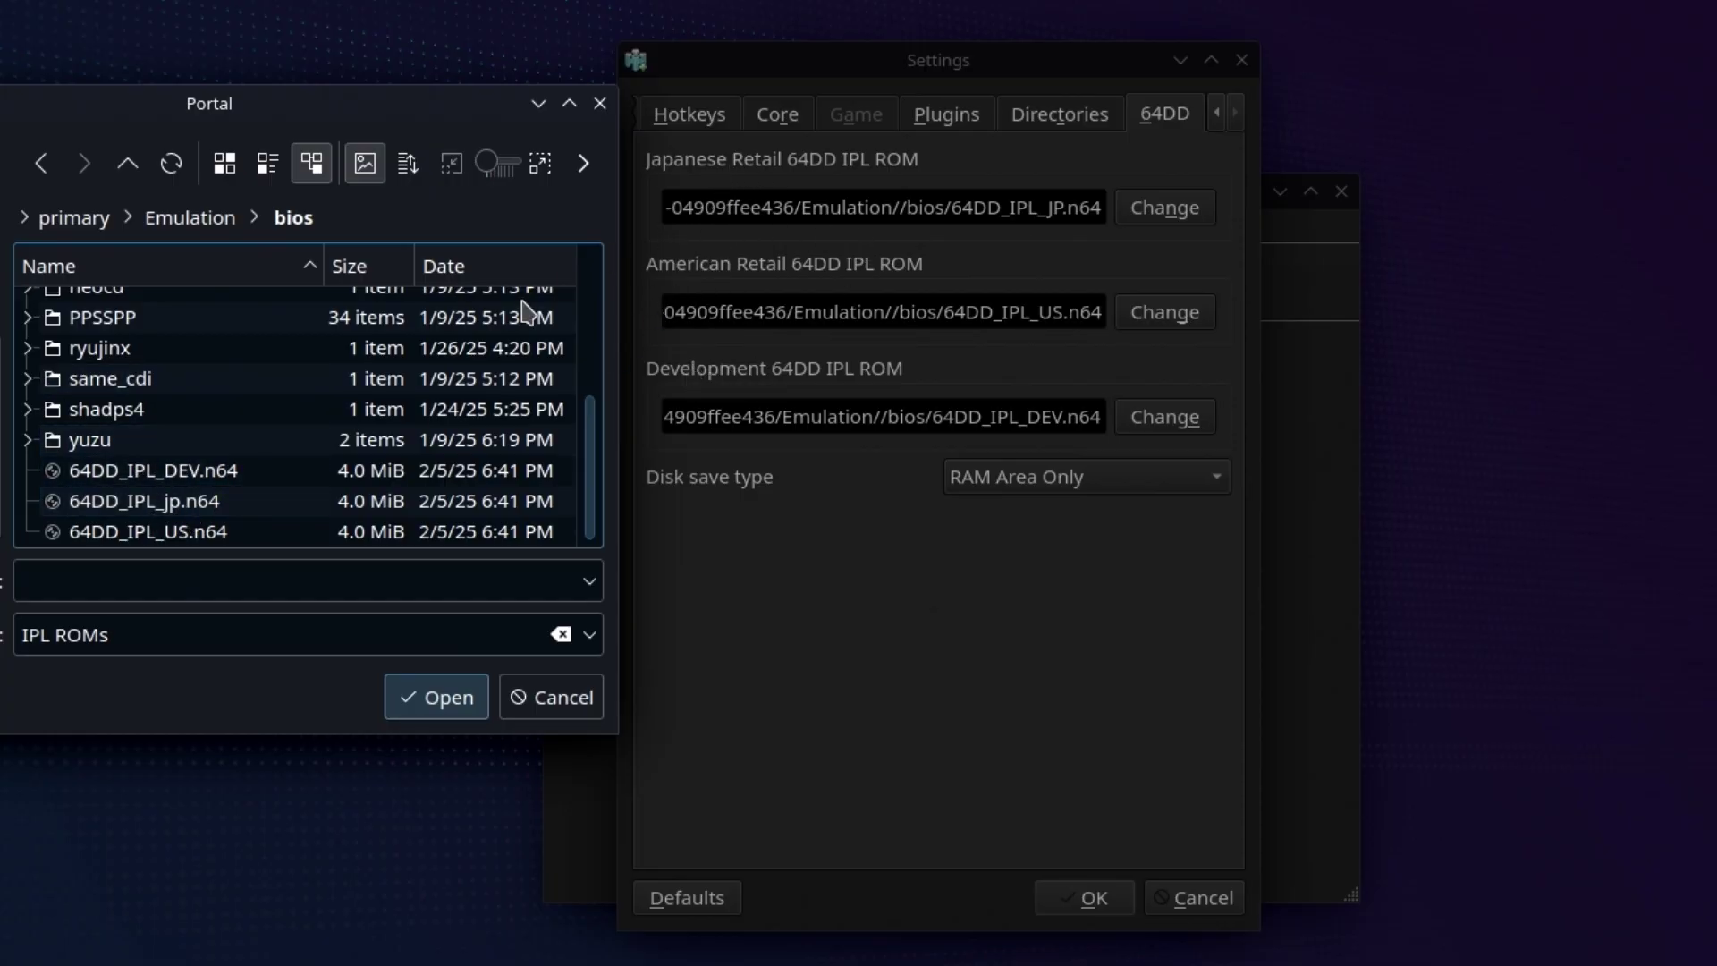
pyautogui.doubleClick(197, 506)
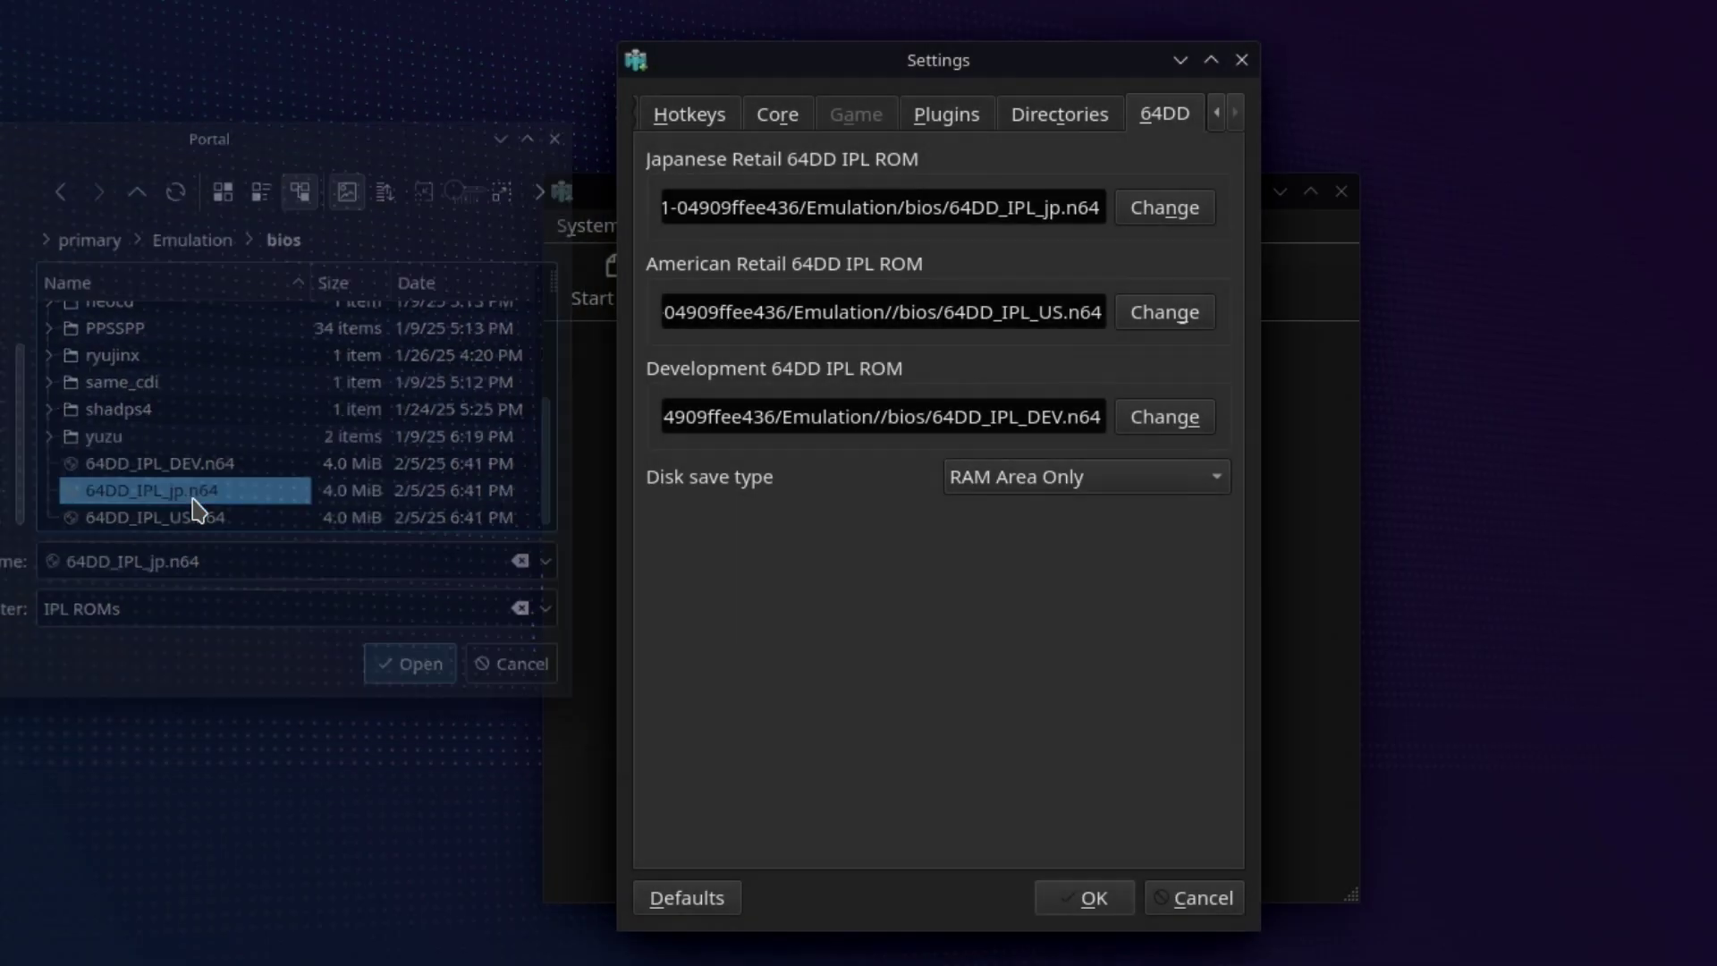
# Set the American Retail 64DD IPL ROM to 64DD_IPL_US.n64 from the bios folder
pyautogui.click(1154, 322)
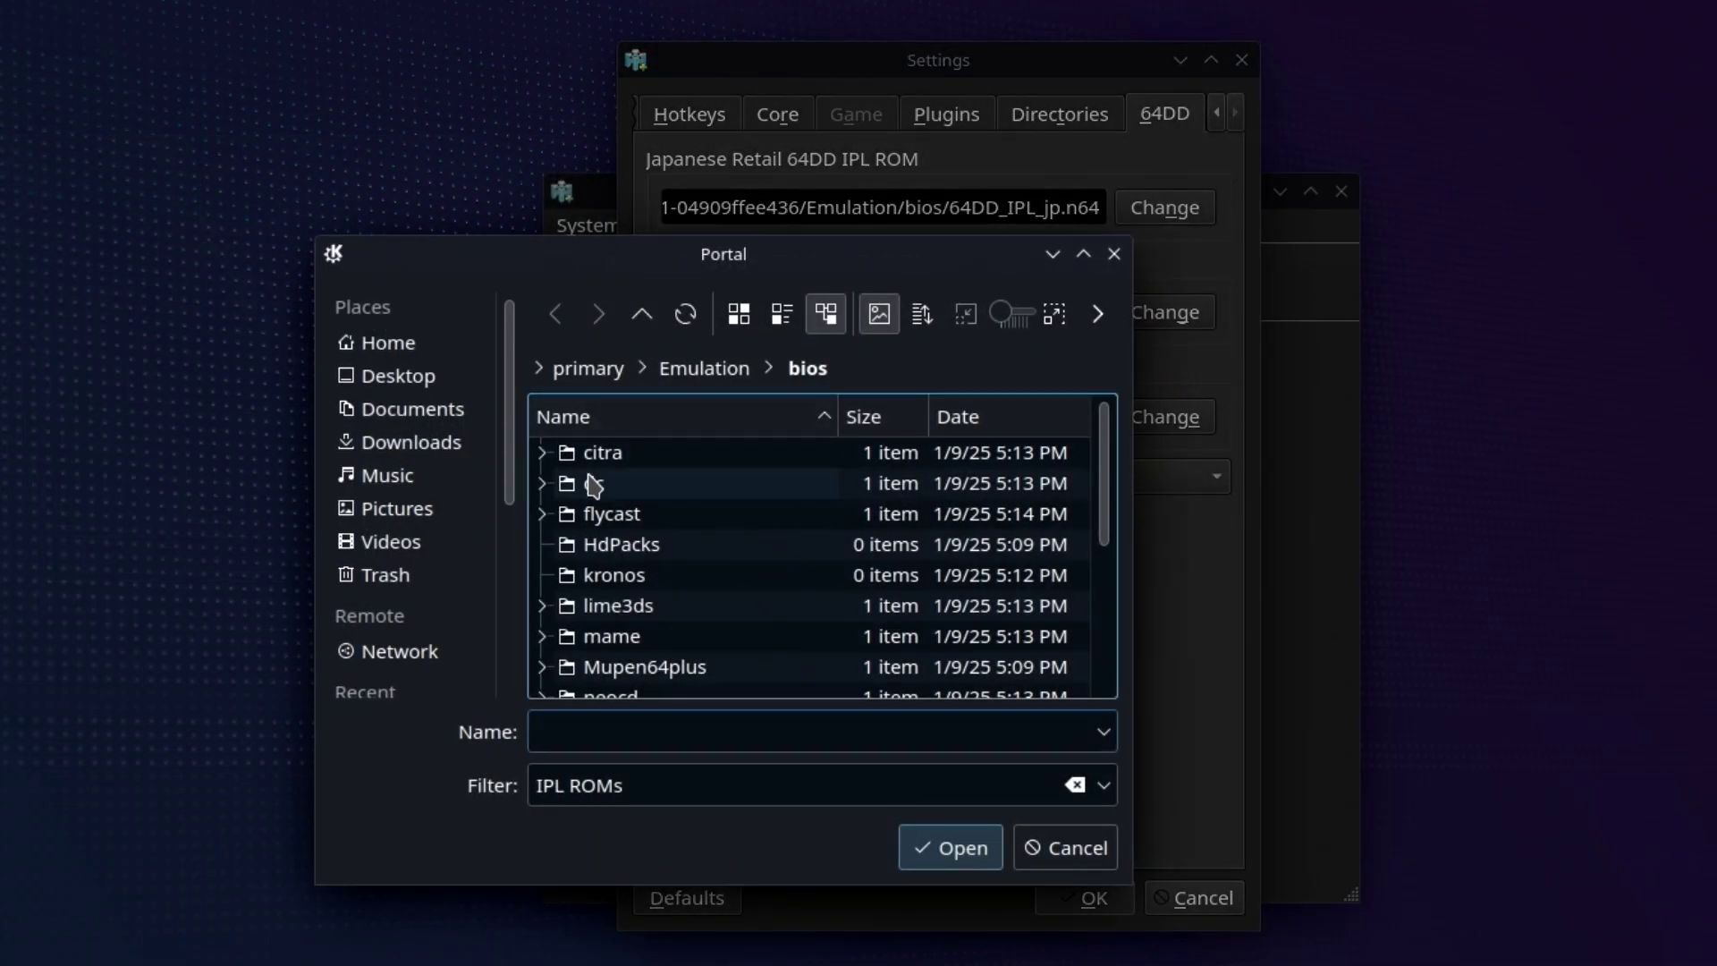
pyautogui.scroll(-3, 762, 519)
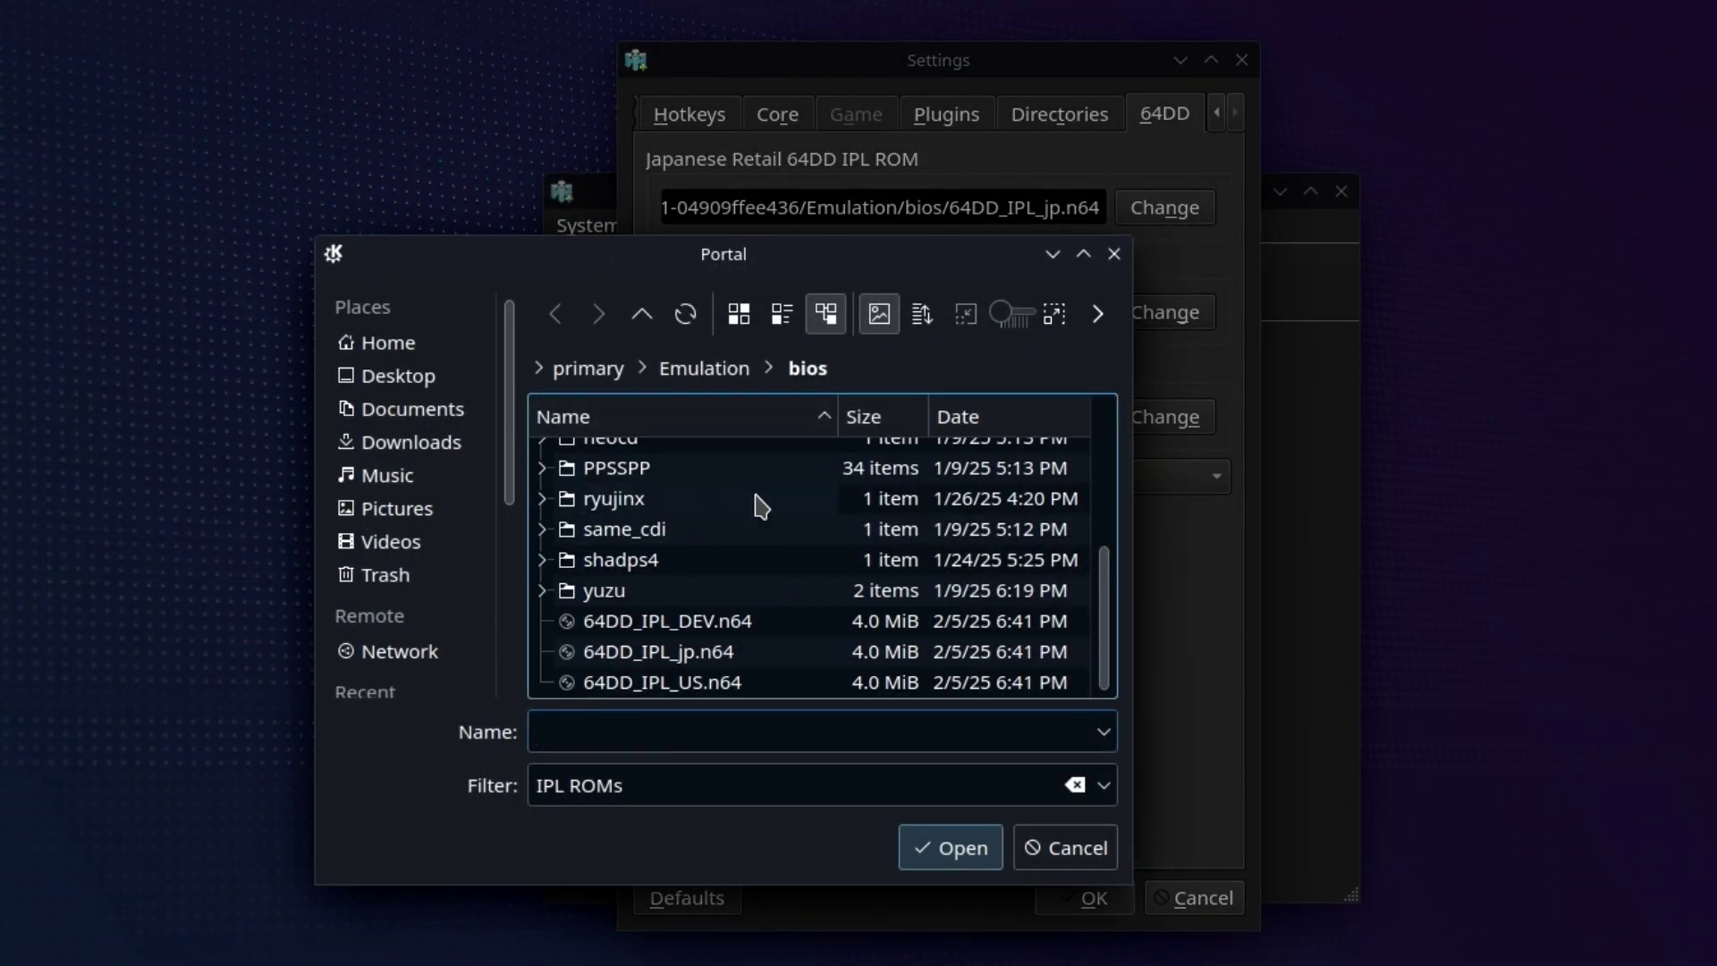
pyautogui.doubleClick(678, 685)
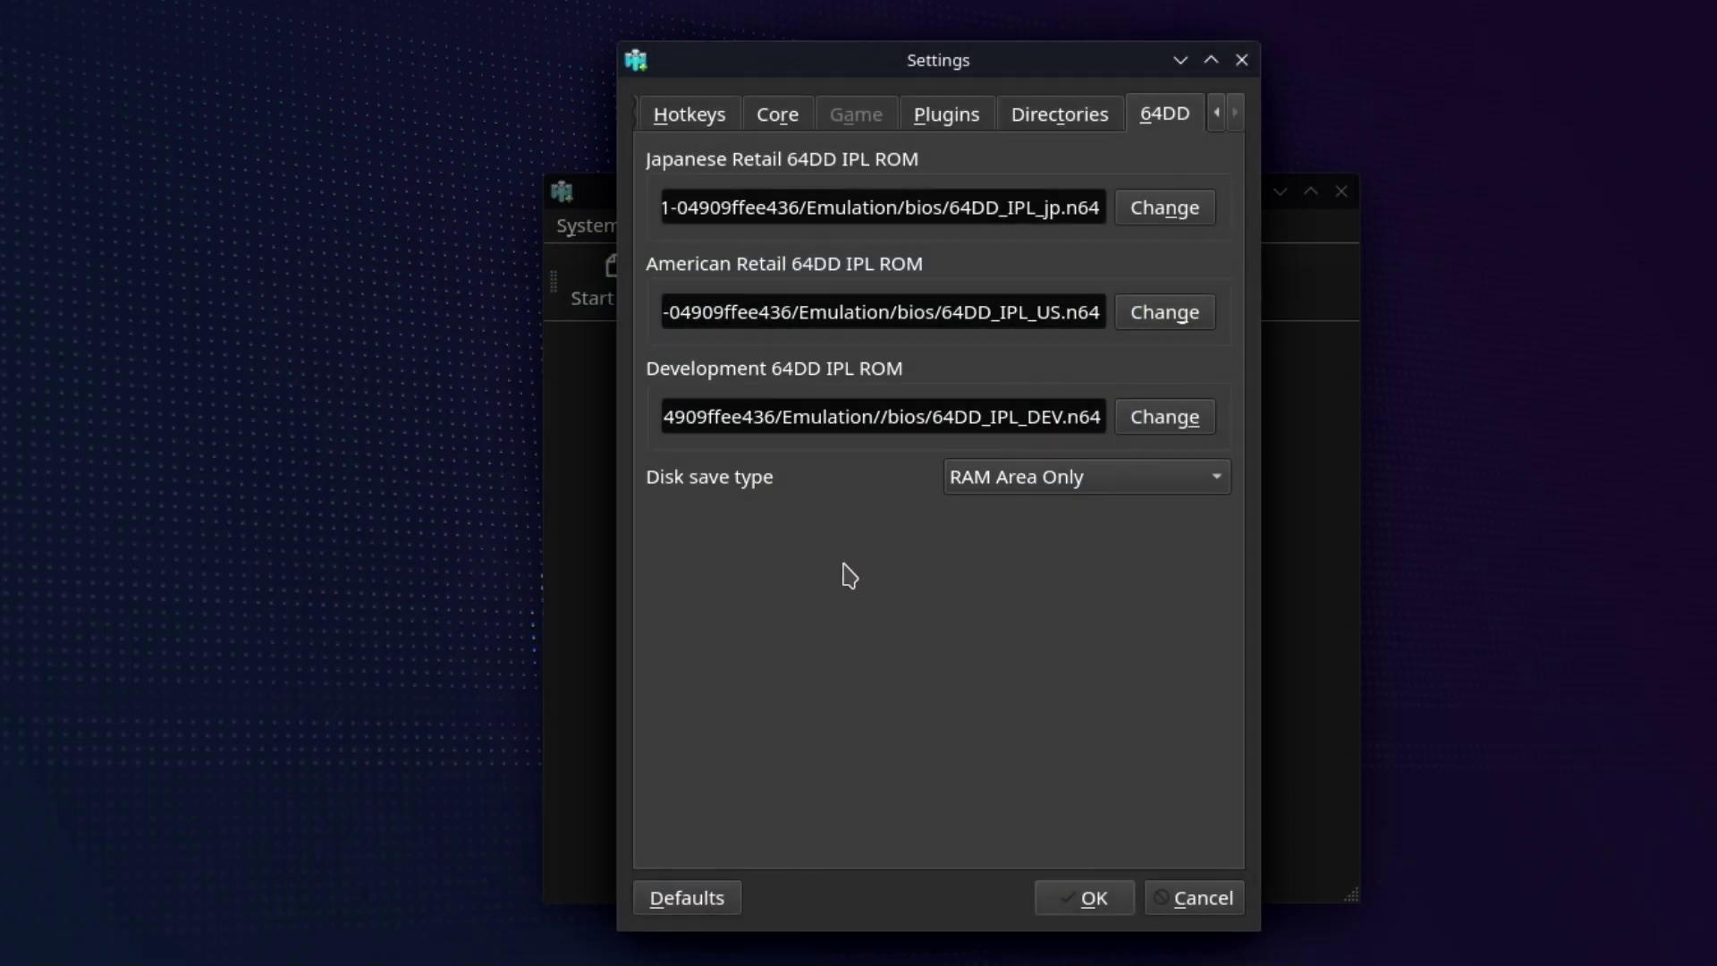
# Set the Development 64DD IPL ROM to 64DD_IPL_DEV.n64, save the settings and close the emulator
pyautogui.click(1165, 417)
pyautogui.scroll(-3, 609, 591)
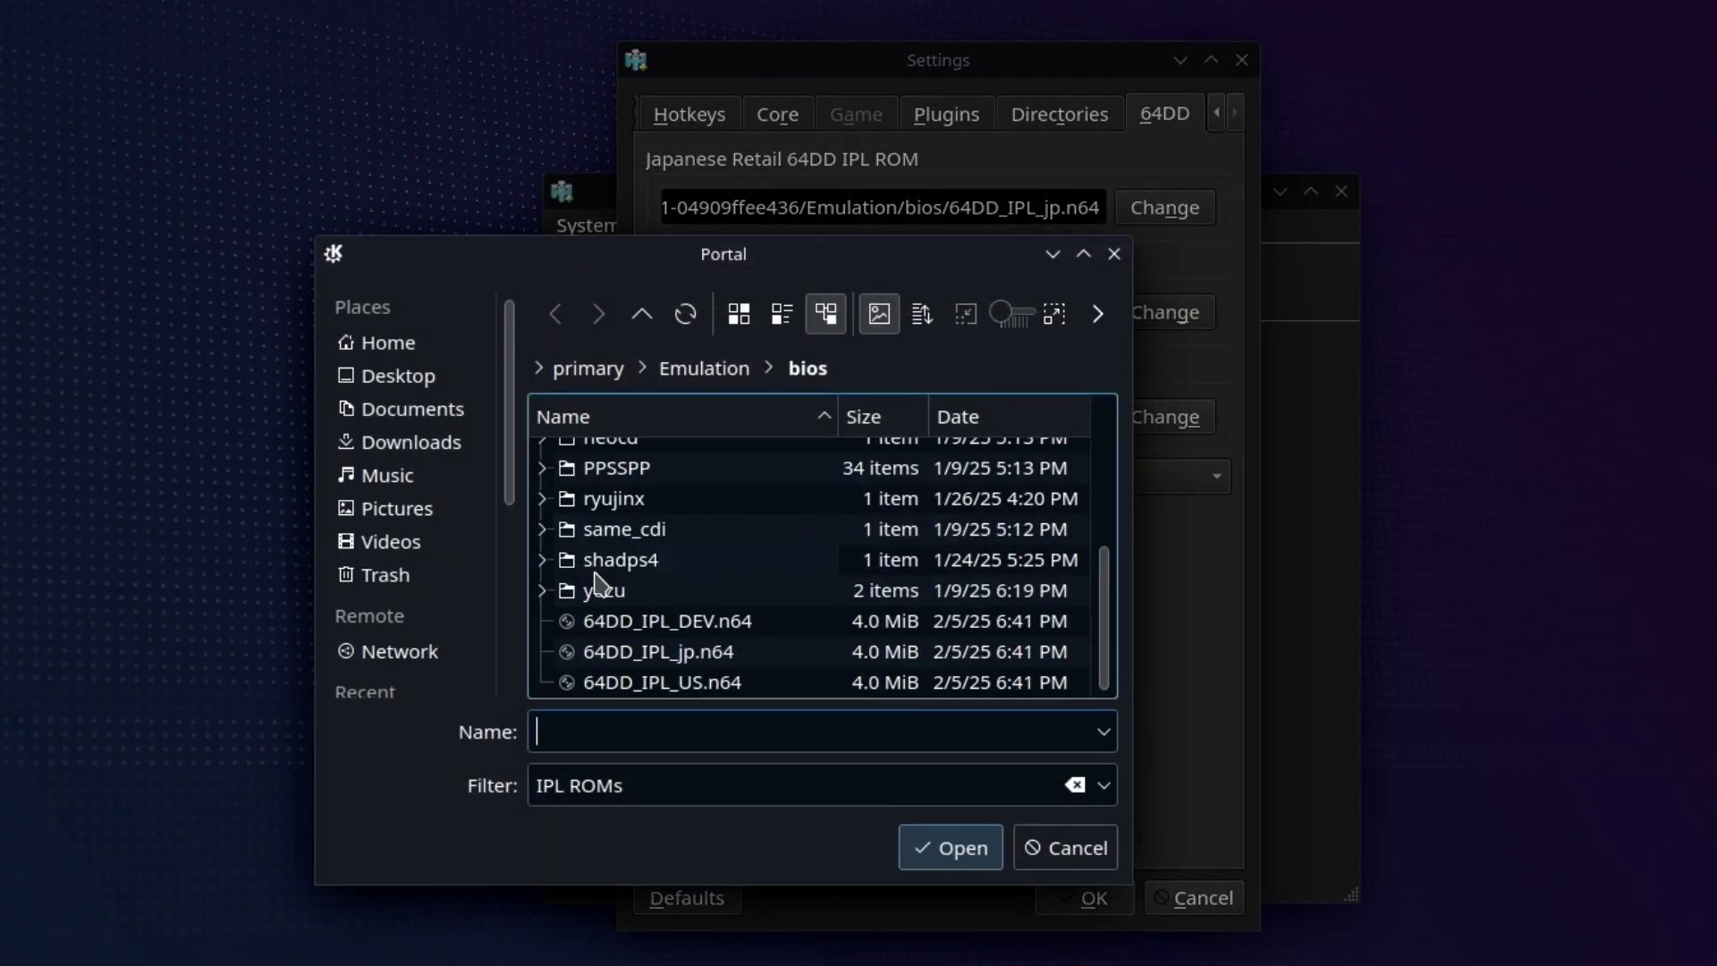
pyautogui.doubleClick(769, 622)
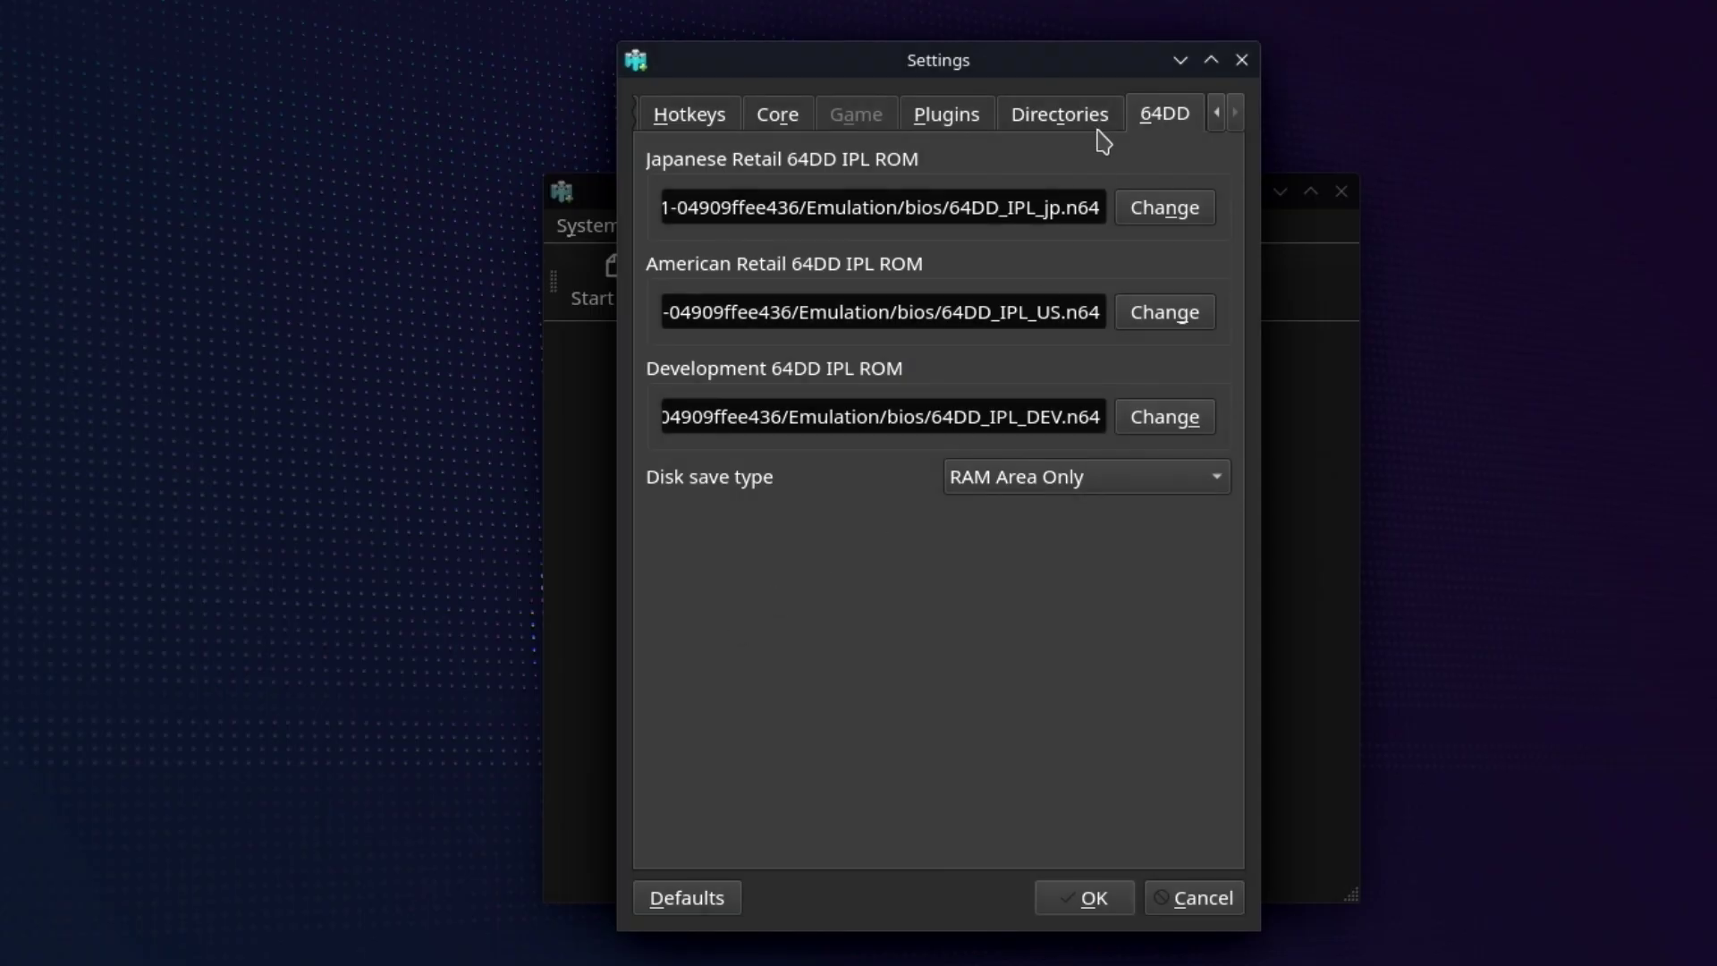
pyautogui.click(1087, 898)
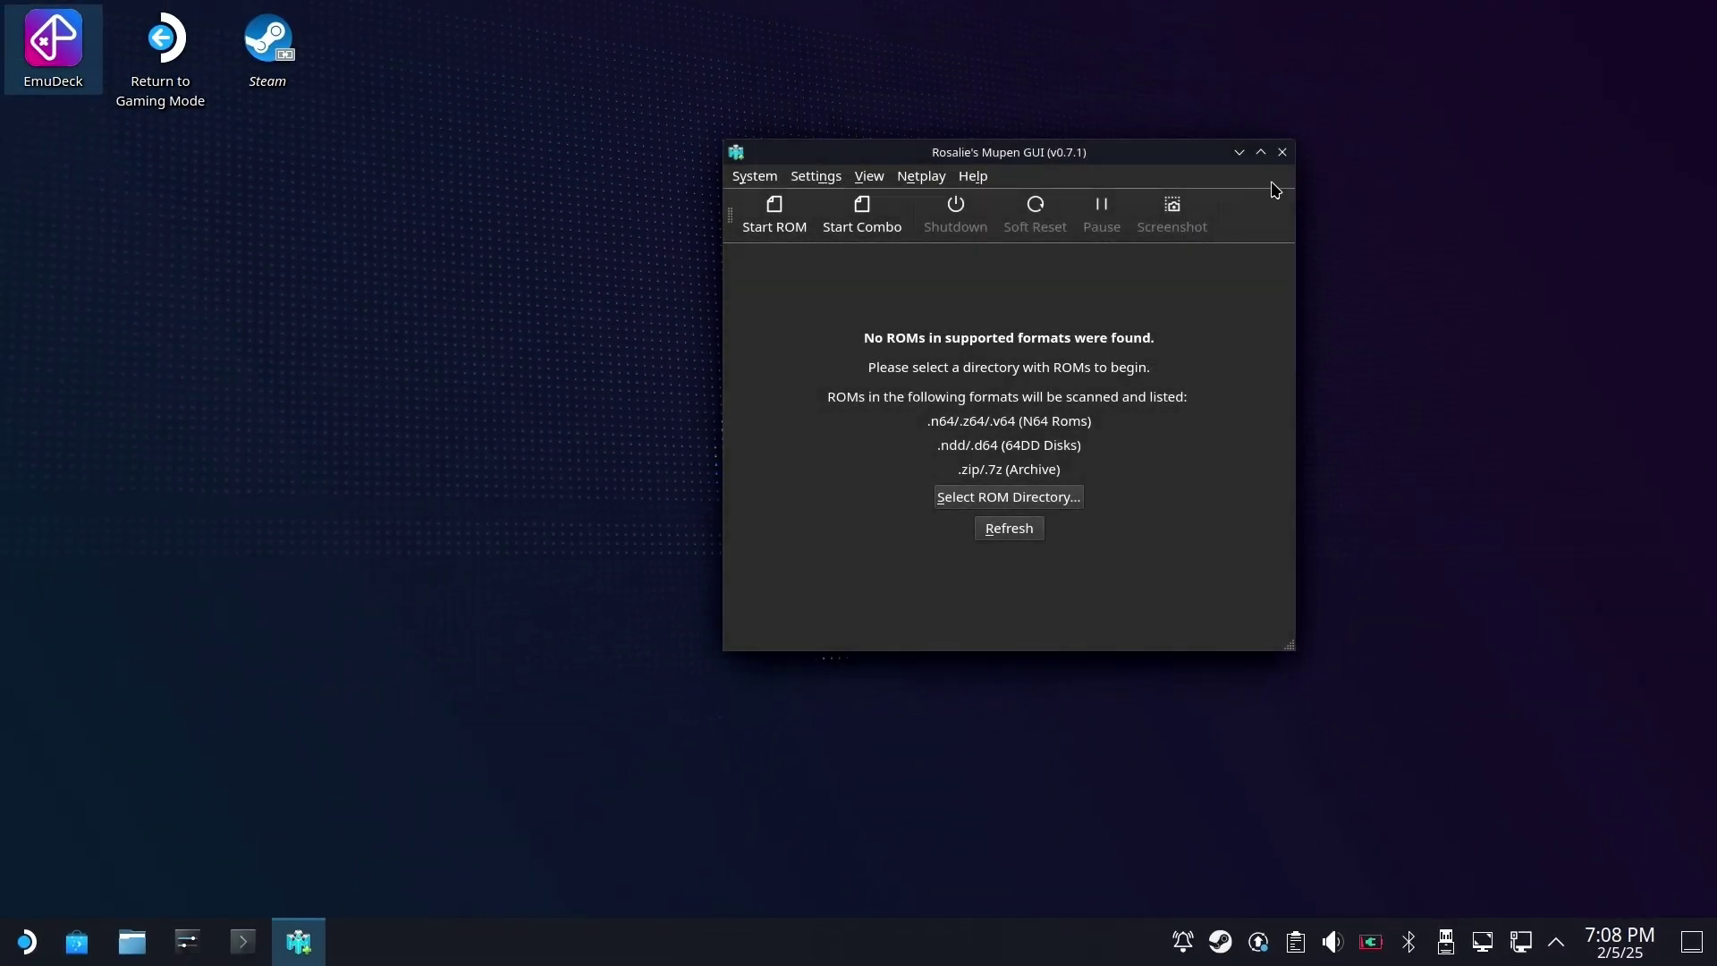
pyautogui.click(1283, 153)
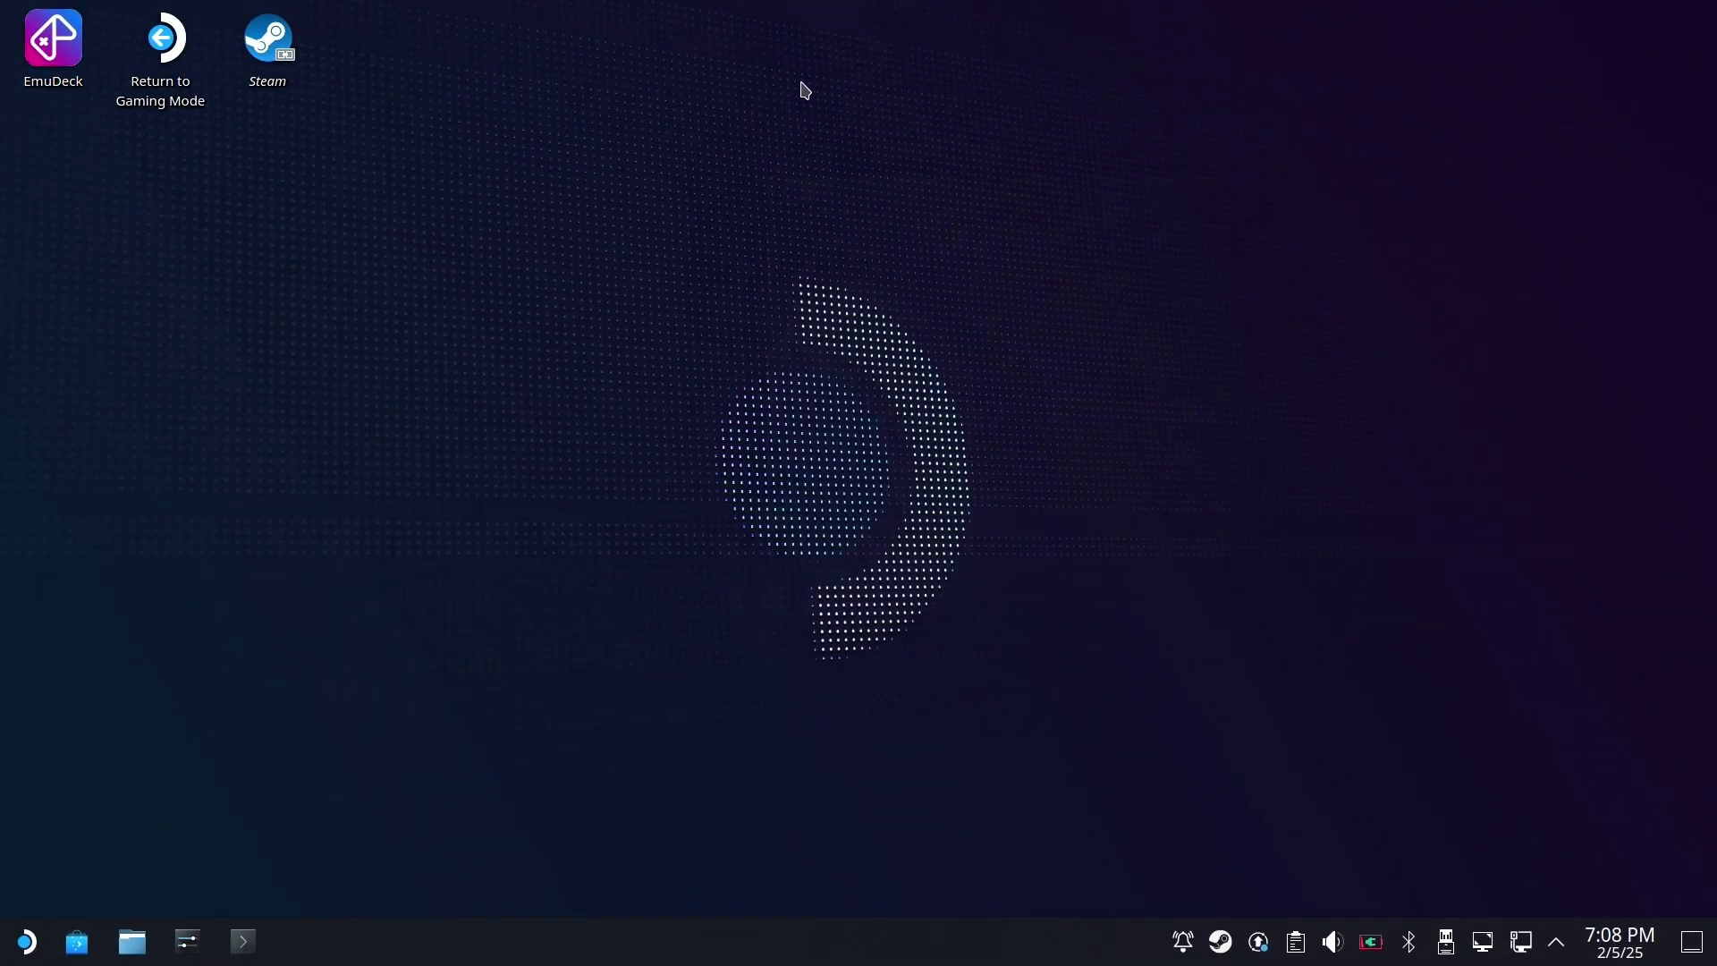
# Return to Gaming Mode and open the Nintendo 64DD game list in ES-DE AppImage
pyautogui.doubleClick(180, 47)
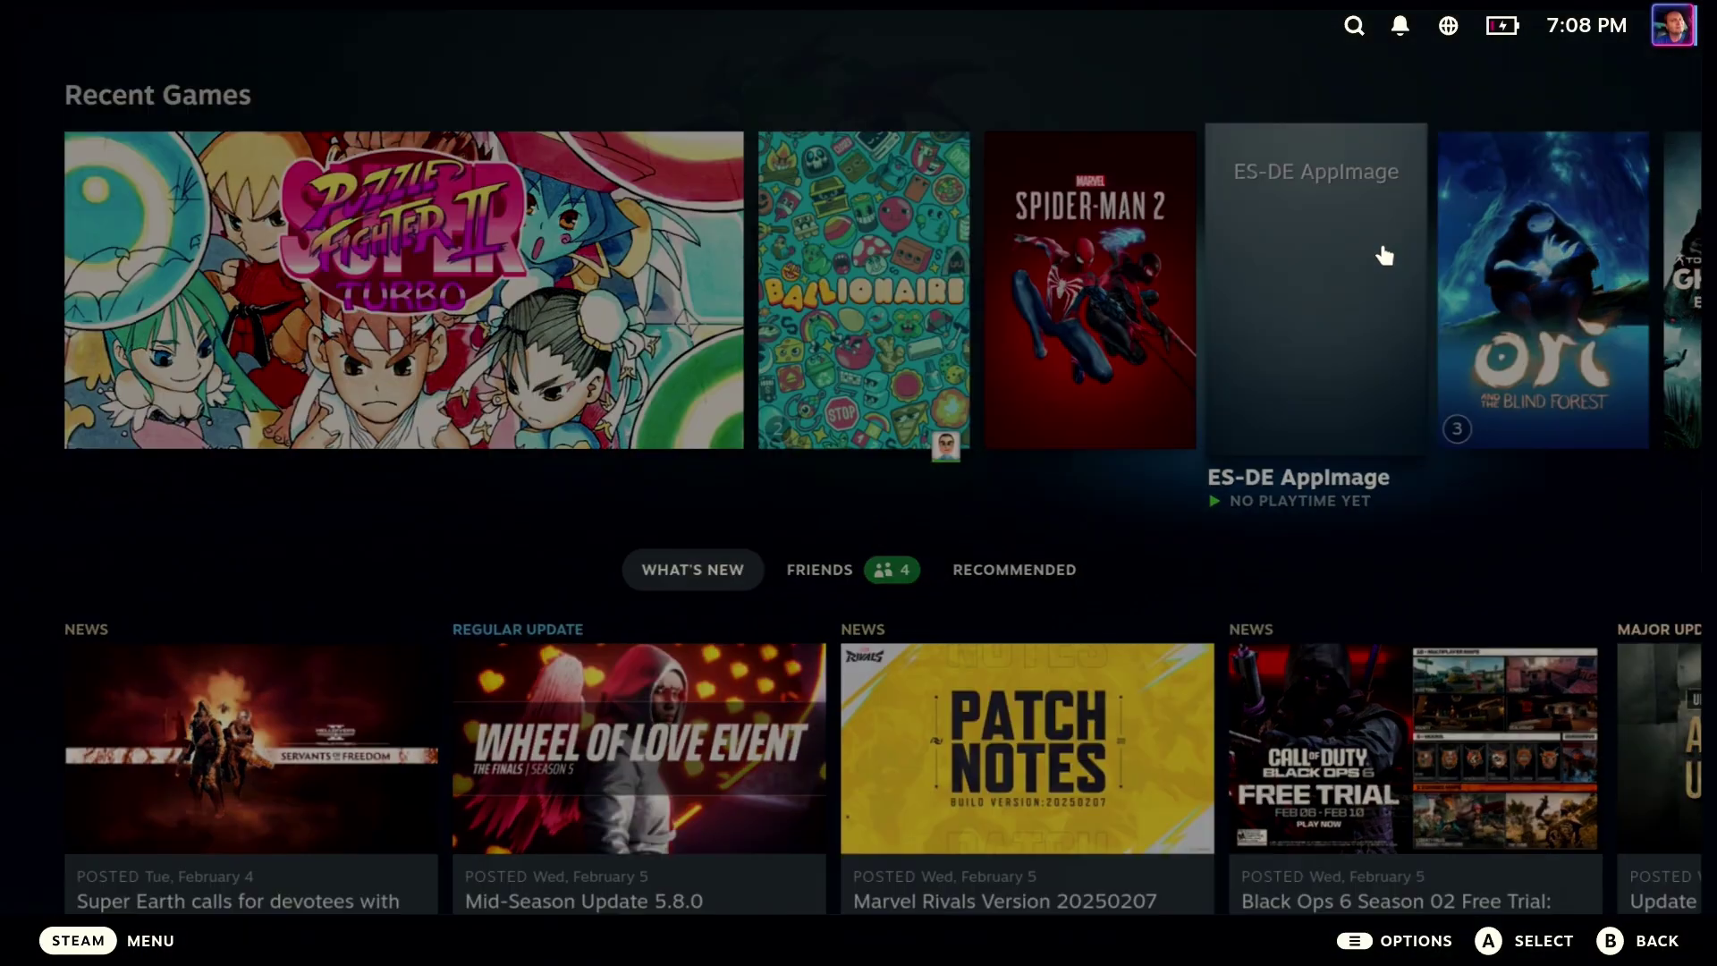
pyautogui.click(1384, 256)
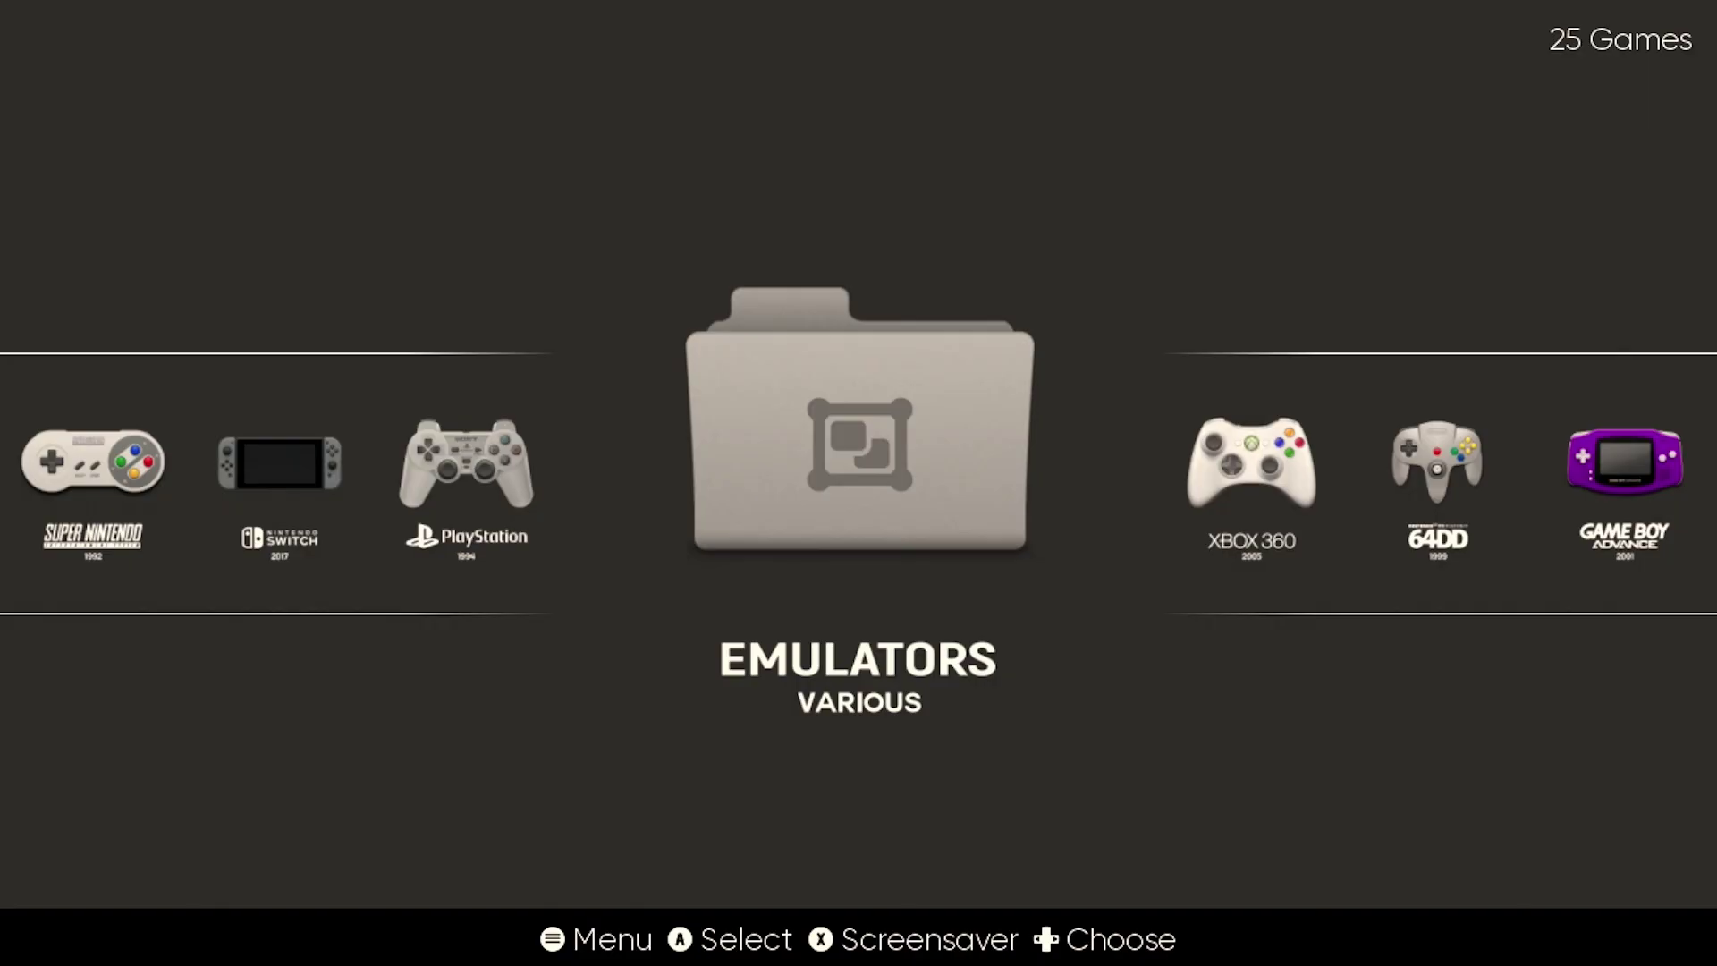
pyautogui.press('Left')
pyautogui.press('Left')
pyautogui.press('Left')
pyautogui.press('Left')
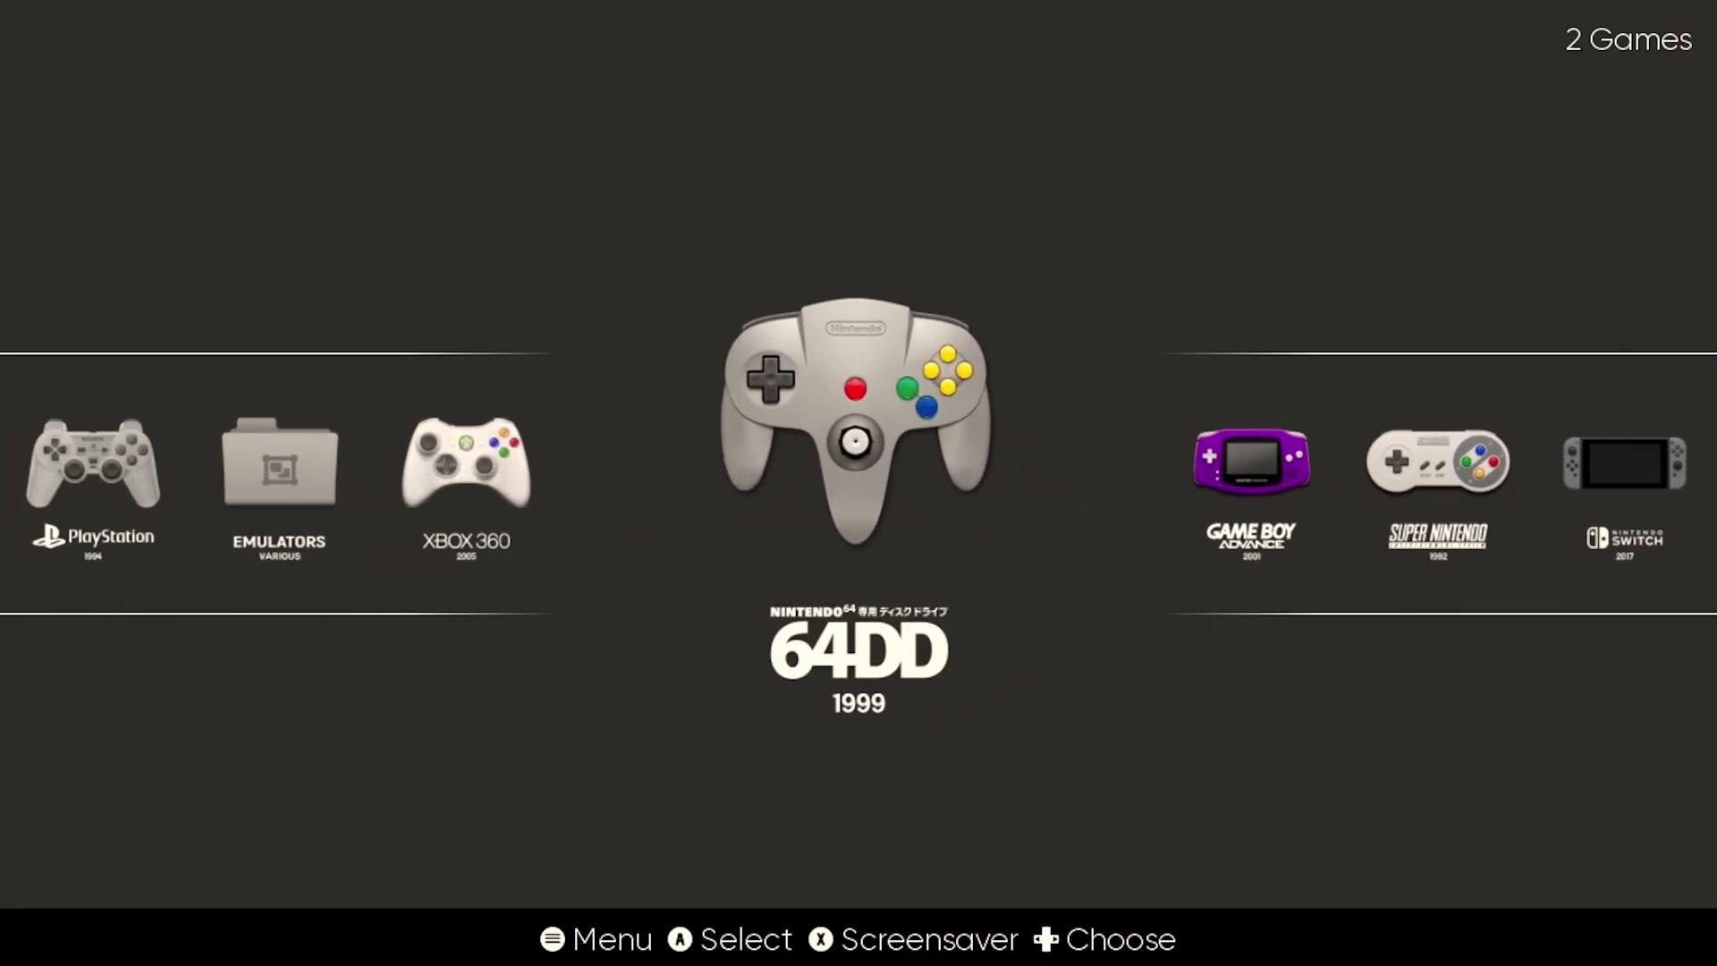
pyautogui.press('Return')
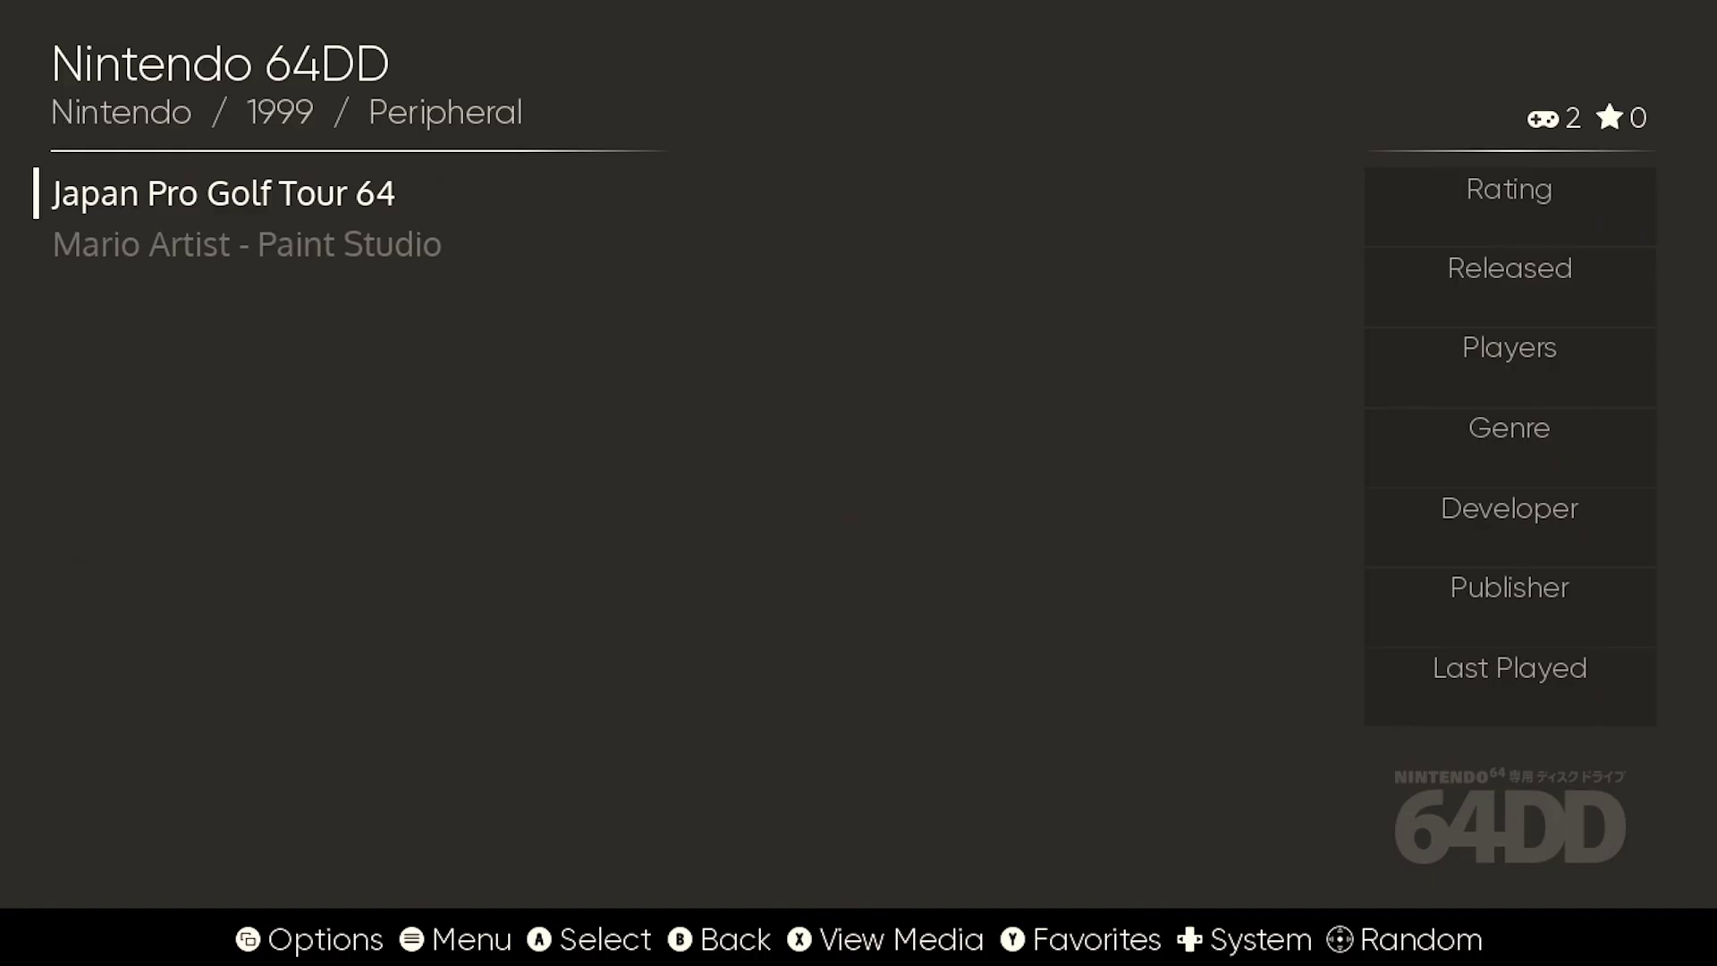
# Open the Alternative Emulators list in the Other Settings of ES-DE
pyautogui.press('Escape')
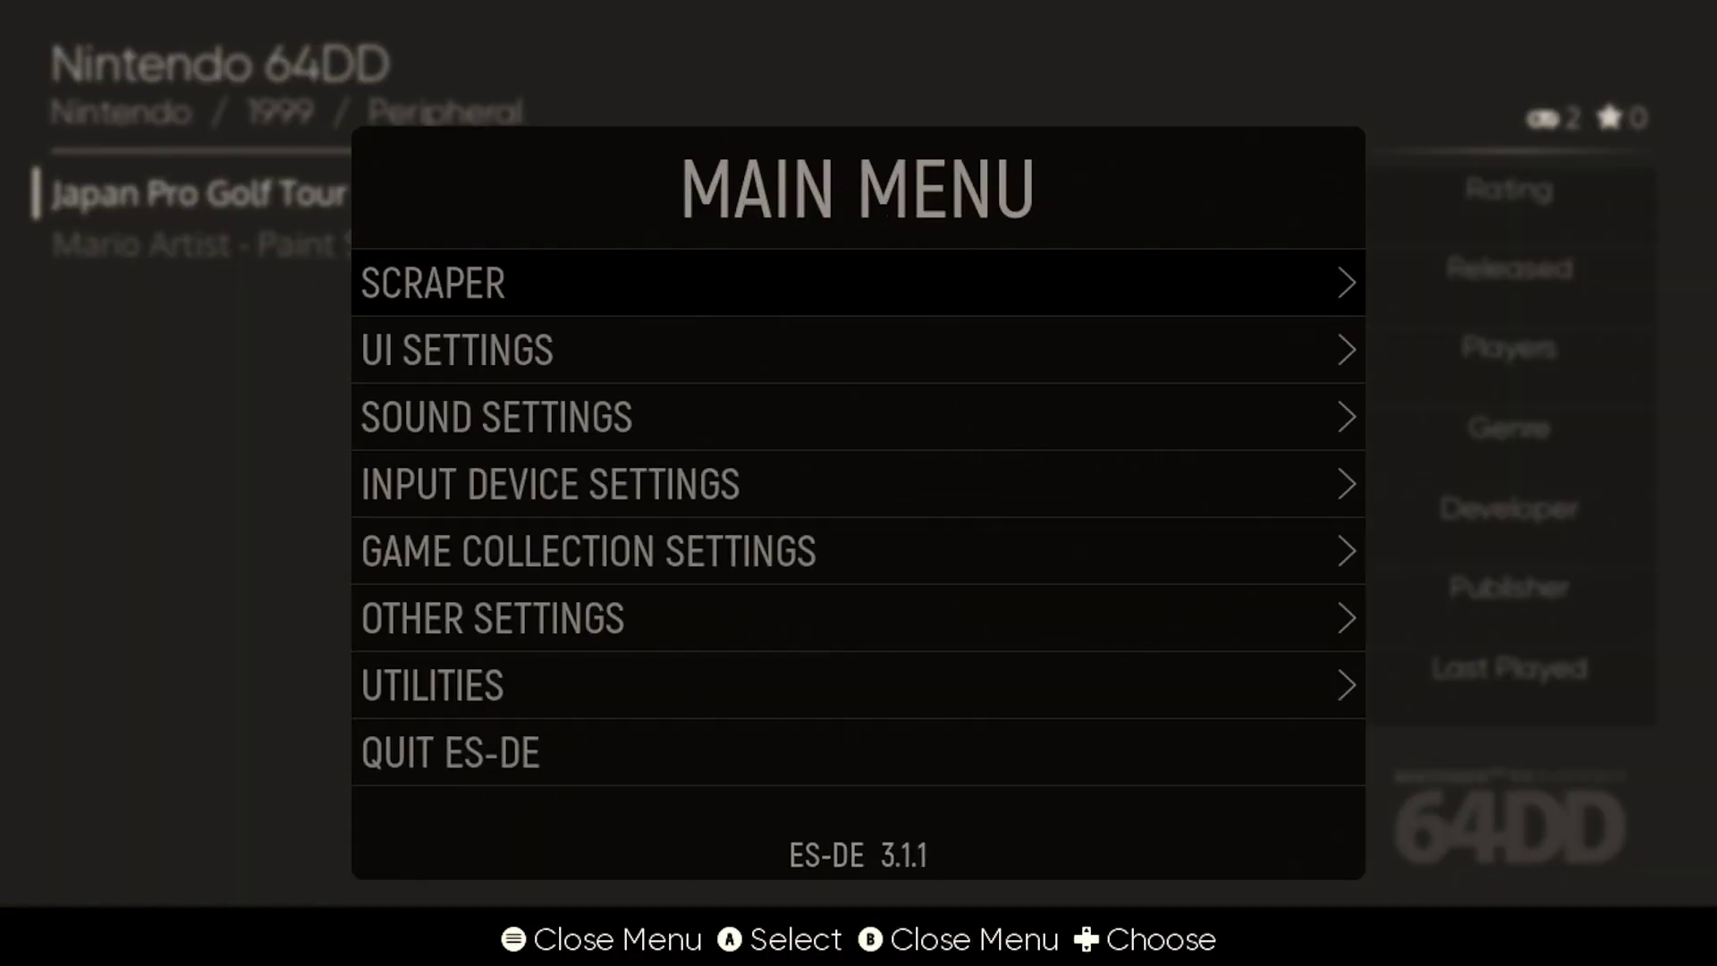
pyautogui.press('Down')
pyautogui.press('Down')
pyautogui.press('Down')
pyautogui.press('Down')
pyautogui.press('Down')
pyautogui.press('Return')
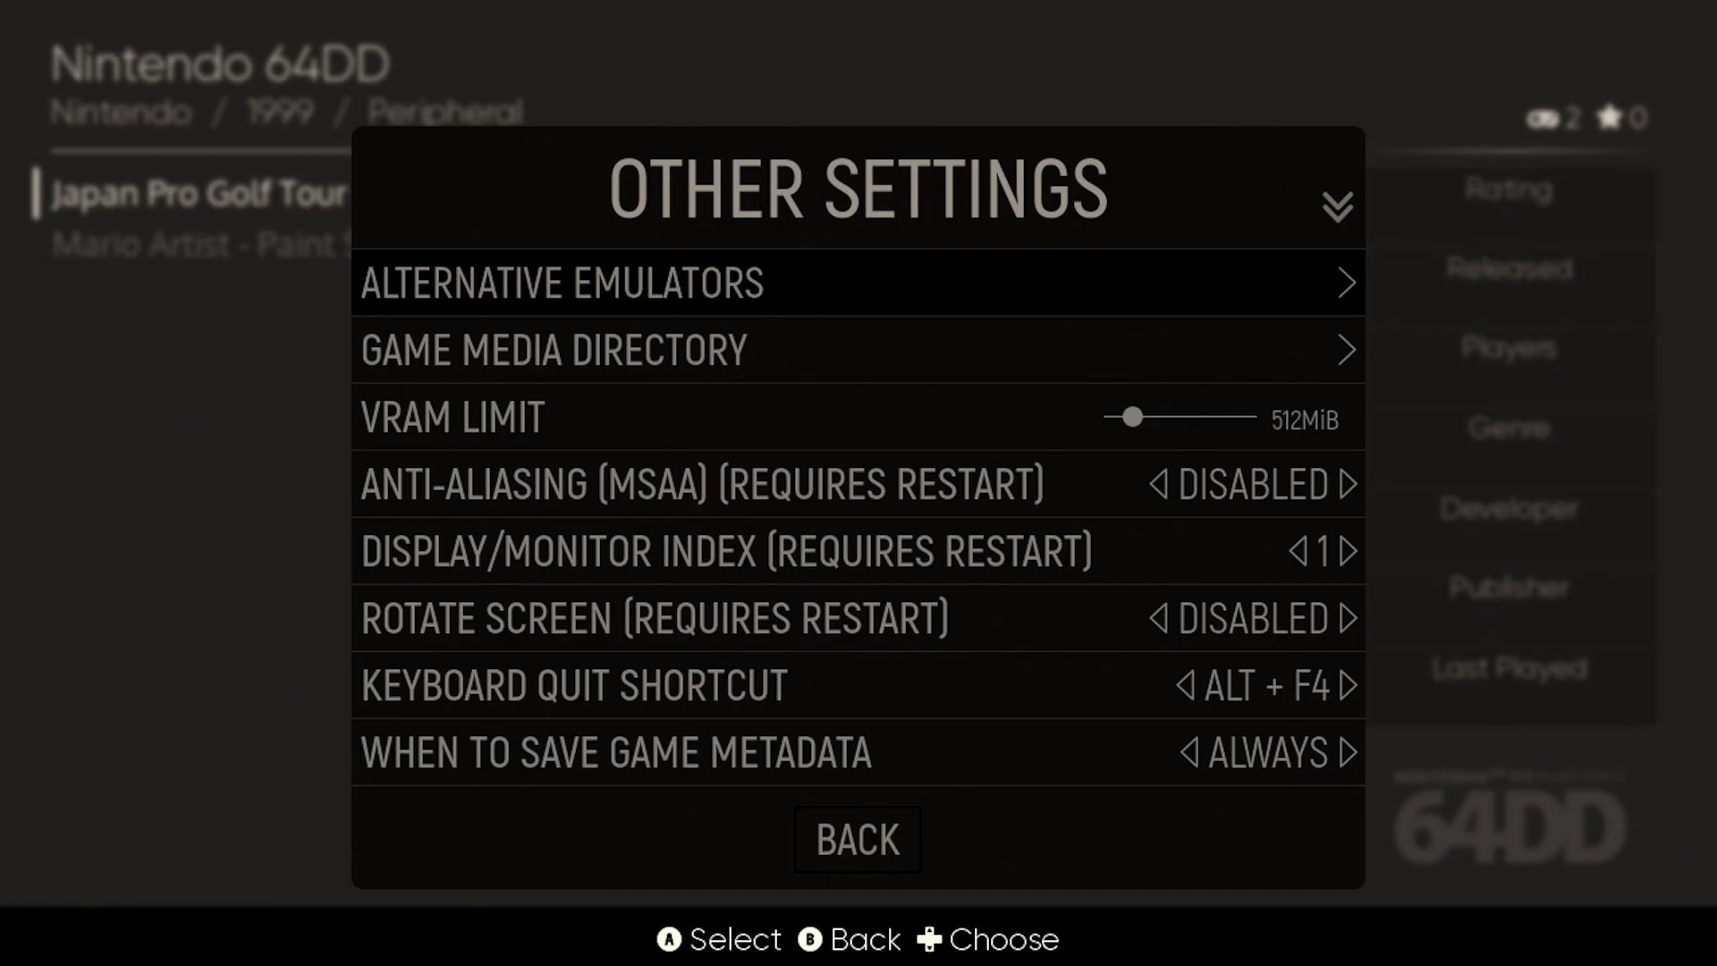
pyautogui.press('Return')
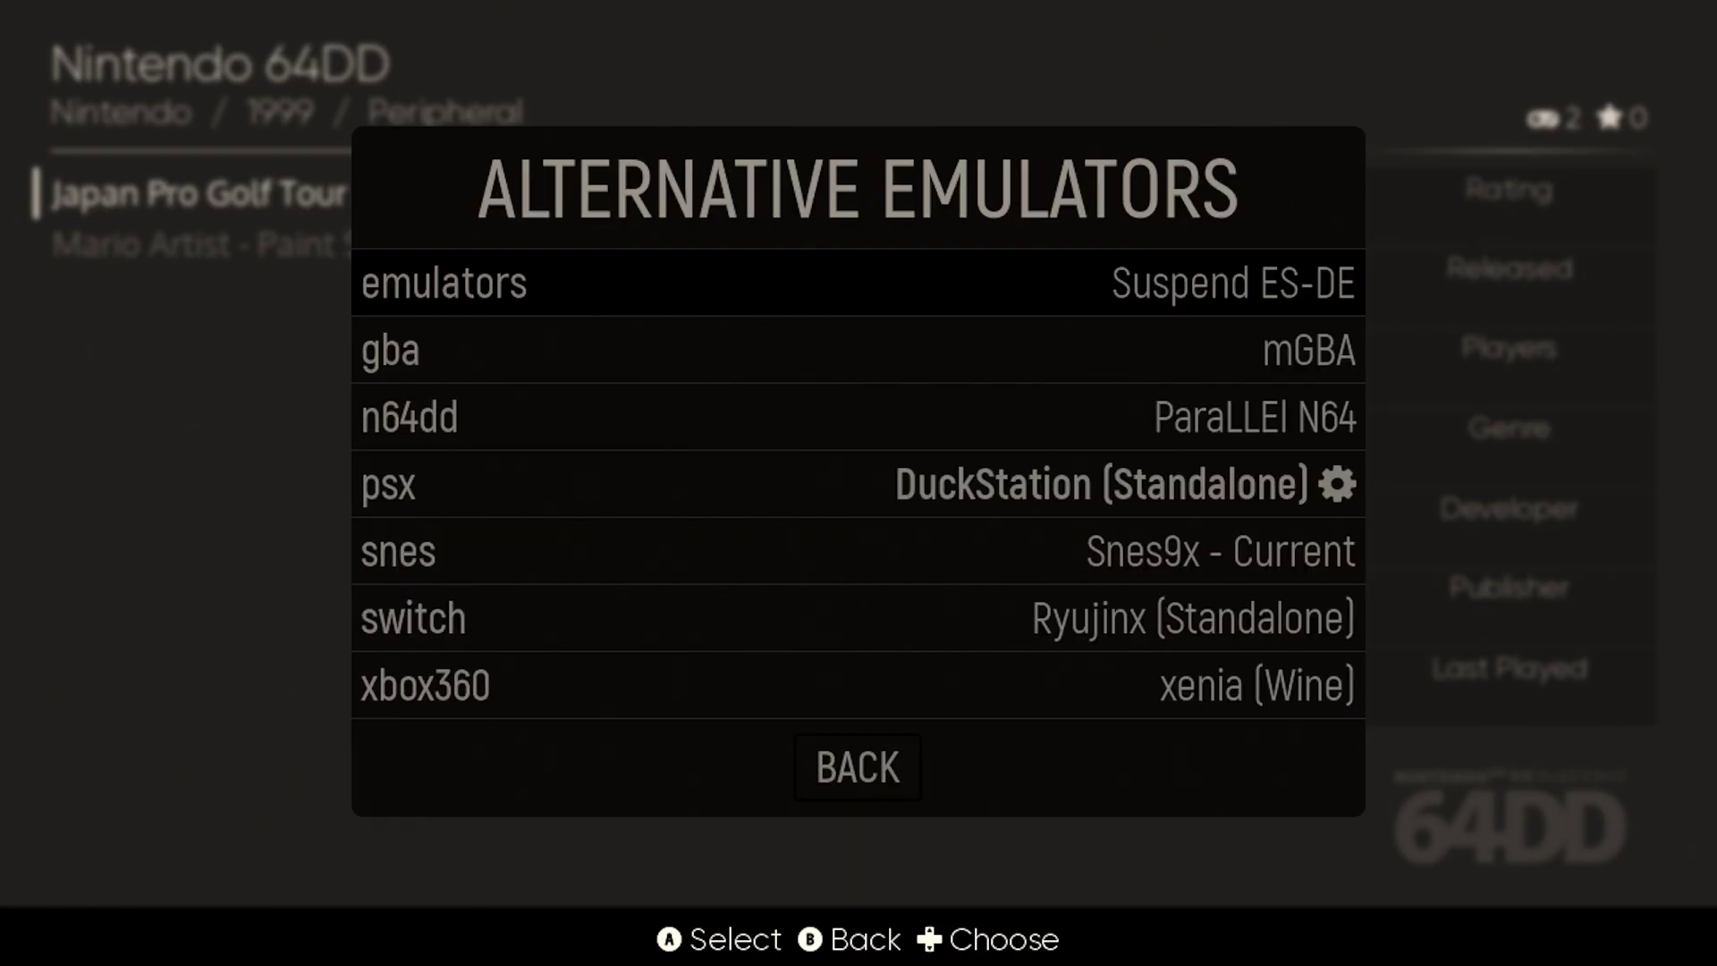
# Set the n64dd system's emulator to Rosalie's Mupen GUI (Standalone) and return to the game list
pyautogui.press('Down')
pyautogui.press('Down')
pyautogui.press('Return')
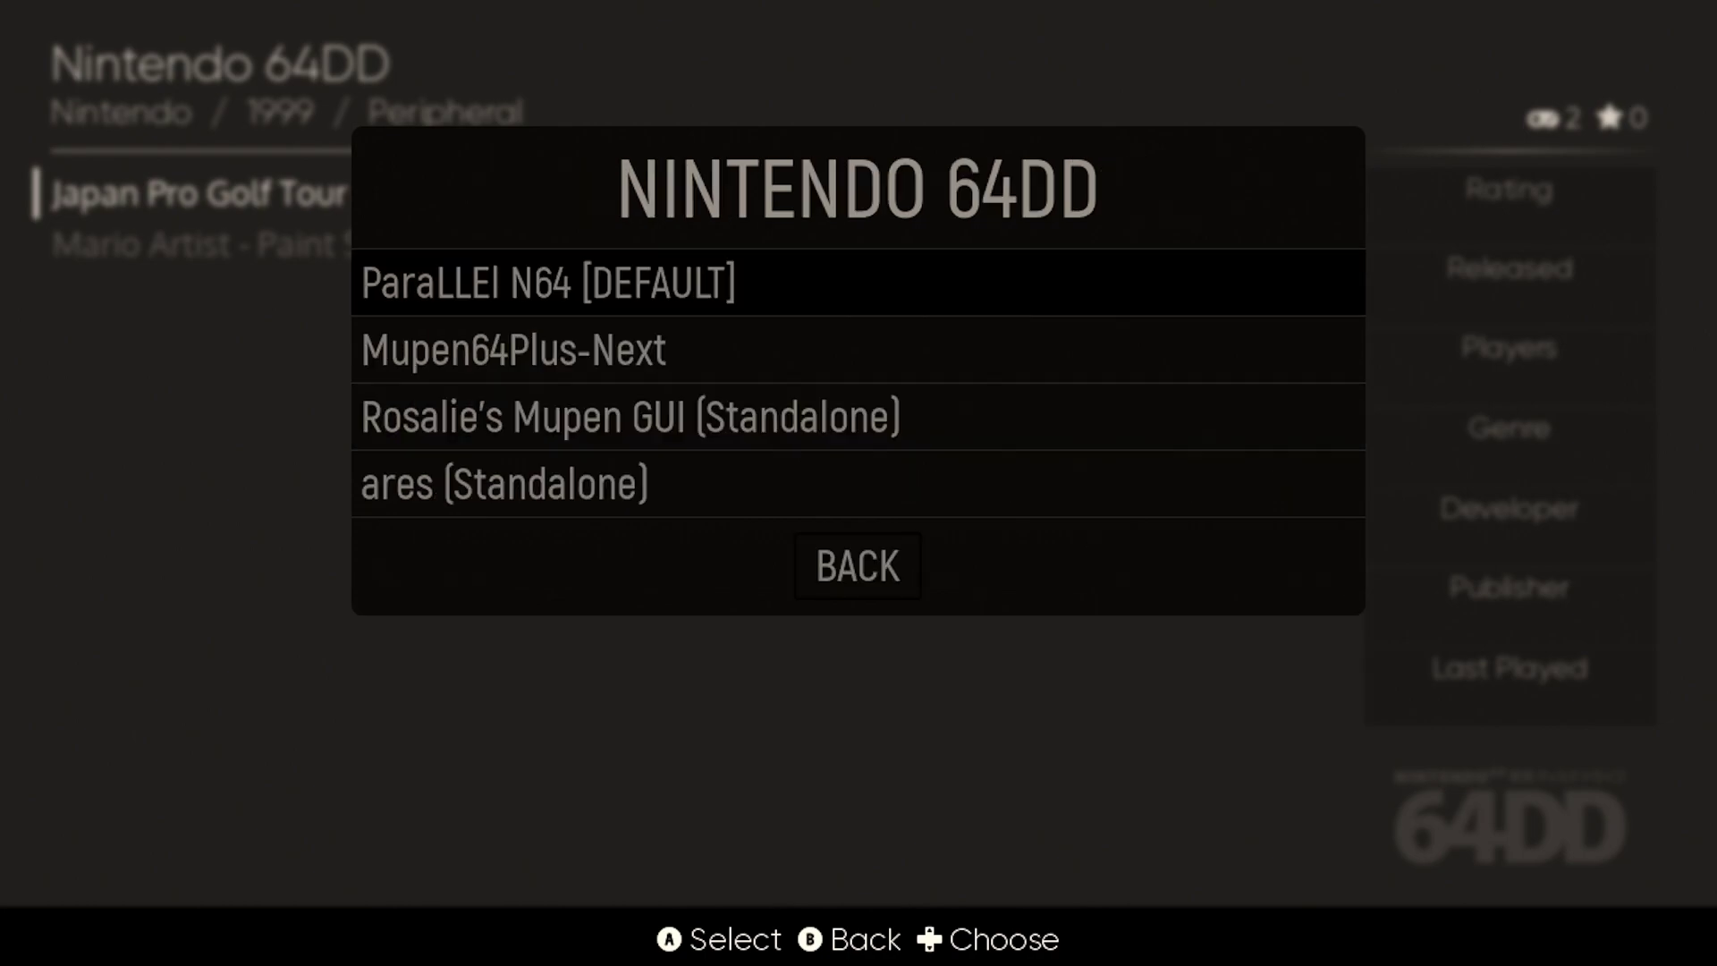
pyautogui.press('Down')
pyautogui.press('Down')
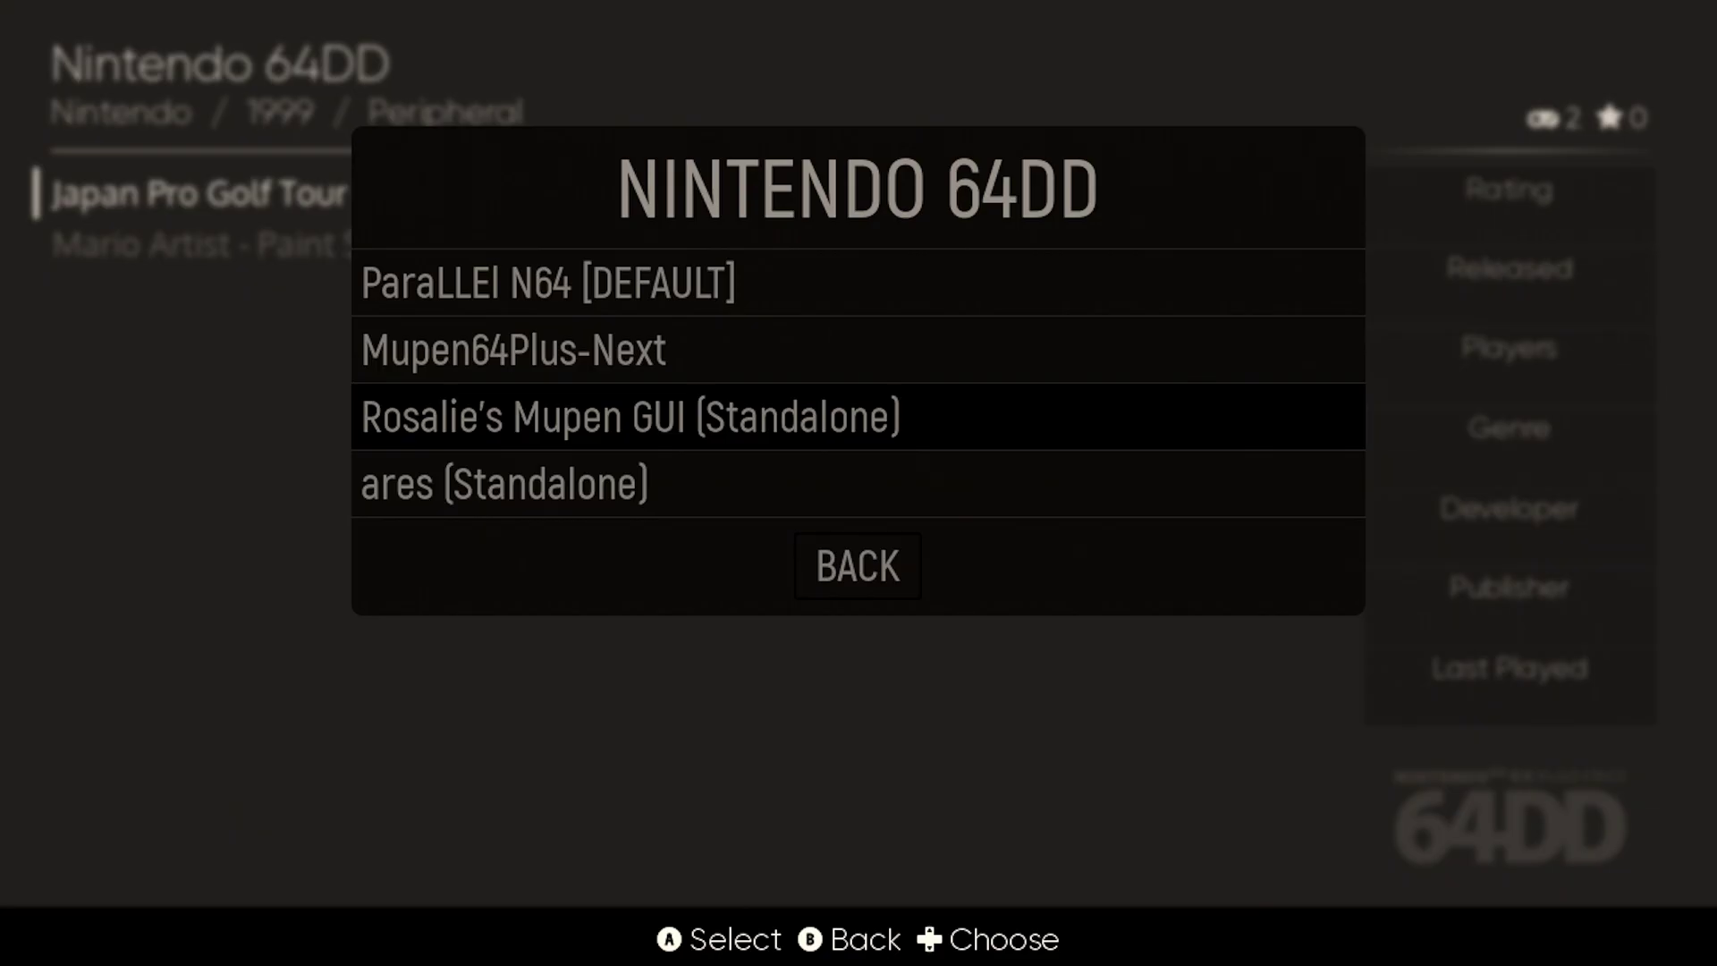
pyautogui.press('Return')
pyautogui.press('BackSpace')
pyautogui.press('Escape')
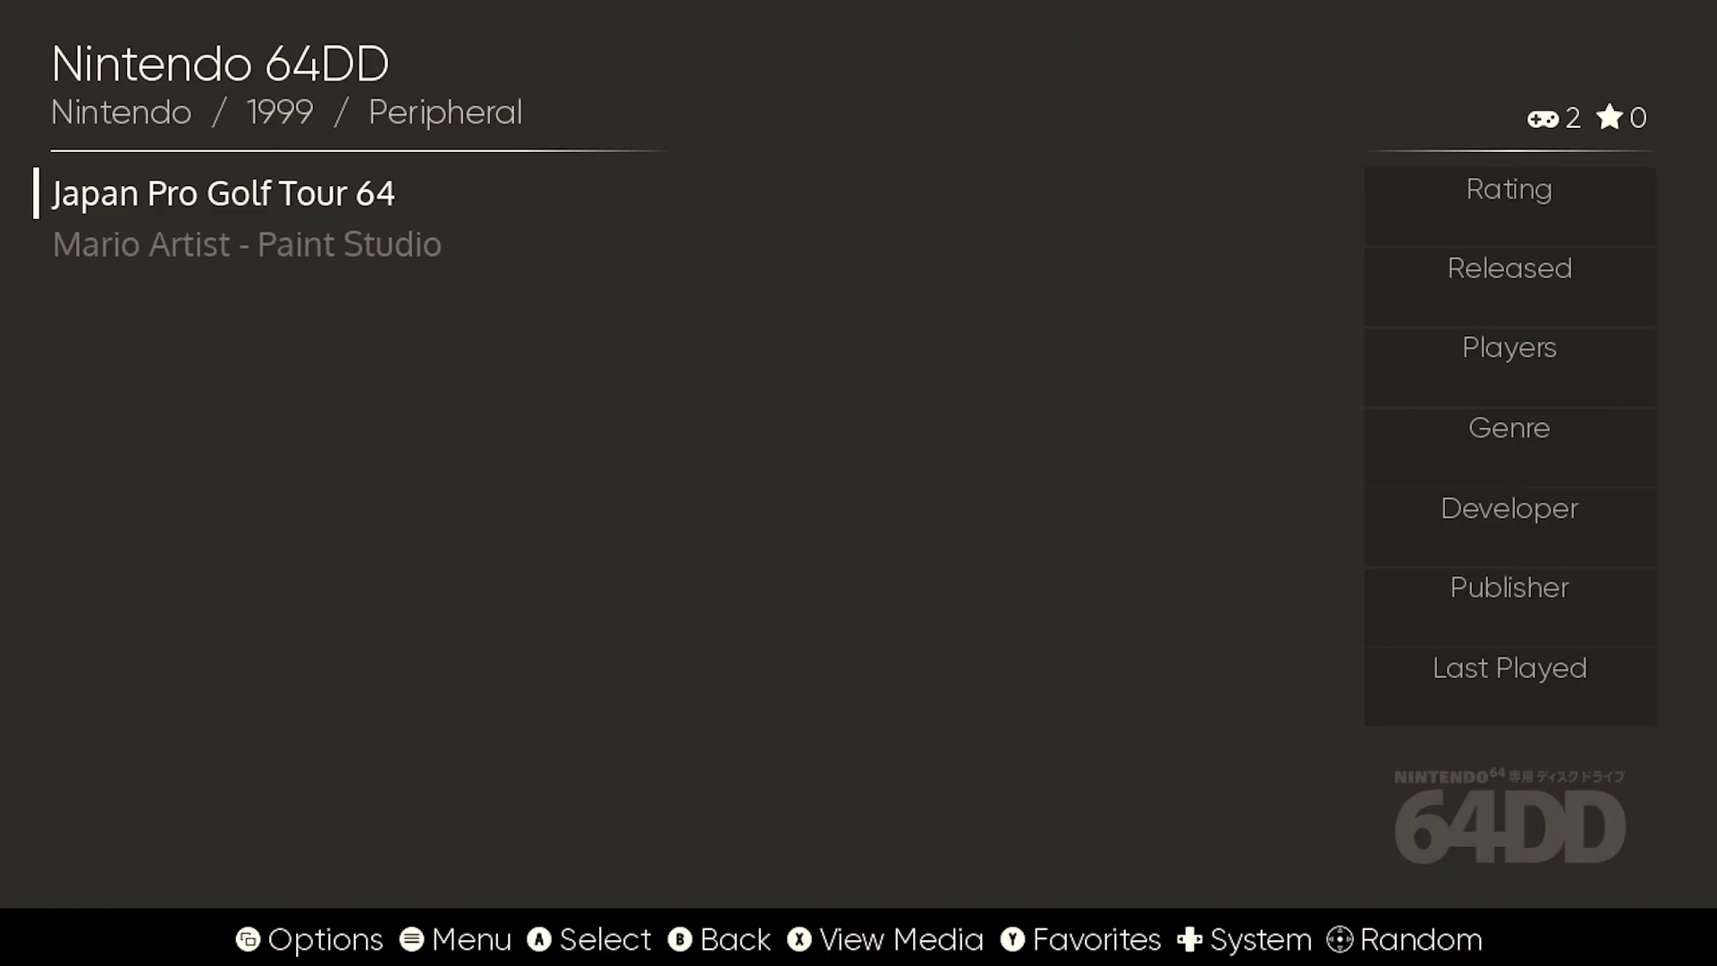
# Launch Japan Pro Golf Tour 64 and choose stroke play from its game start options
pyautogui.press('Return')
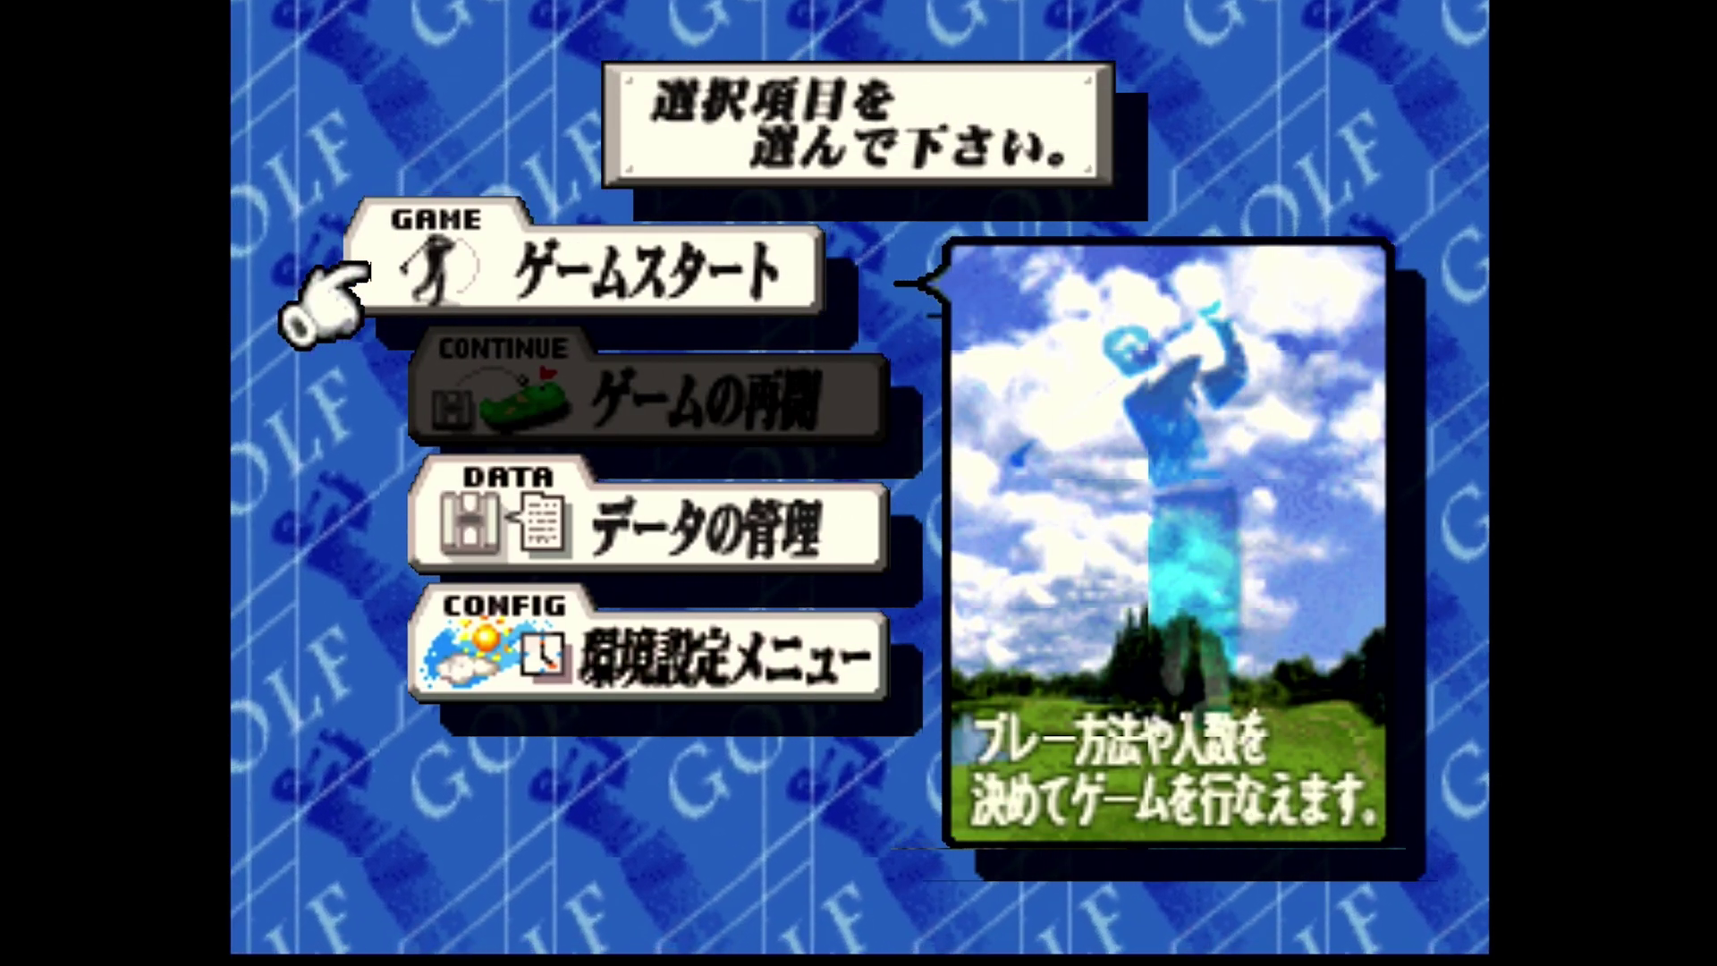
pyautogui.press('Return')
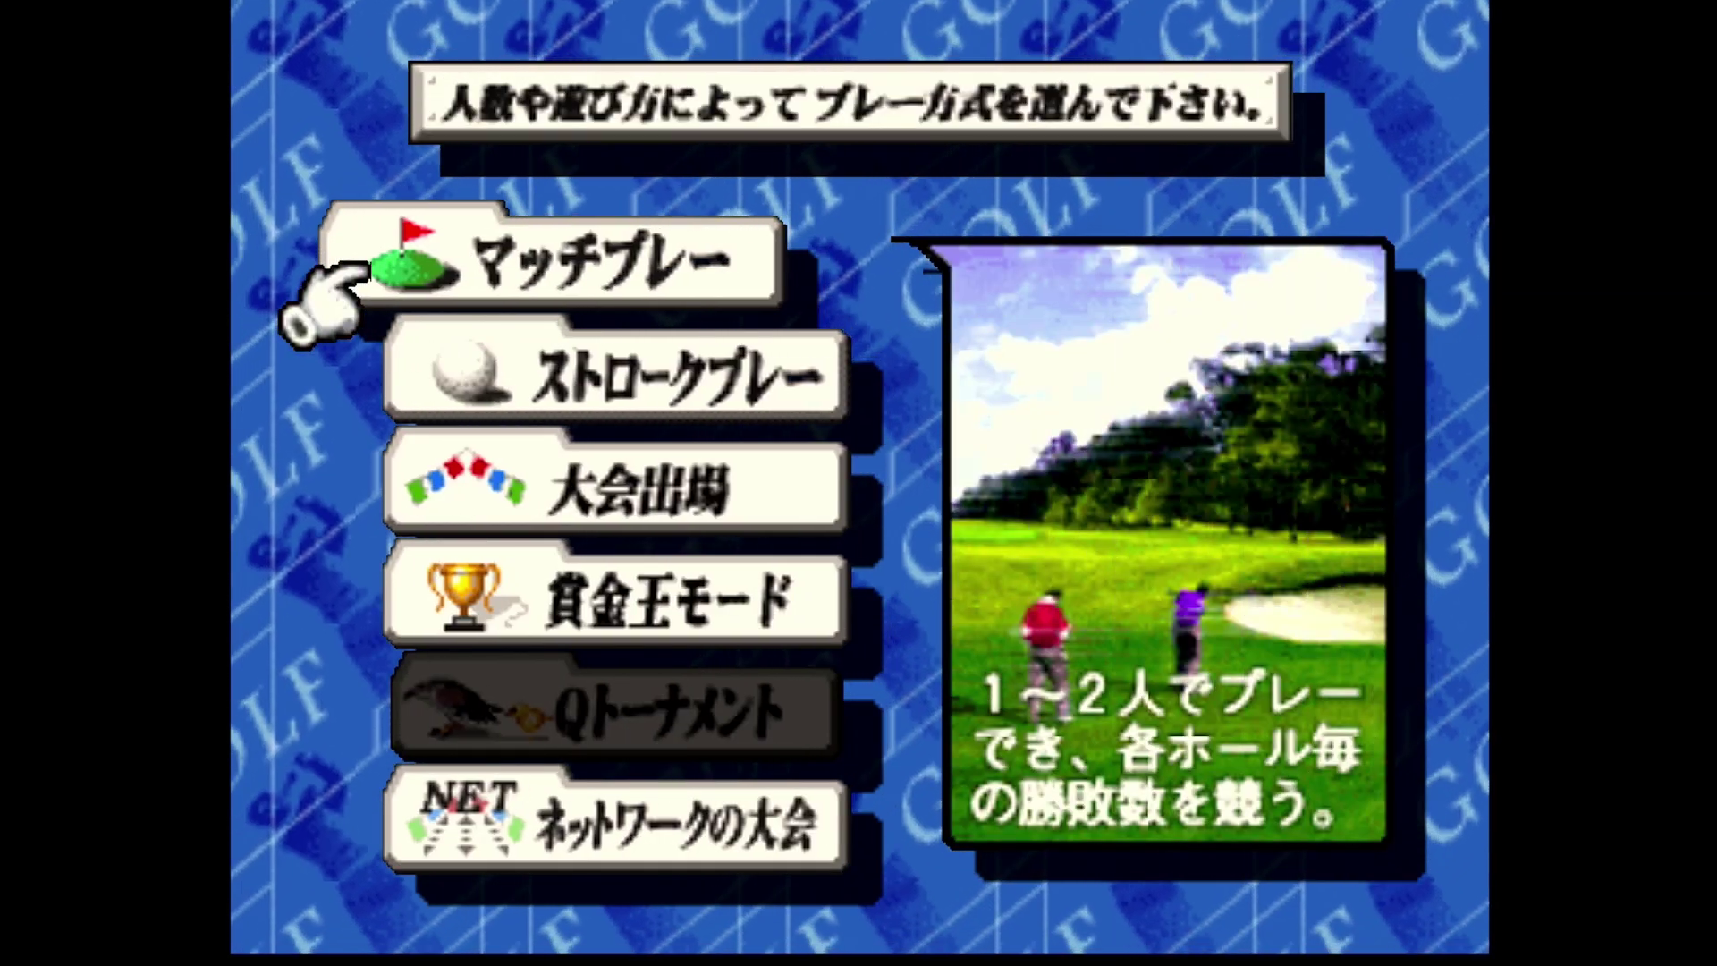
pyautogui.press('Down')
pyautogui.press('Return')
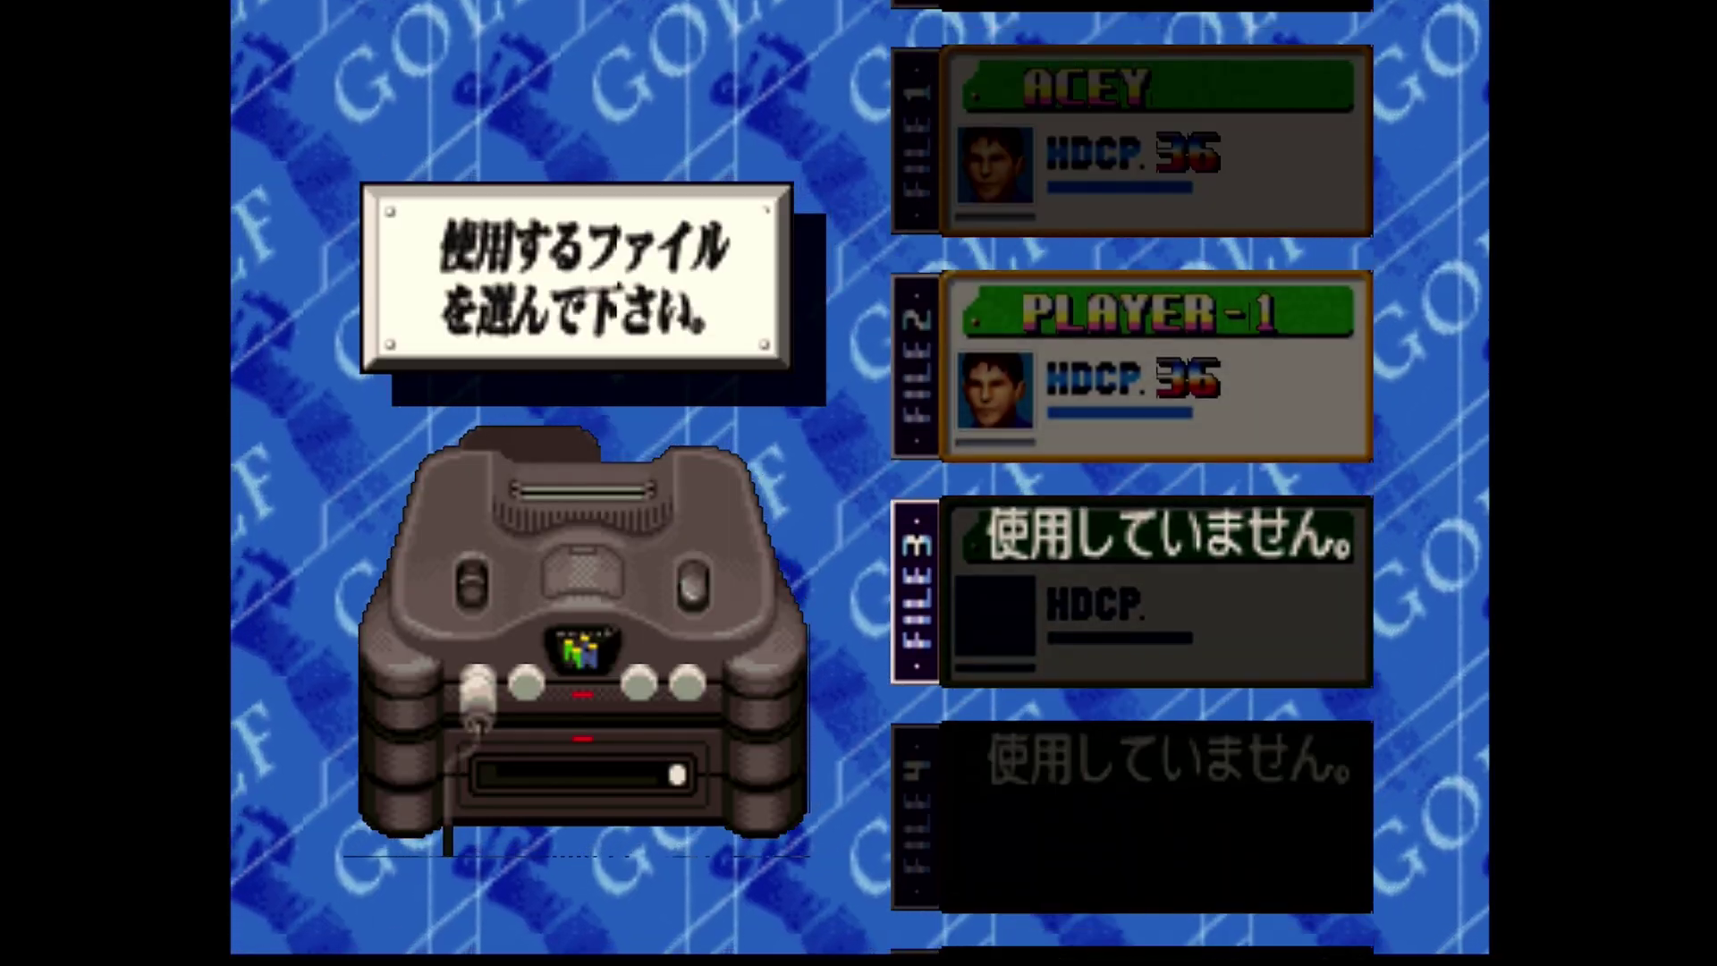
# Assign the PLAYER-1 golfer to player 2, accept the default clubs and ball, and start the two-player round at hole 1
pyautogui.press('Return')
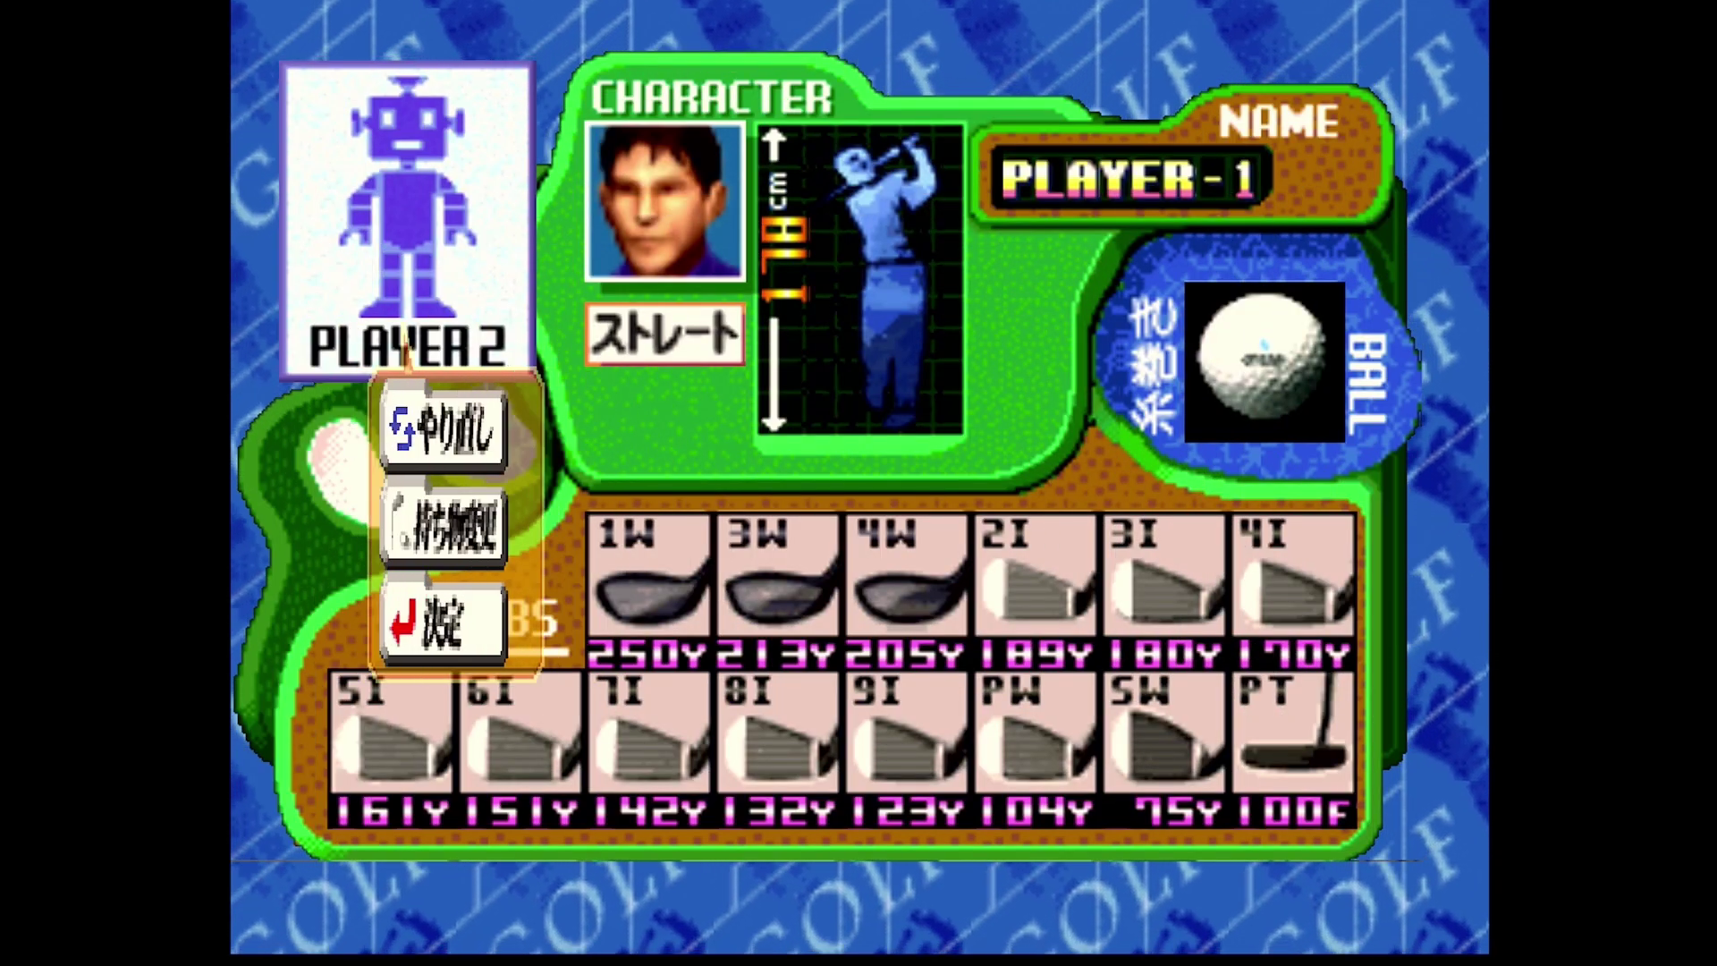
pyautogui.press('Return')
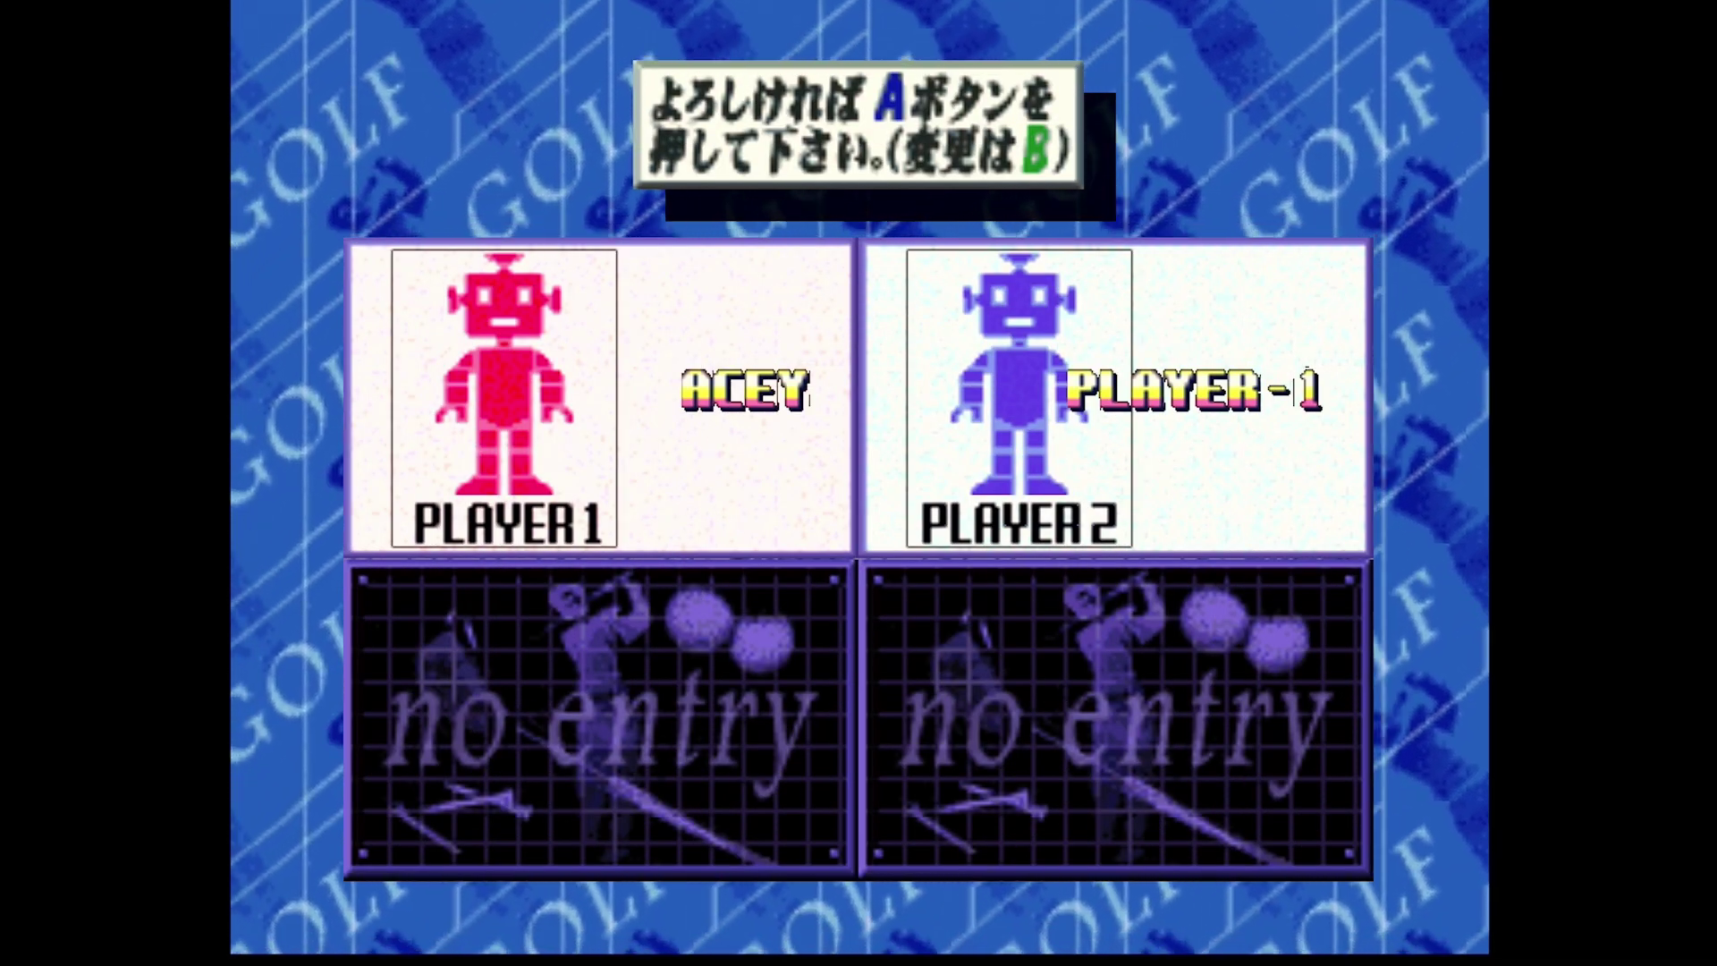
pyautogui.press('Return')
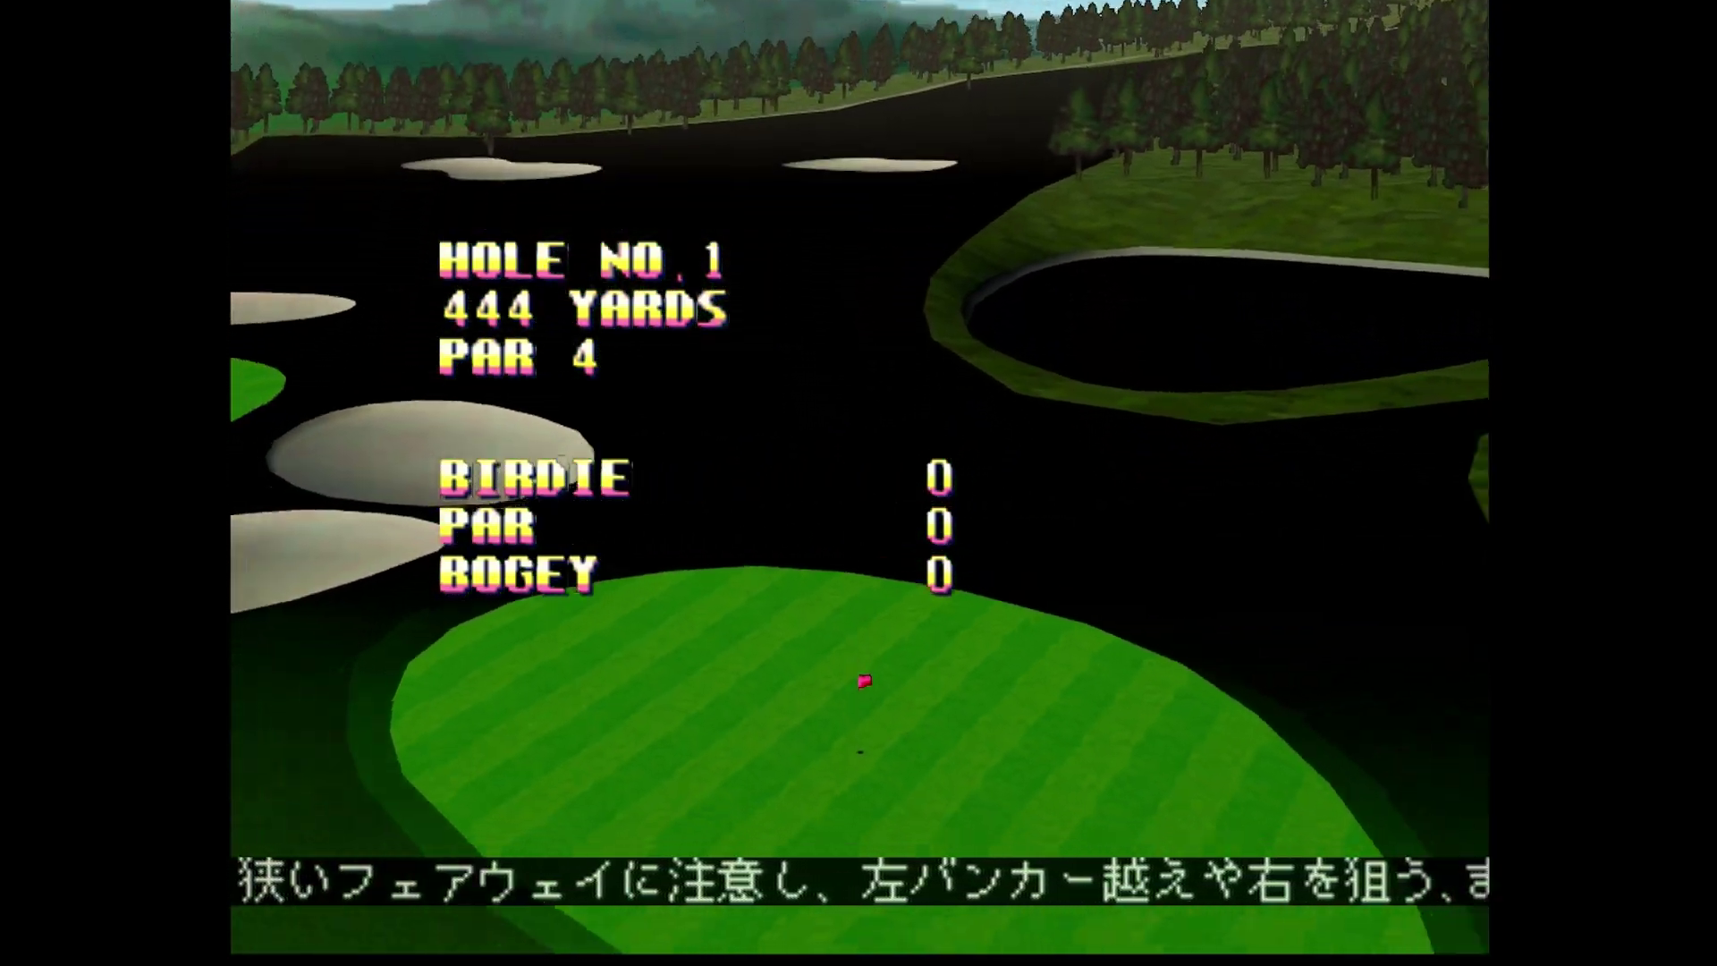
# Quit the golf game and launch Mario Artist - Paint Studio from the Nintendo 64DD game list
pyautogui.press('Escape')
pyautogui.press('Down')
pyautogui.press('Return')
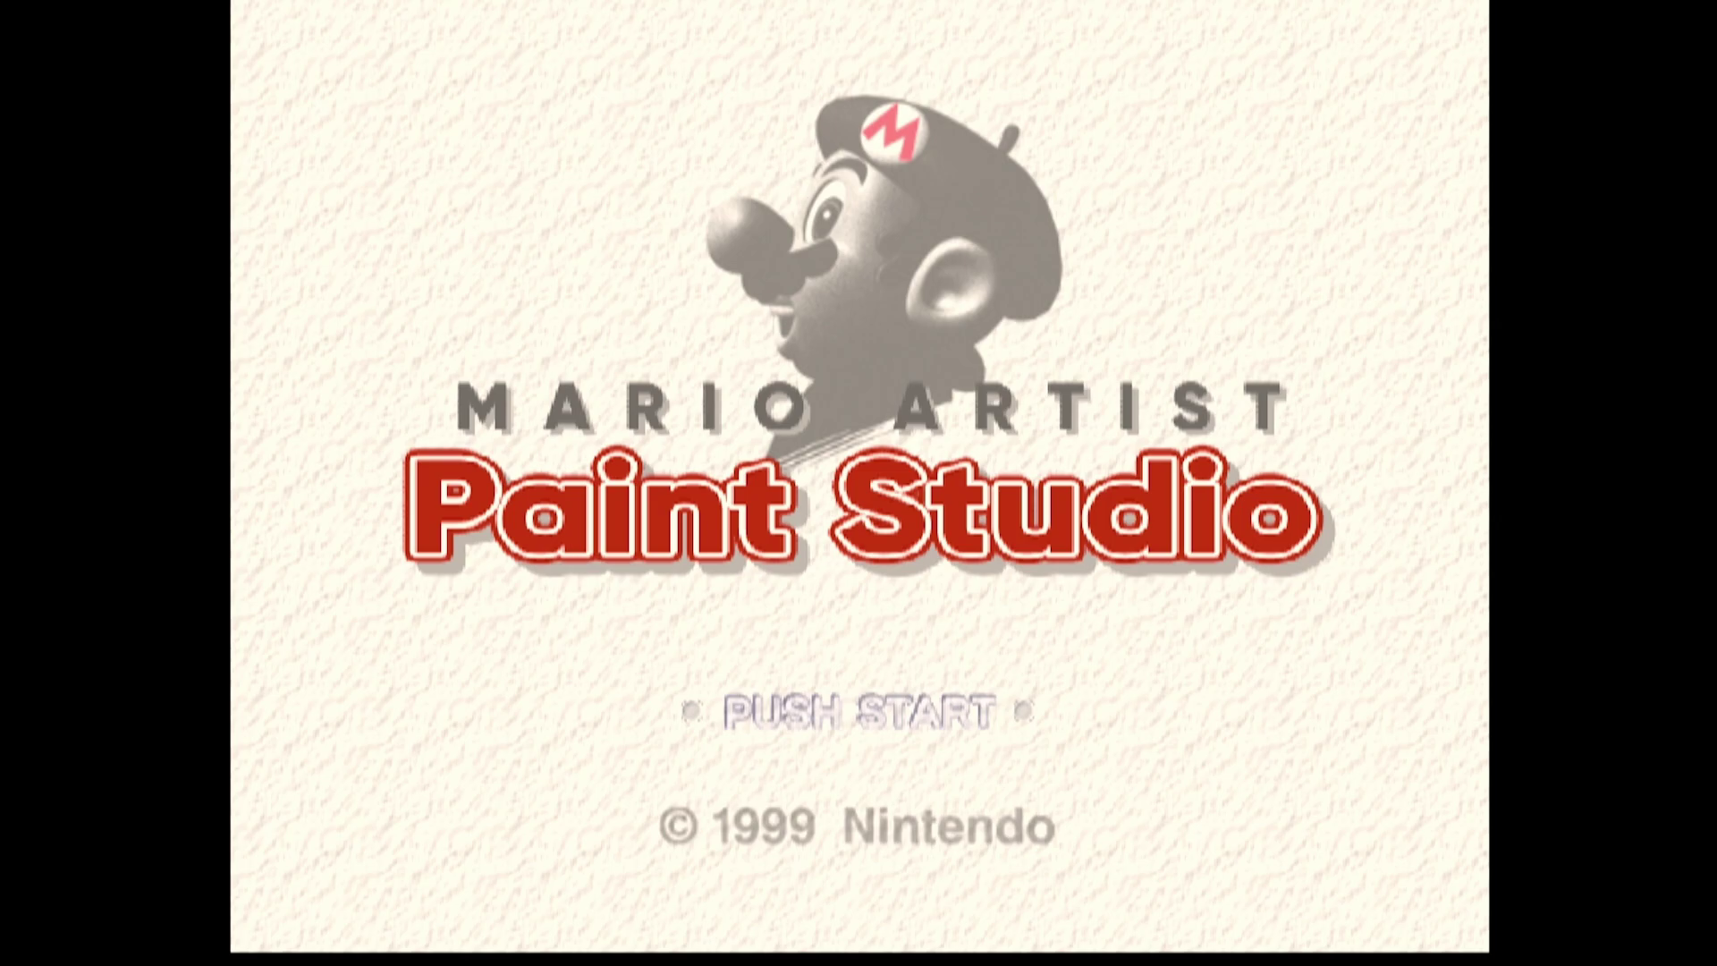
# Exit Mario Artist - Paint Studio and go back from the Nintendo 64DD game list to the system selection
pyautogui.press('Escape')
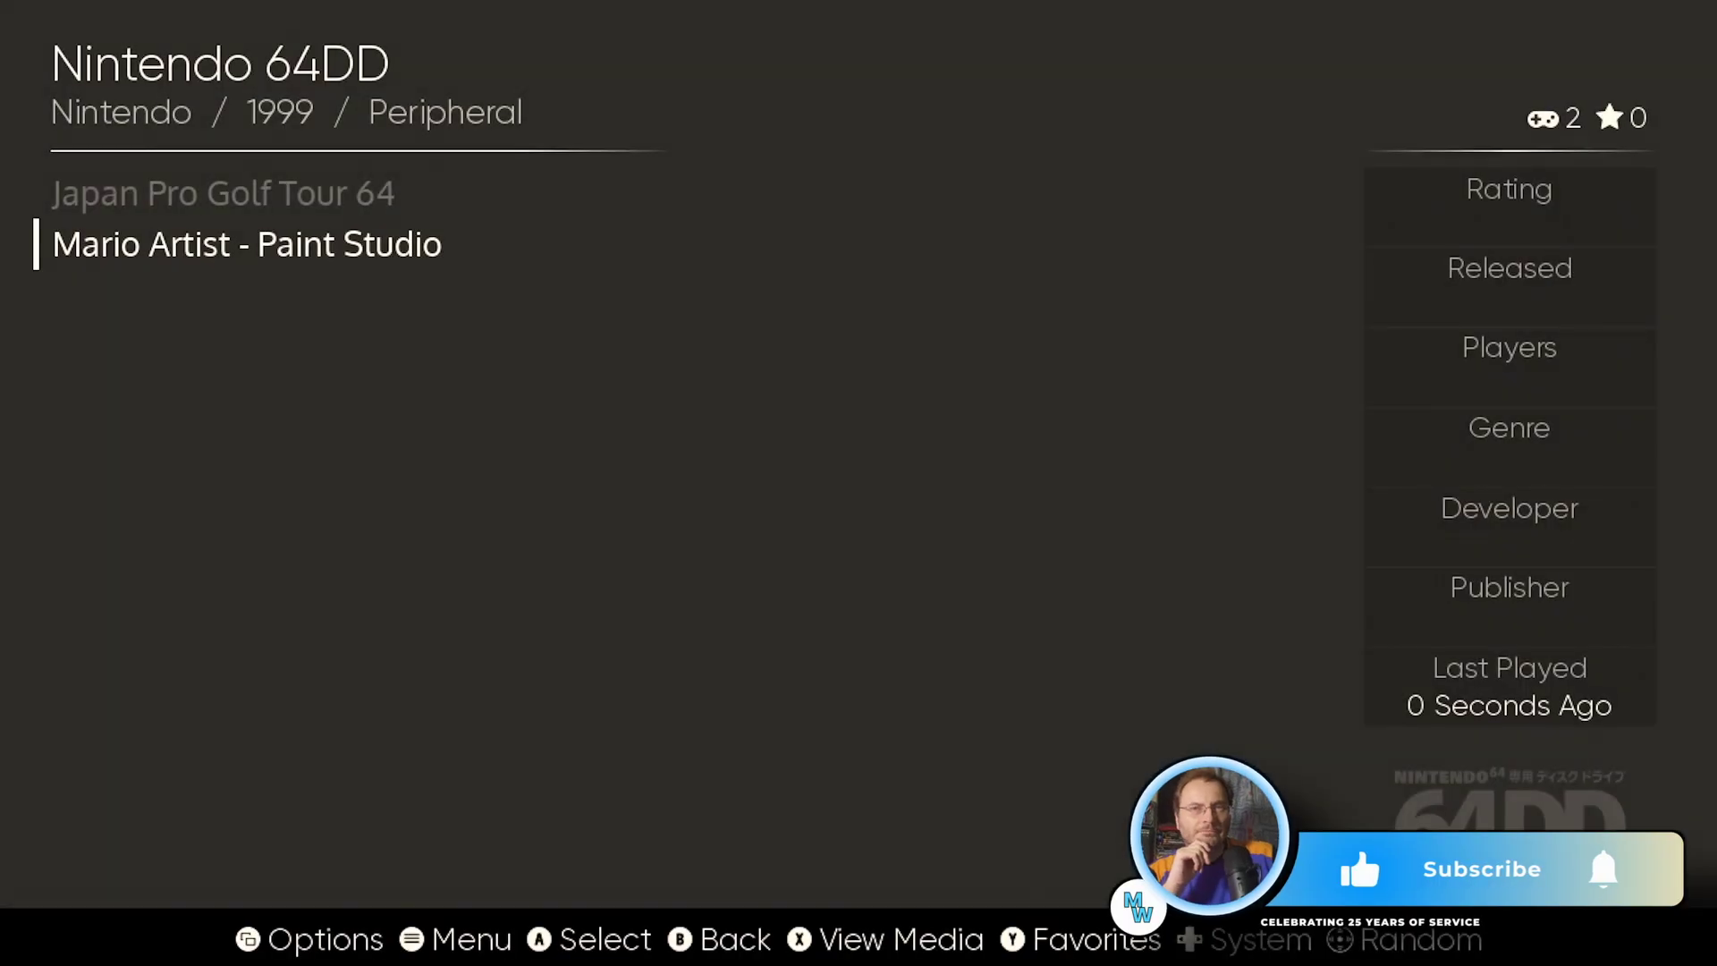
pyautogui.press('BackSpace')
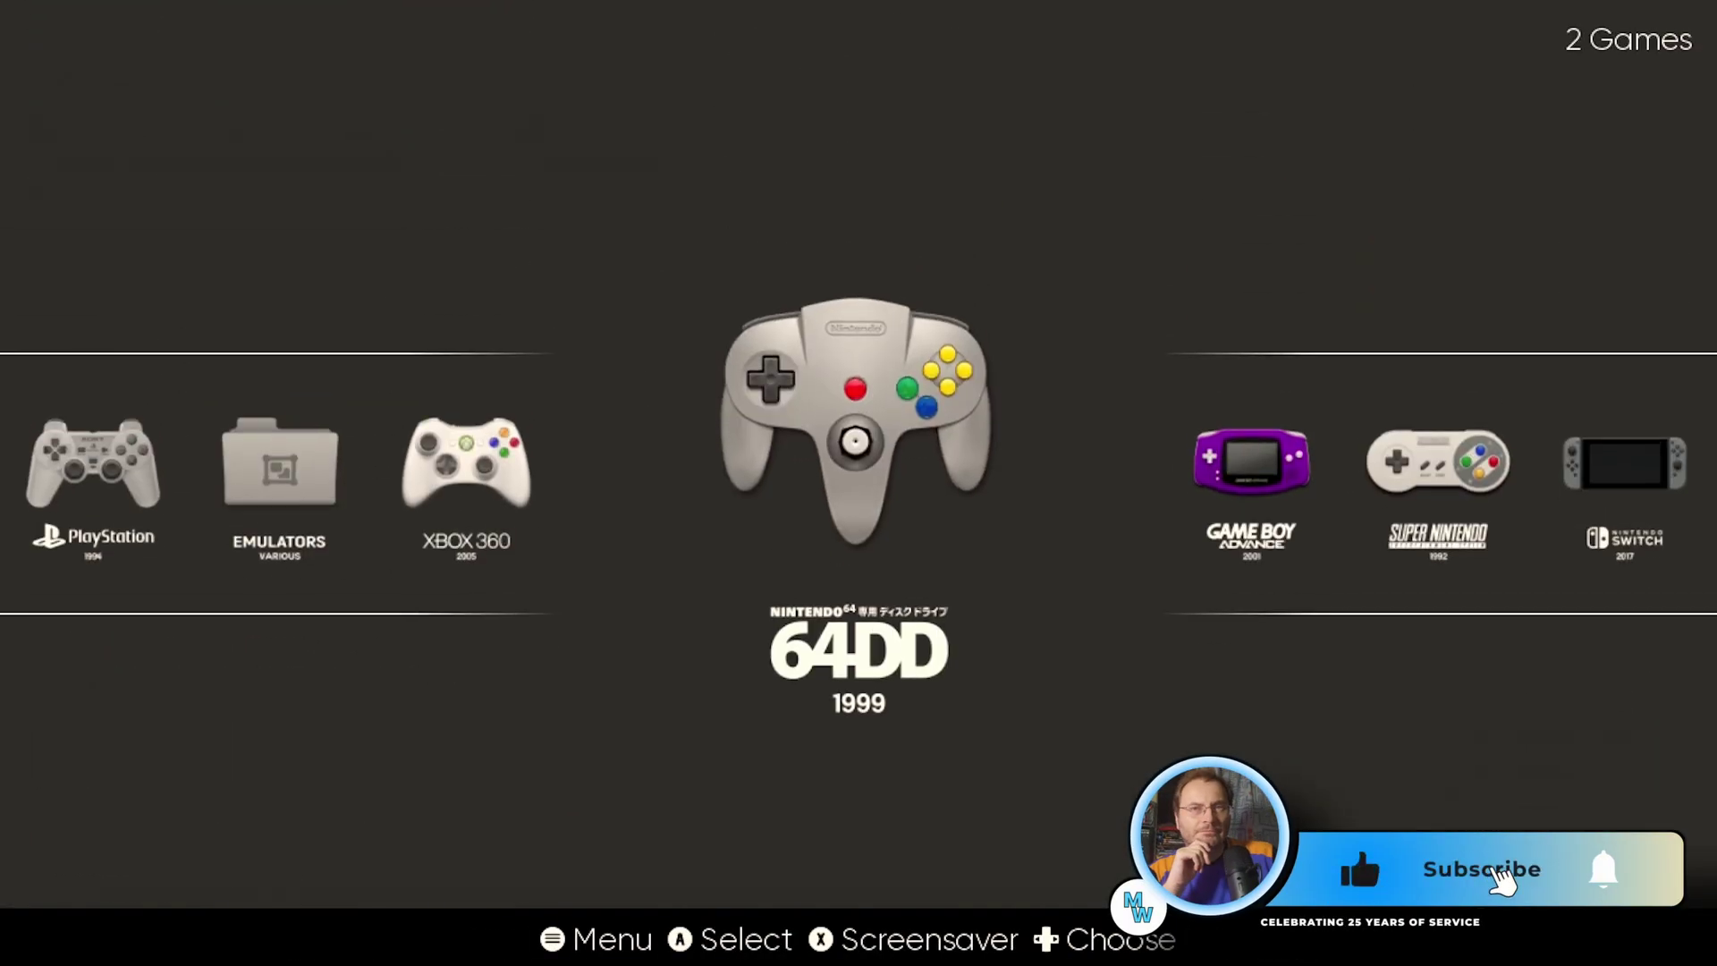